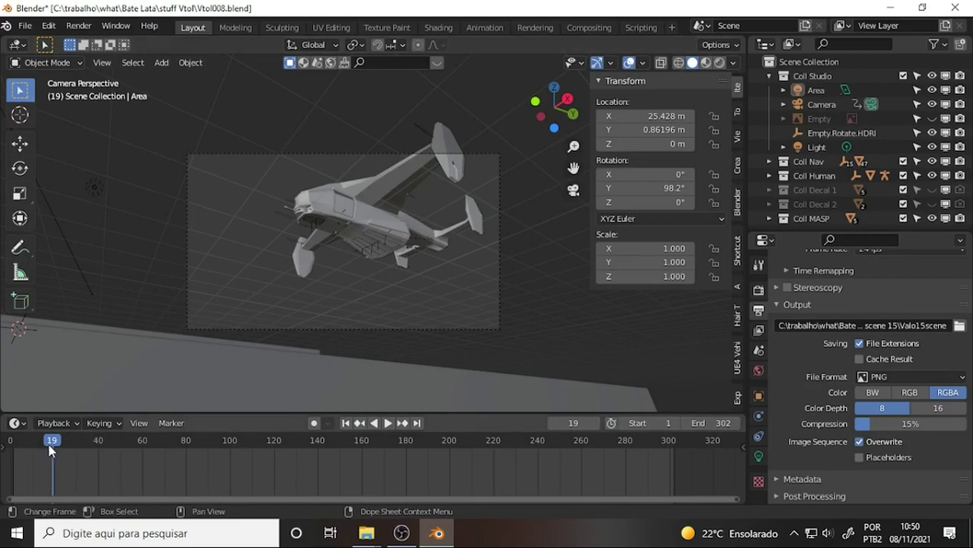
- Rewind to frame 1, play and scrub the landing animation, and stop playback at frame 134
drag(50, 451, 11, 449)
key(space)
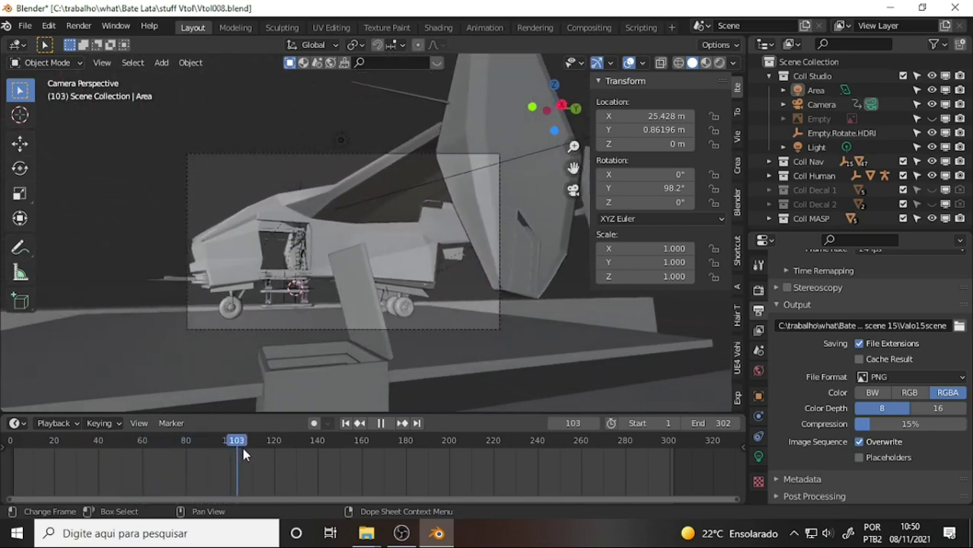
mouse_move(243, 454)
mouse_down()
mouse_move(573, 447)
mouse_move(97, 428)
mouse_move(518, 412)
mouse_up()
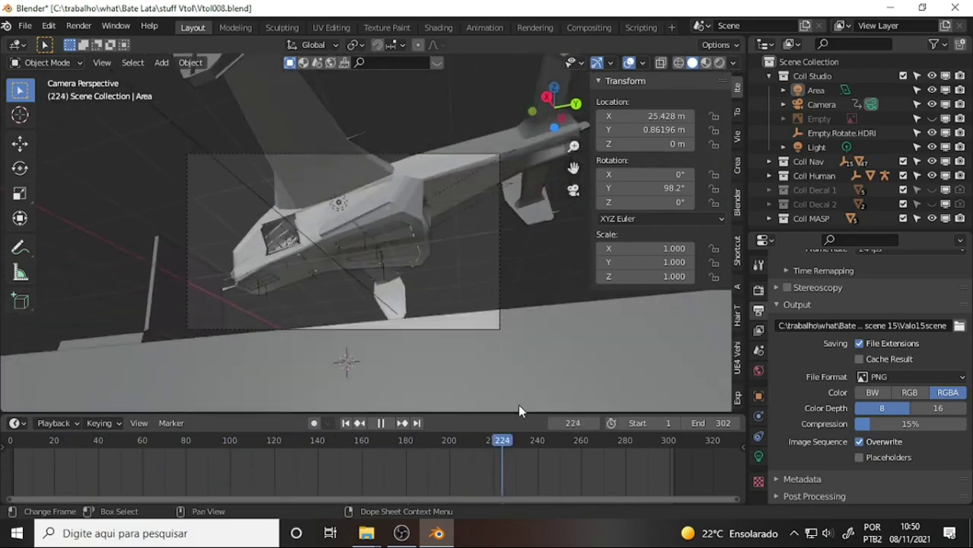
mouse_move(518, 411)
mouse_down()
mouse_move(493, 400)
mouse_move(199, 403)
mouse_up()
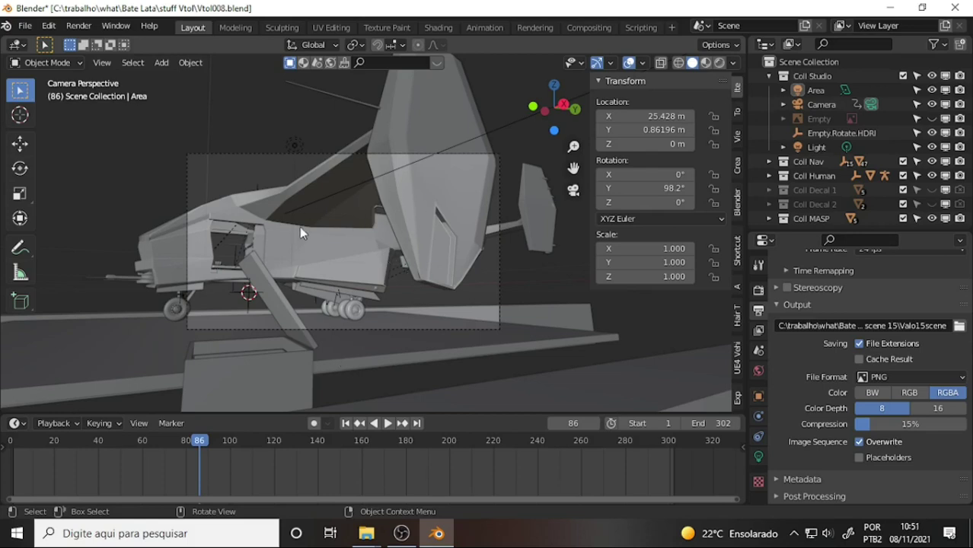
key(space)
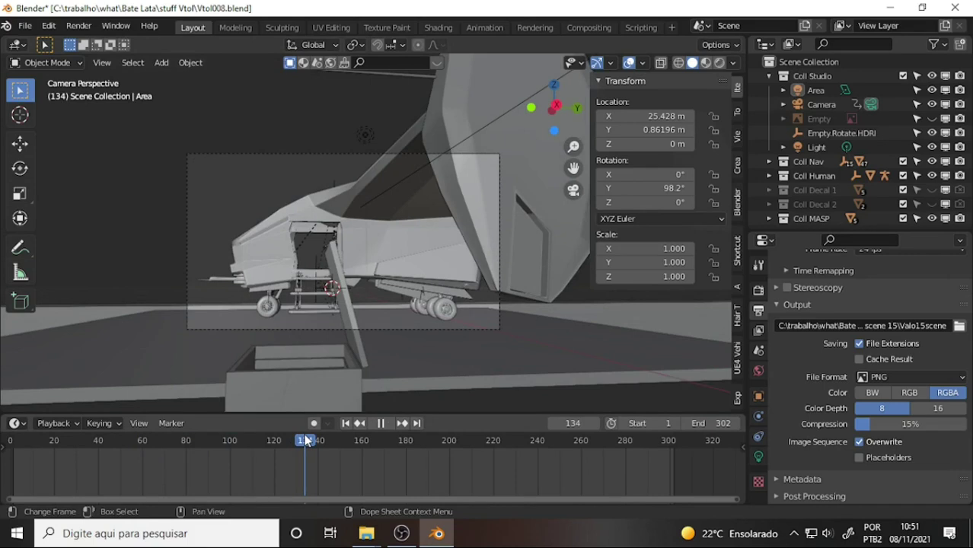
key(space)
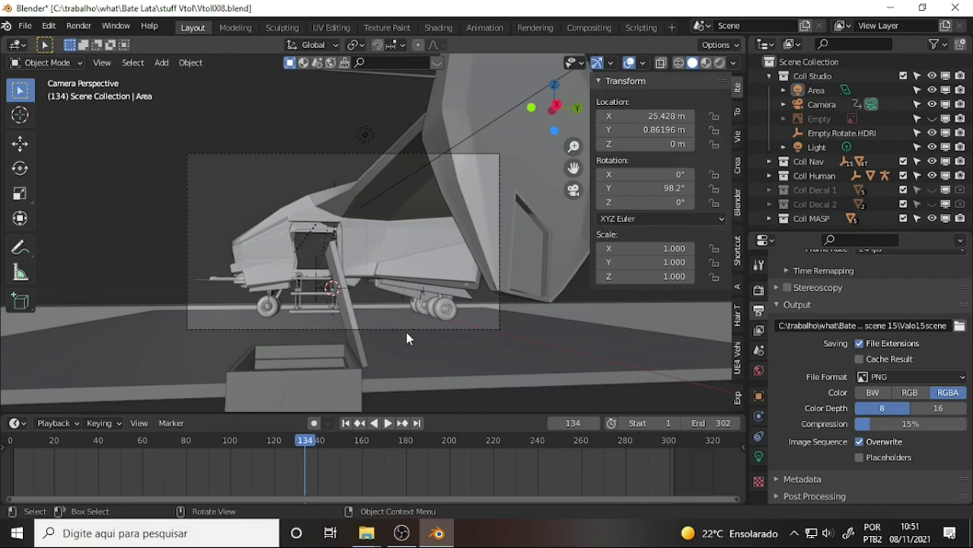
click(387, 423)
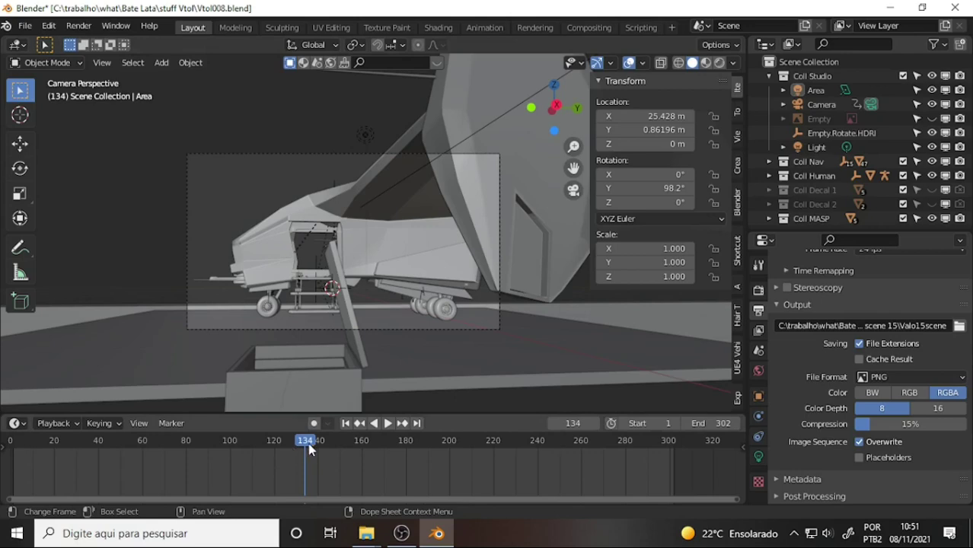
- Scrub the landing animation between frames 129 and 40, then play from 86 and stop near 110
click(237, 442)
drag(237, 441, 291, 434)
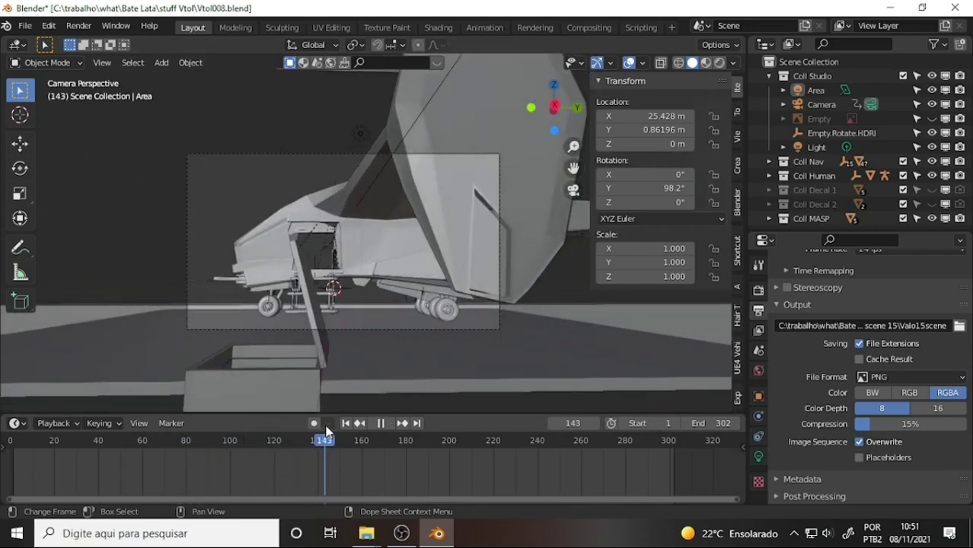
key(space)
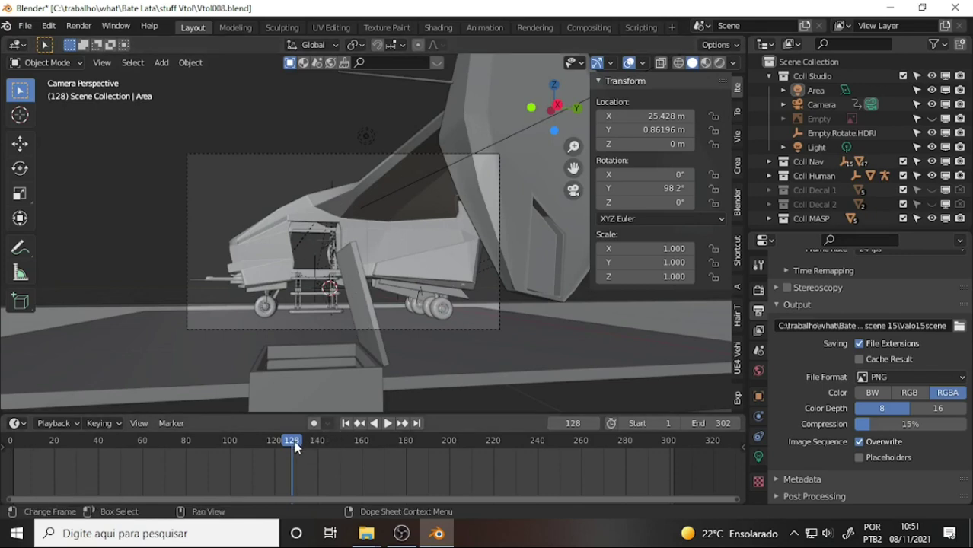
mouse_move(296, 448)
mouse_down()
mouse_move(441, 446)
mouse_move(80, 425)
mouse_move(354, 425)
mouse_move(120, 423)
mouse_move(218, 415)
mouse_move(146, 415)
mouse_move(158, 411)
mouse_move(243, 409)
mouse_move(201, 415)
mouse_up()
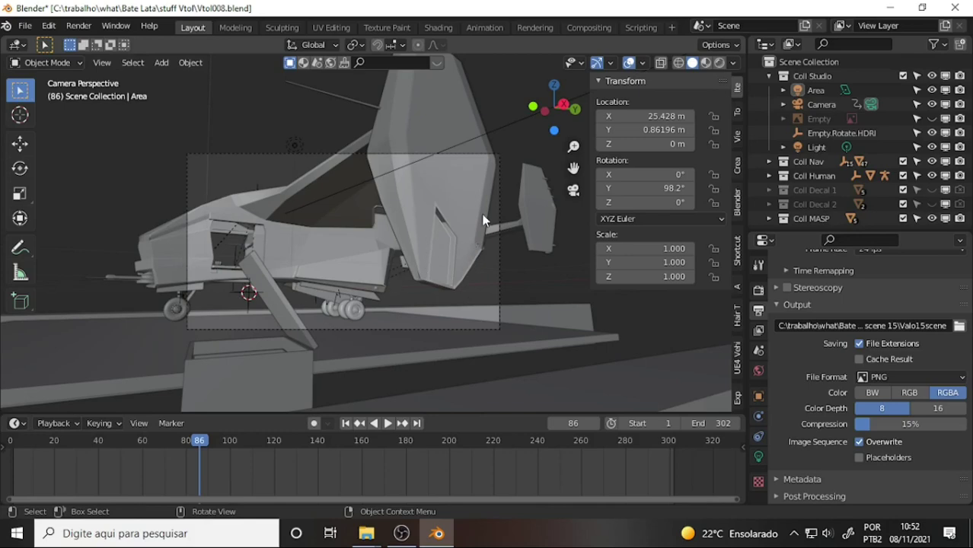
key(space)
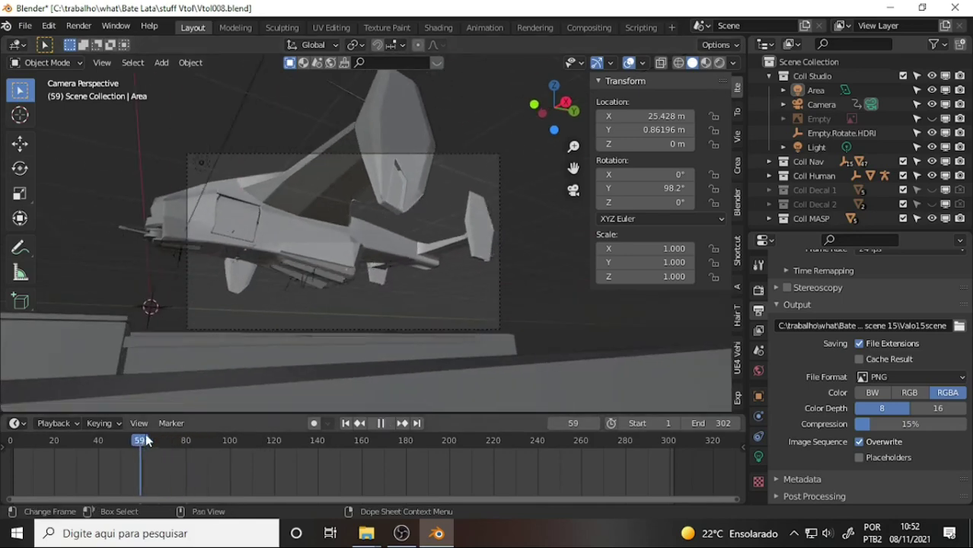
mouse_move(264, 446)
mouse_down()
mouse_move(354, 445)
mouse_move(253, 445)
mouse_up()
key(space)
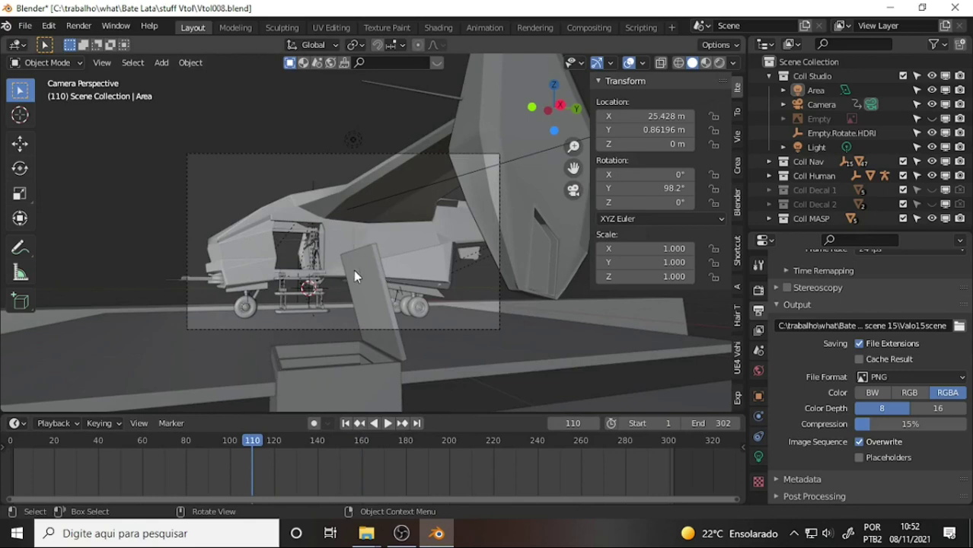
- Replay and scrub between frames 168 and 114, halting playback at frame 106
key(space)
drag(251, 442, 381, 444)
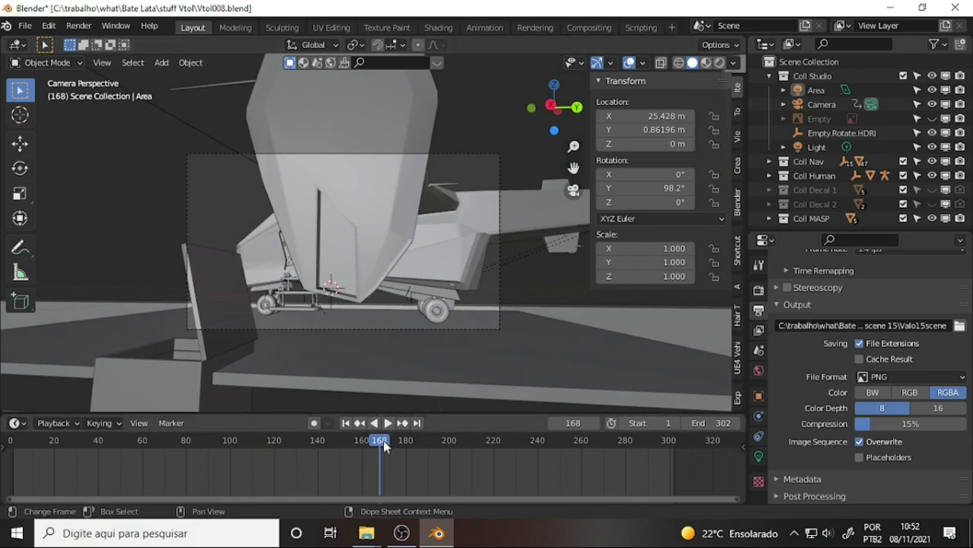
drag(380, 444, 317, 442)
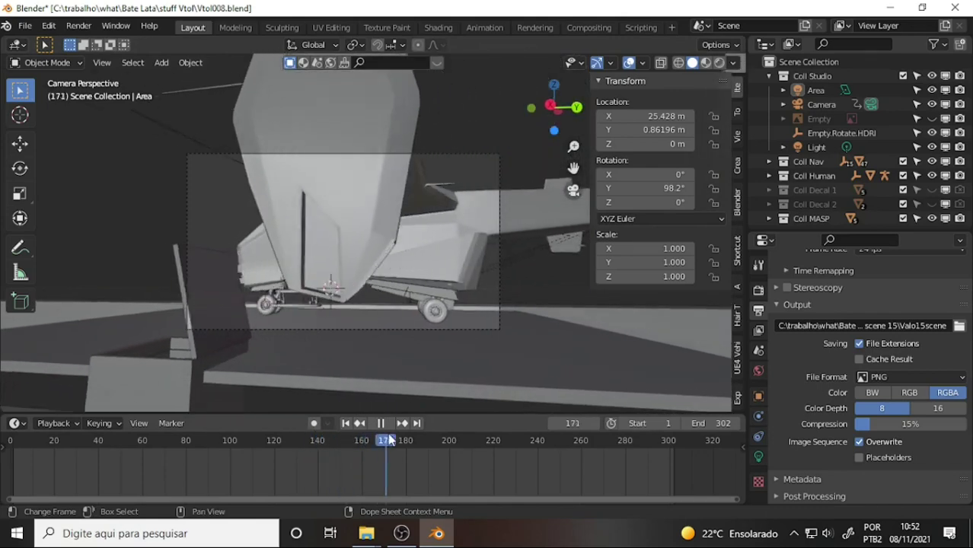
drag(427, 440, 312, 425)
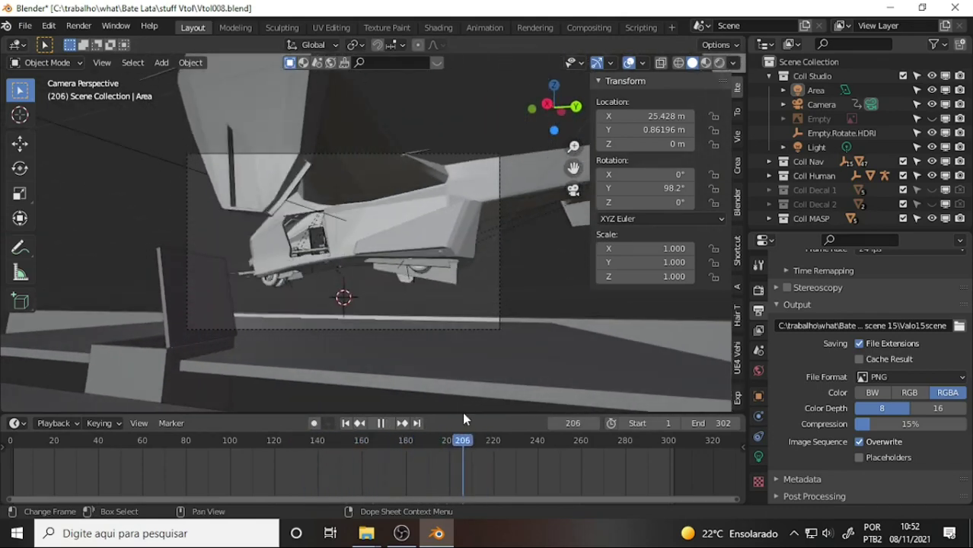
key(space)
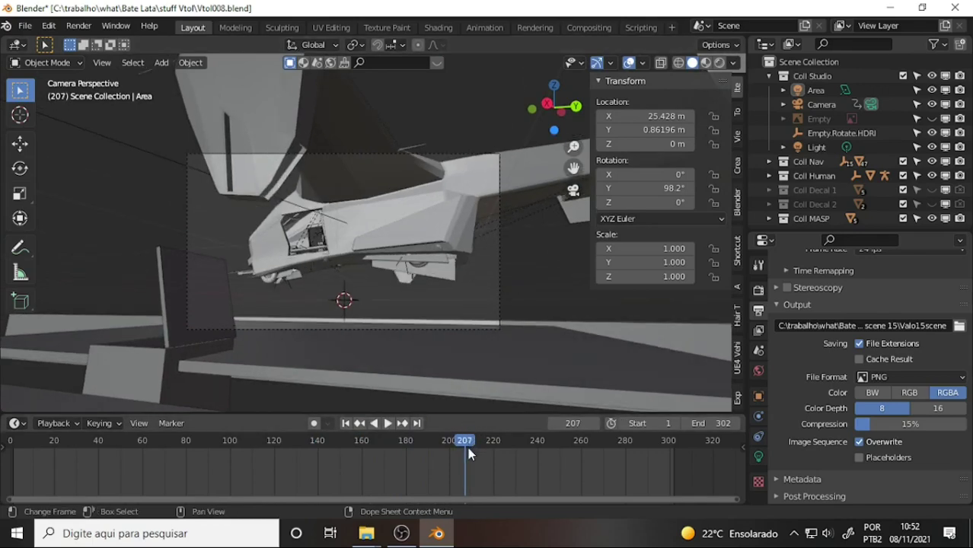
drag(467, 447, 261, 414)
key(space)
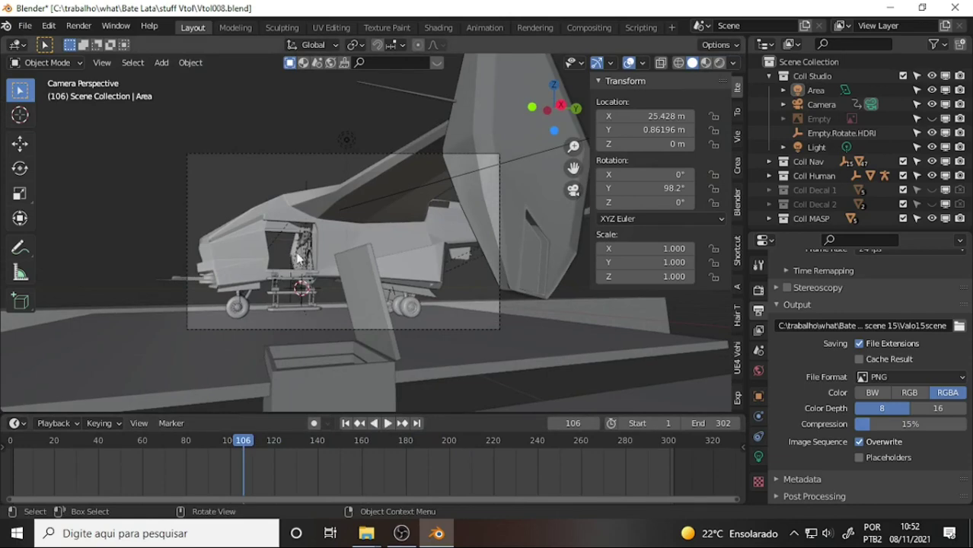
- Zoom and pan to bring the crew figure in the doorway into close view
scroll(314, 254, up, 5)
scroll(310, 253, down, 1)
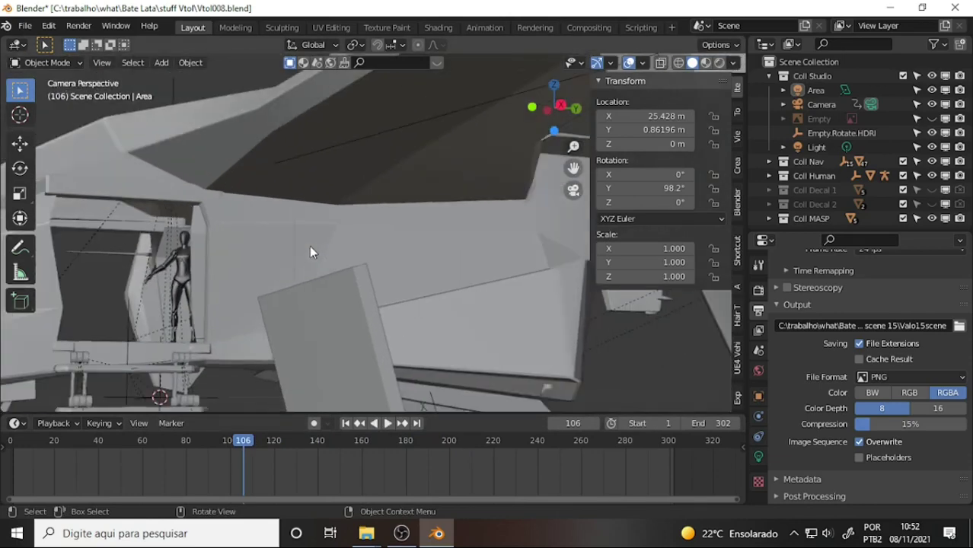
drag(573, 168, 838, 156)
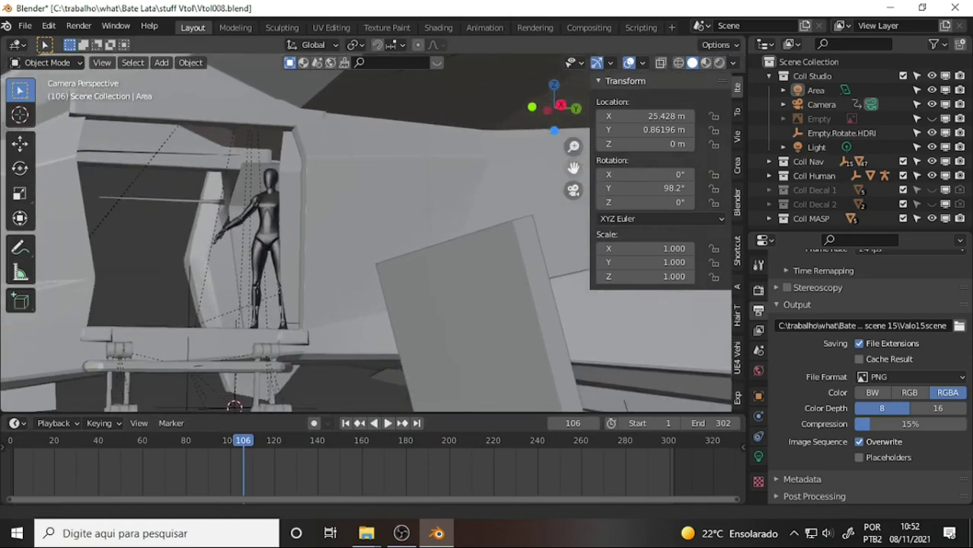
drag(574, 168, 476, 202)
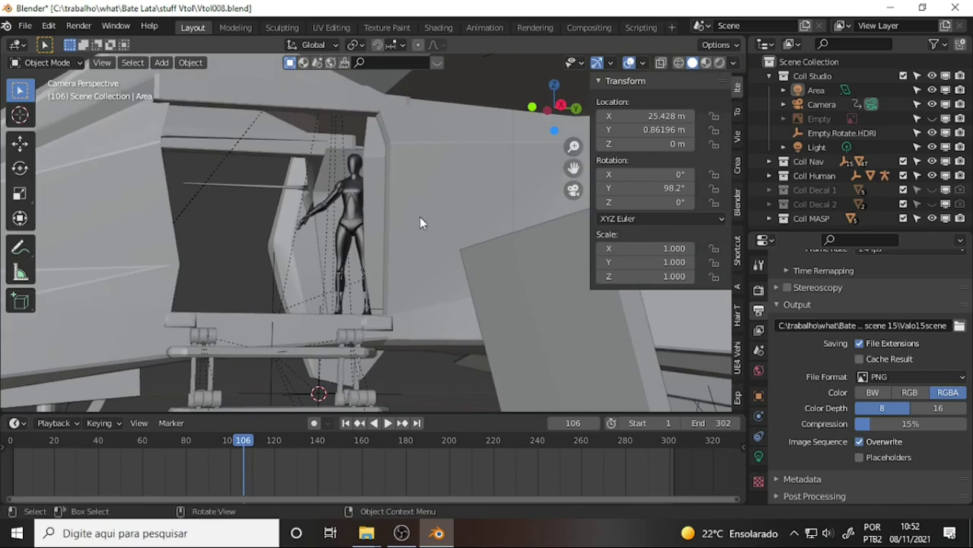
scroll(419, 219, down, 2)
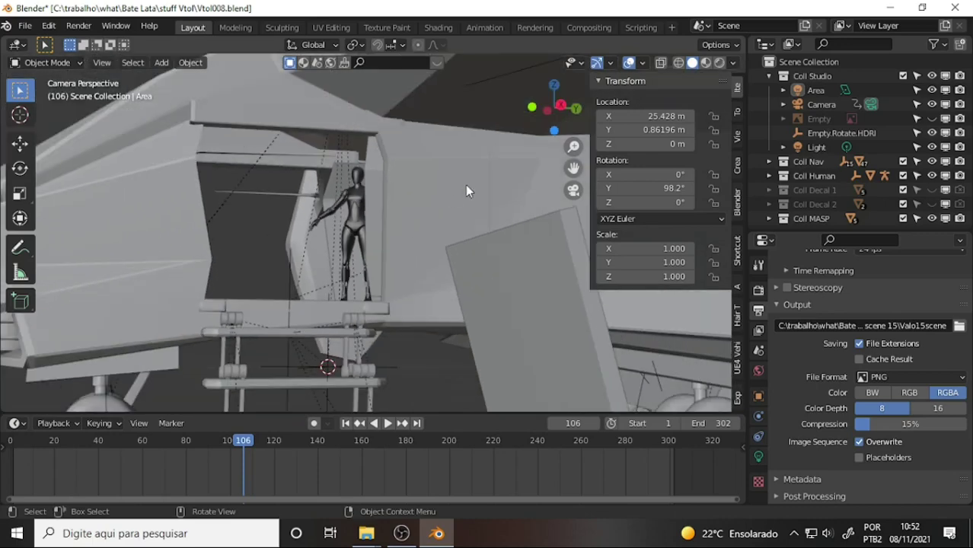
- Orbit out of the camera view to a rear three-quarter view of the aircraft
middle_drag(467, 190, 297, 204)
scroll(308, 197, down, 4)
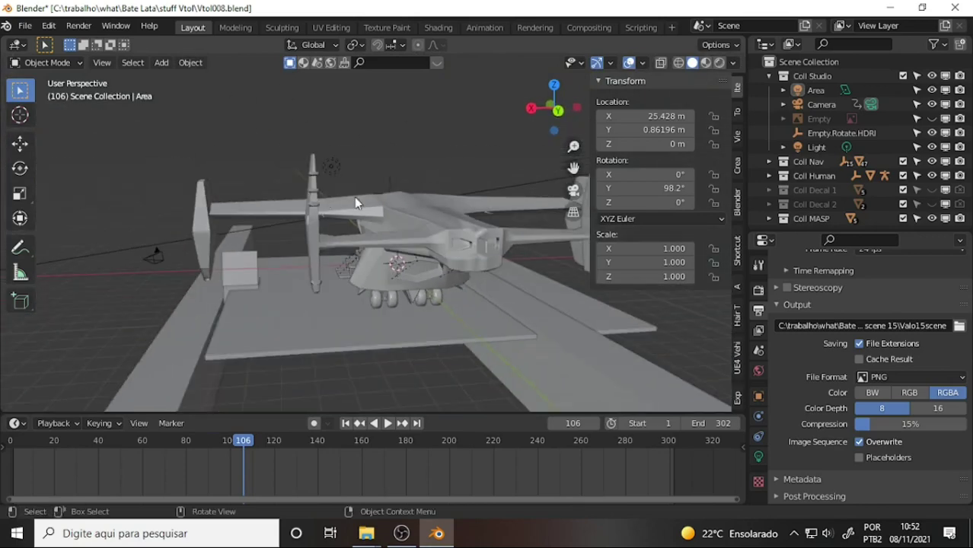
drag(576, 168, 389, 189)
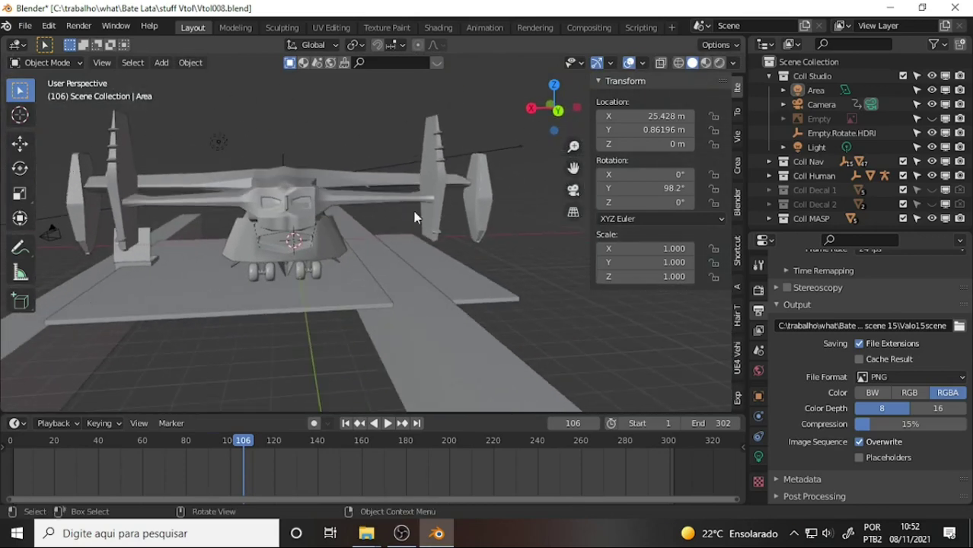
scroll(349, 197, up, 3)
mouse_move(349, 197)
middle_down()
mouse_move(396, 224)
mouse_move(352, 214)
mouse_move(356, 221)
middle_up()
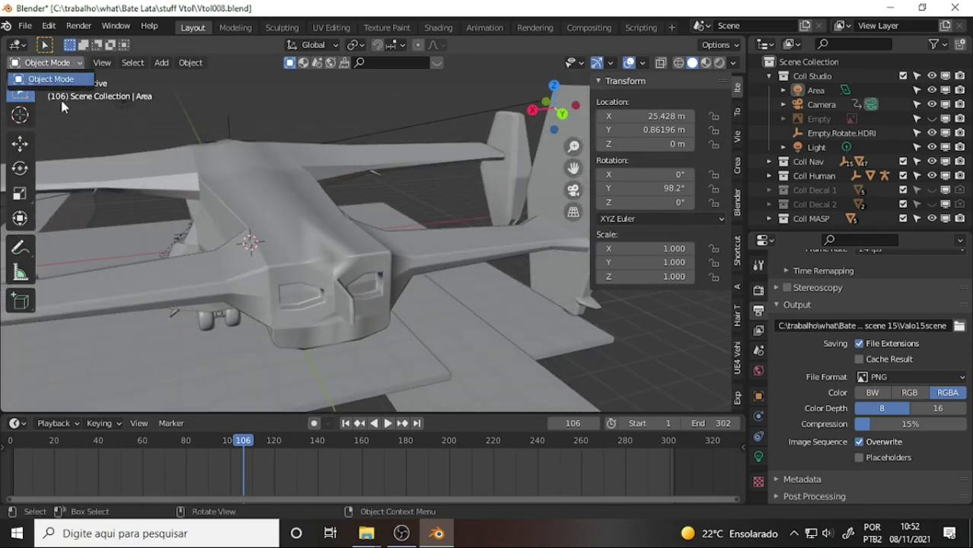
- Select the Nav Carenagen fuselage, enter Edit Mode, and turn on X-ray
click(207, 154)
click(46, 62)
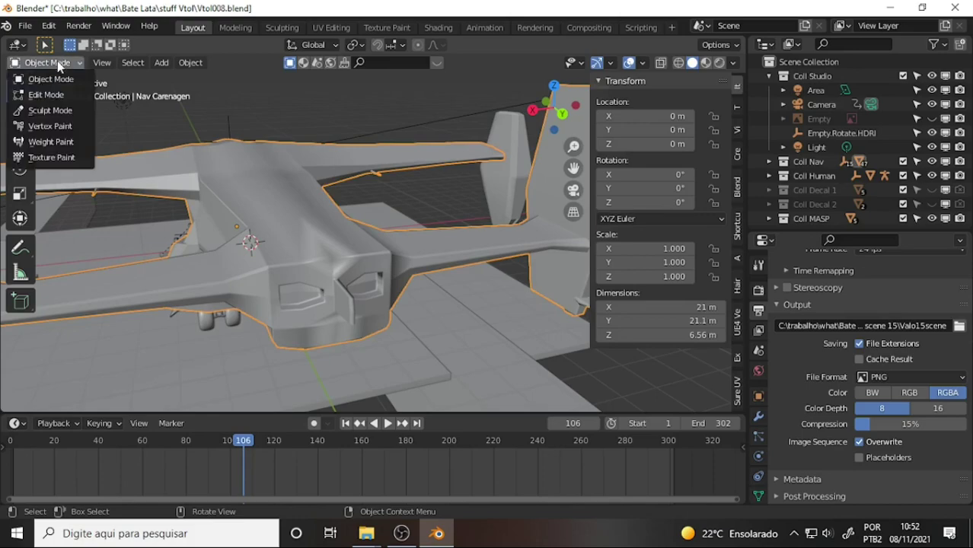
click(67, 96)
scroll(324, 192, up, 3)
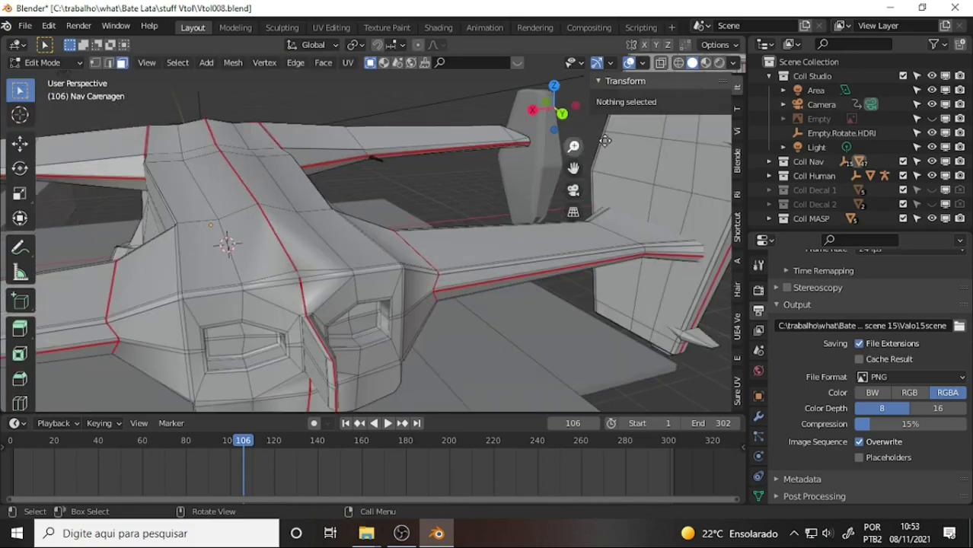
click(660, 63)
- Orbit around the see-through fuselage mesh toward the tail
middle_drag(406, 181, 515, 206)
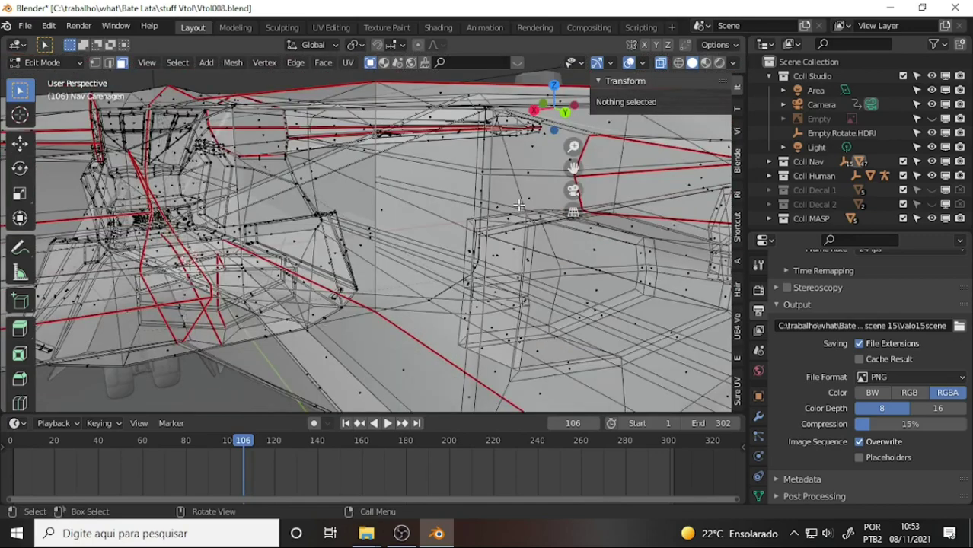
scroll(520, 204, down, 4)
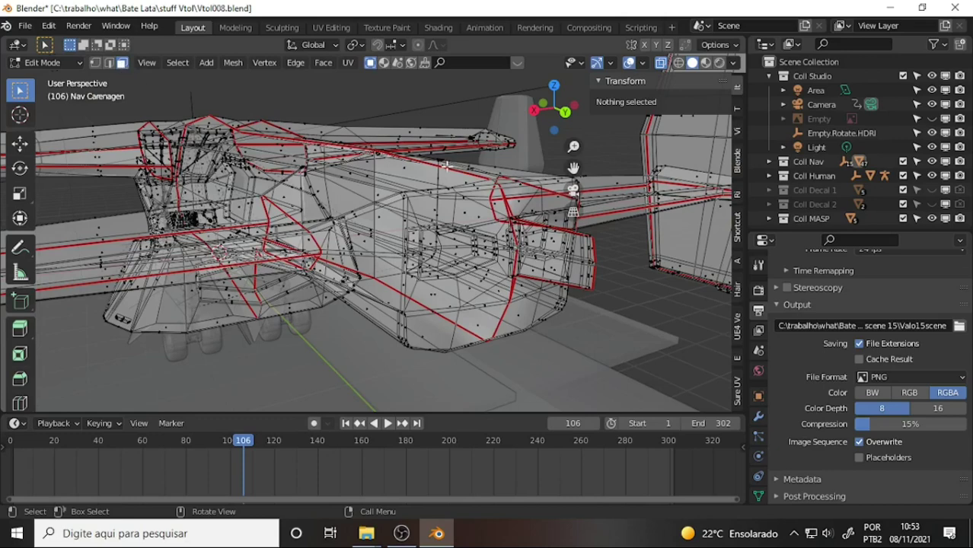
click(661, 66)
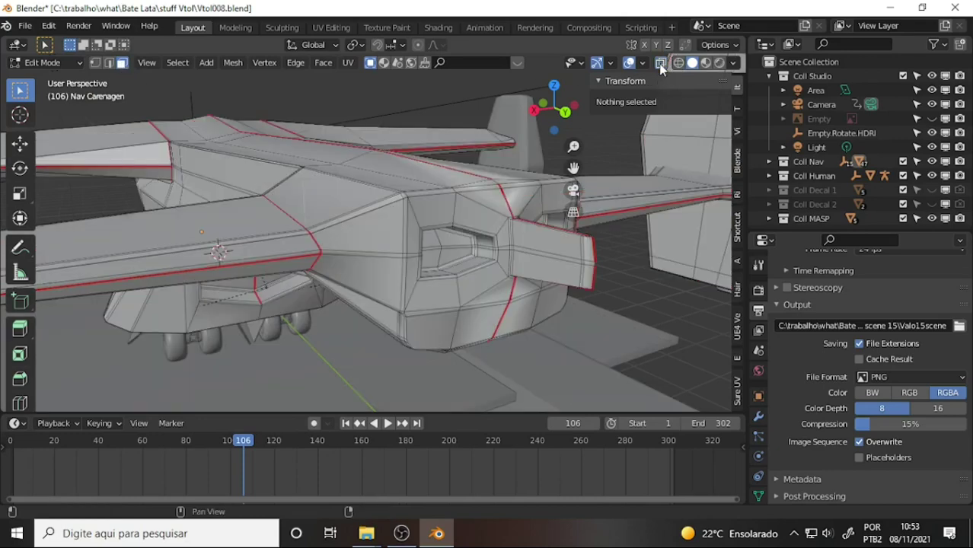
click(662, 65)
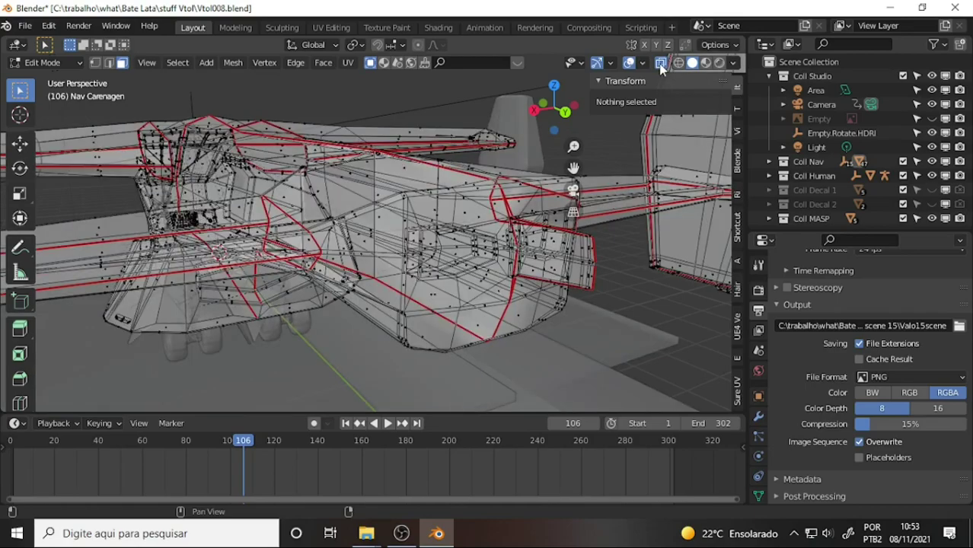
mouse_move(516, 197)
middle_down()
mouse_move(516, 211)
mouse_move(500, 191)
mouse_move(517, 195)
mouse_move(501, 238)
middle_up()
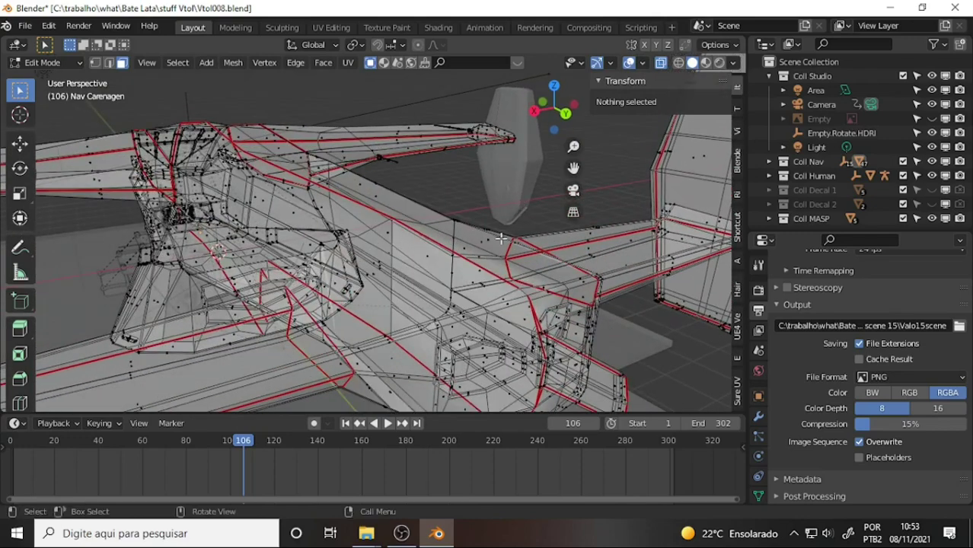
middle_drag(515, 323, 510, 306)
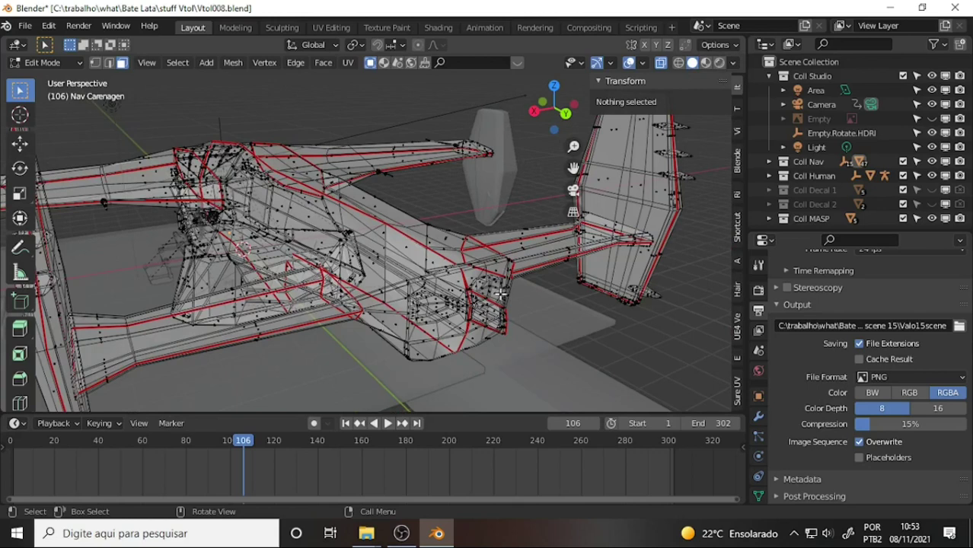
- Select the stray face in the nose recess and show the mesh solid
click(465, 259)
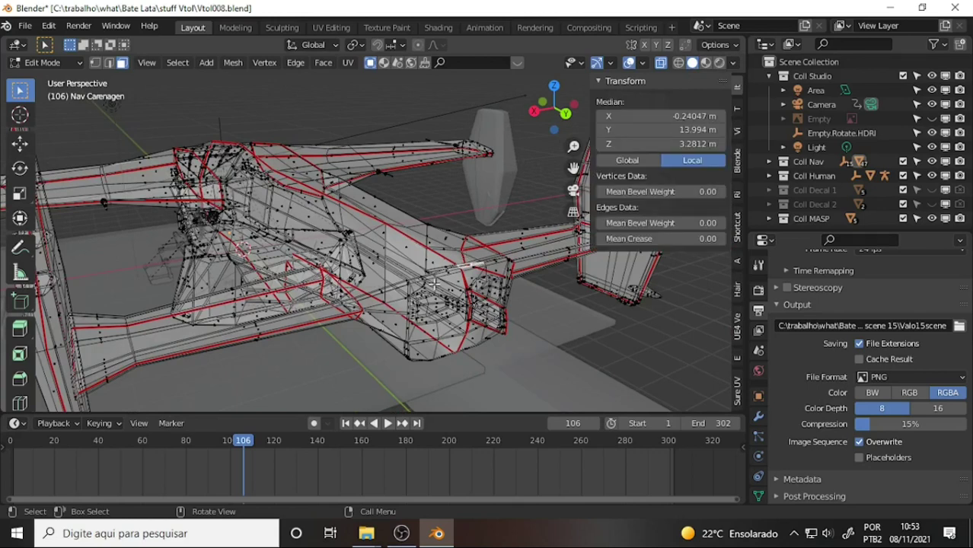
click(436, 261)
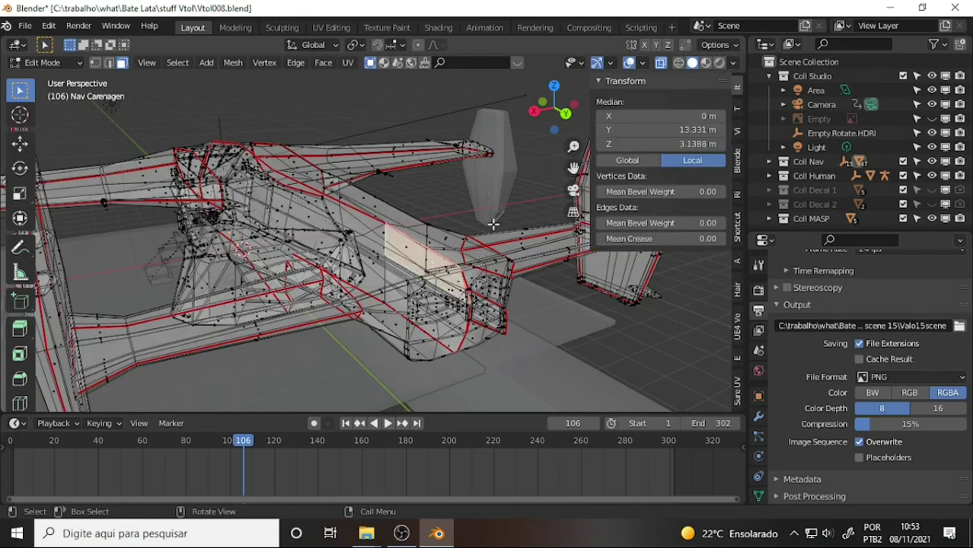
click(691, 63)
scroll(413, 220, up, 3)
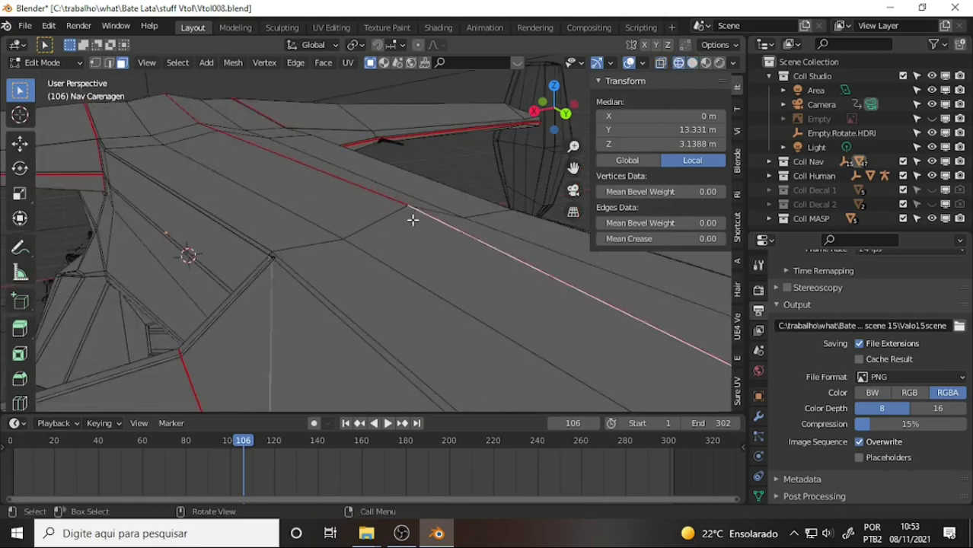
scroll(408, 209, up, 2)
mouse_move(445, 169)
middle_down()
mouse_move(454, 167)
mouse_move(402, 208)
mouse_move(522, 189)
middle_up()
scroll(402, 207, up, 2)
scroll(393, 216, down, 3)
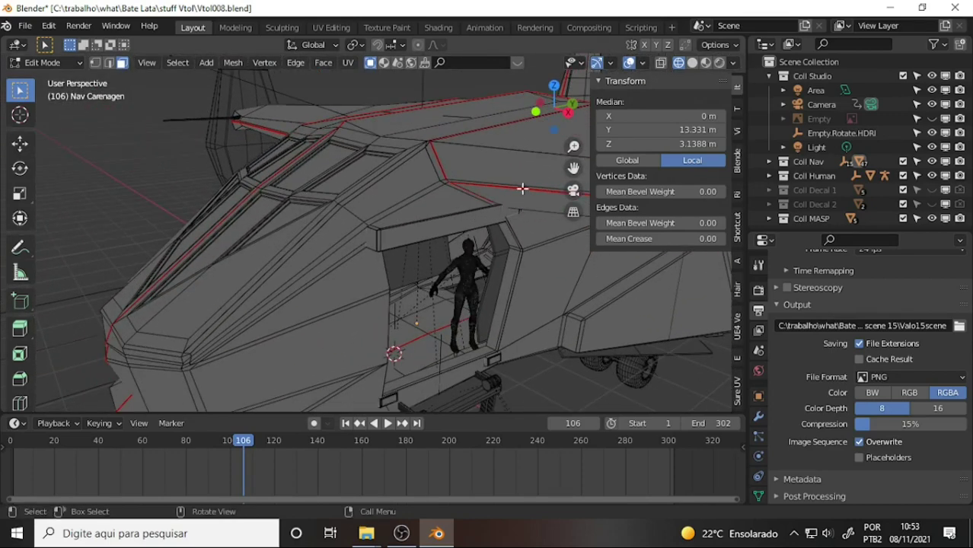
mouse_move(574, 168)
mouse_down()
mouse_move(563, 172)
mouse_move(593, 220)
mouse_up()
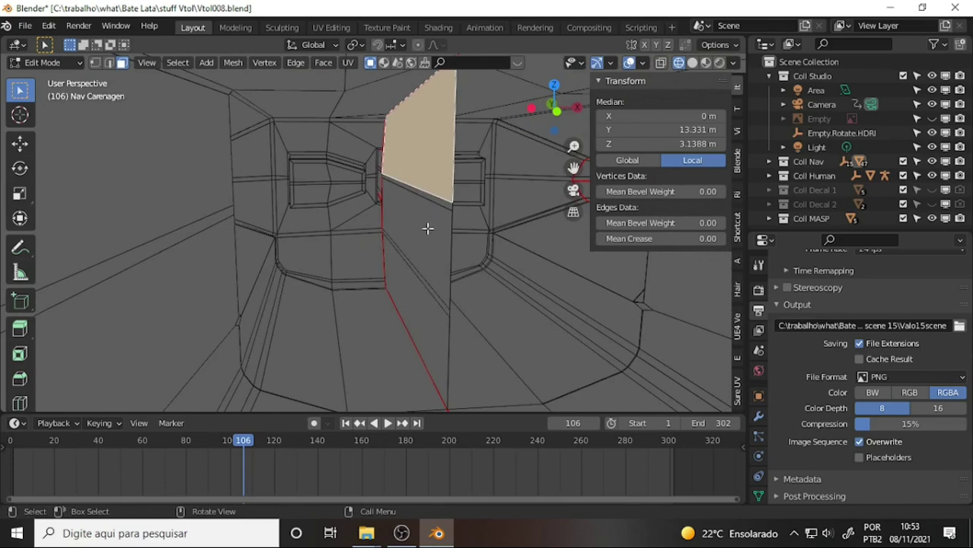
- Delete the selected stray faces from the fuselage's front recess
key(x)
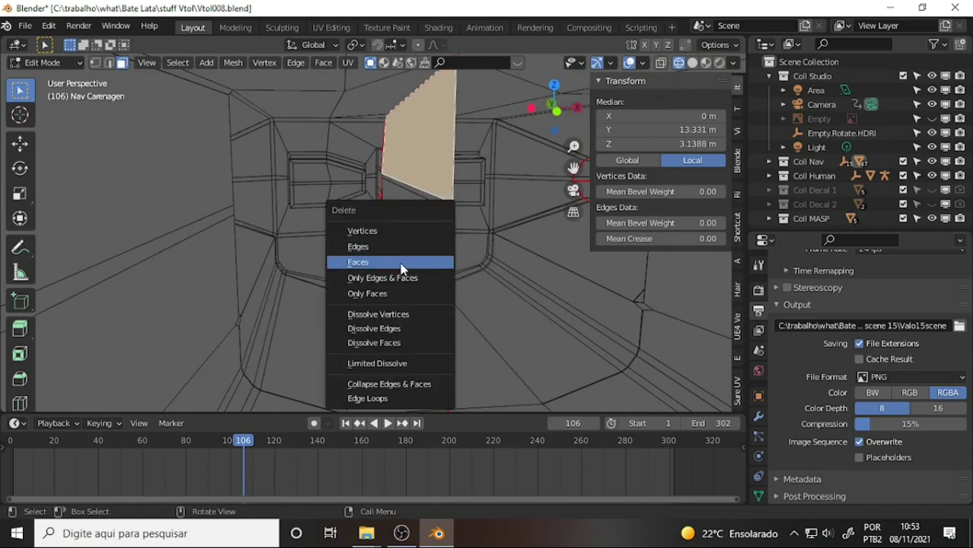
click(402, 268)
key(ctrl+z)
key(x)
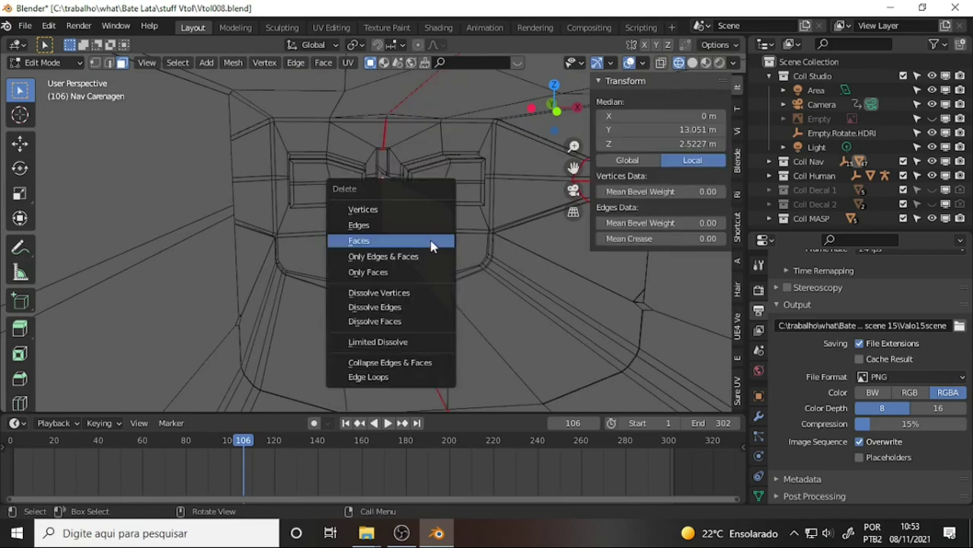
click(417, 241)
click(435, 200)
key(x)
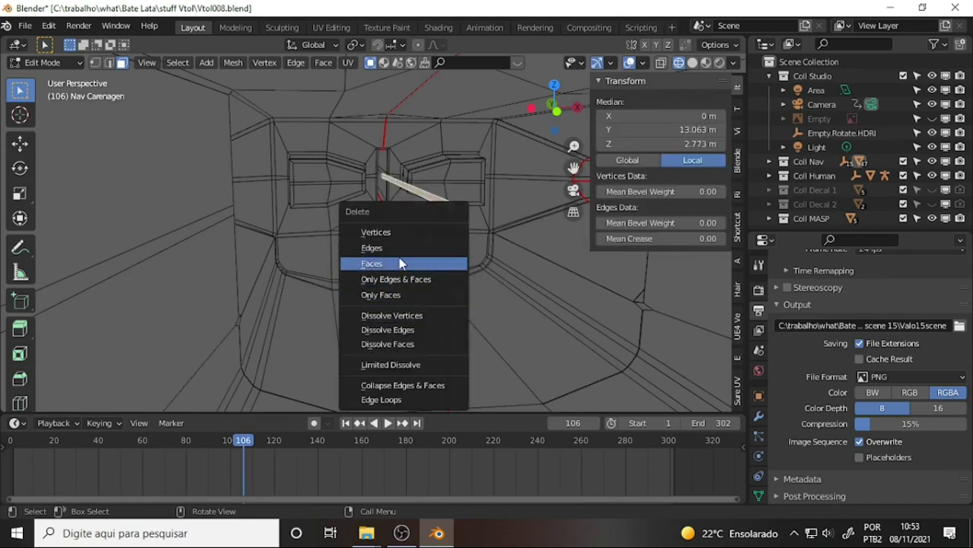
click(400, 264)
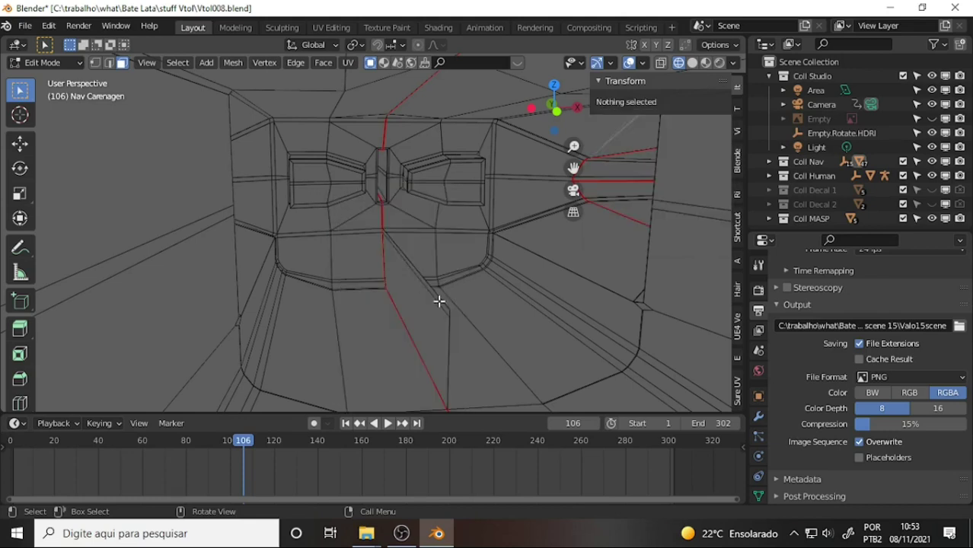
- Delete another stray face in the recess and the loose diagonal edge
click(440, 307)
key(x)
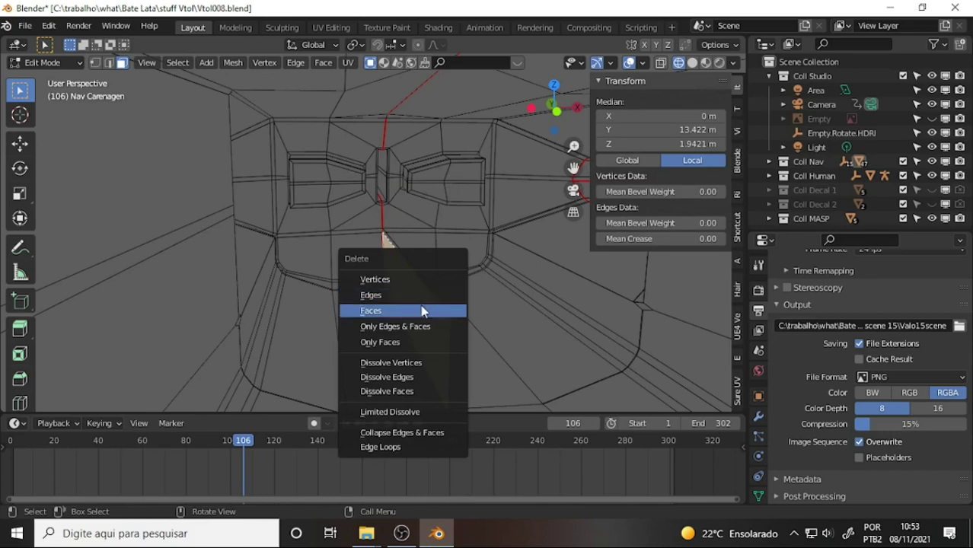
click(424, 311)
click(437, 298)
key(x)
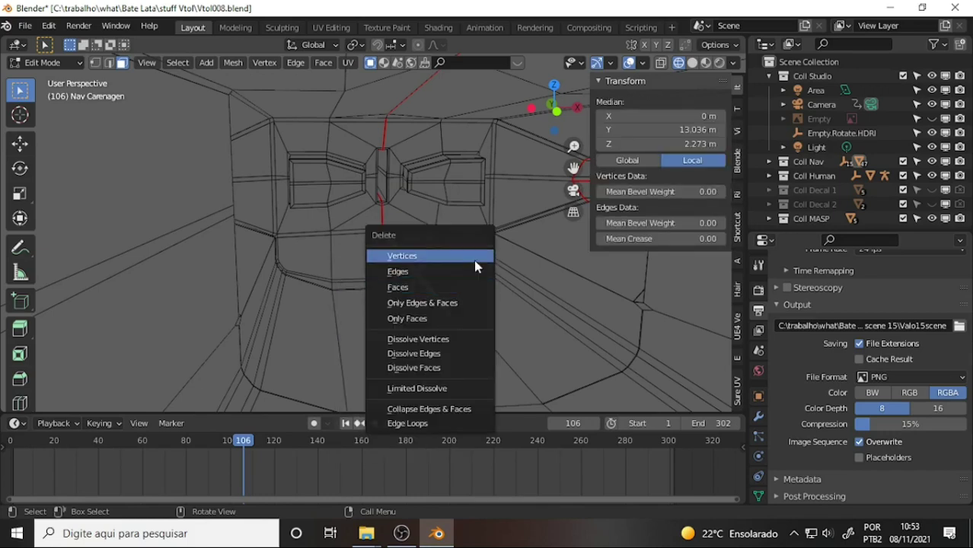
click(457, 288)
- Inspect the recess front-on and select the small sliver face beside it
mouse_move(484, 233)
middle_down()
mouse_move(463, 227)
mouse_move(474, 224)
mouse_move(463, 216)
mouse_move(480, 176)
mouse_move(504, 257)
mouse_move(479, 247)
middle_up()
scroll(479, 248, up, 2)
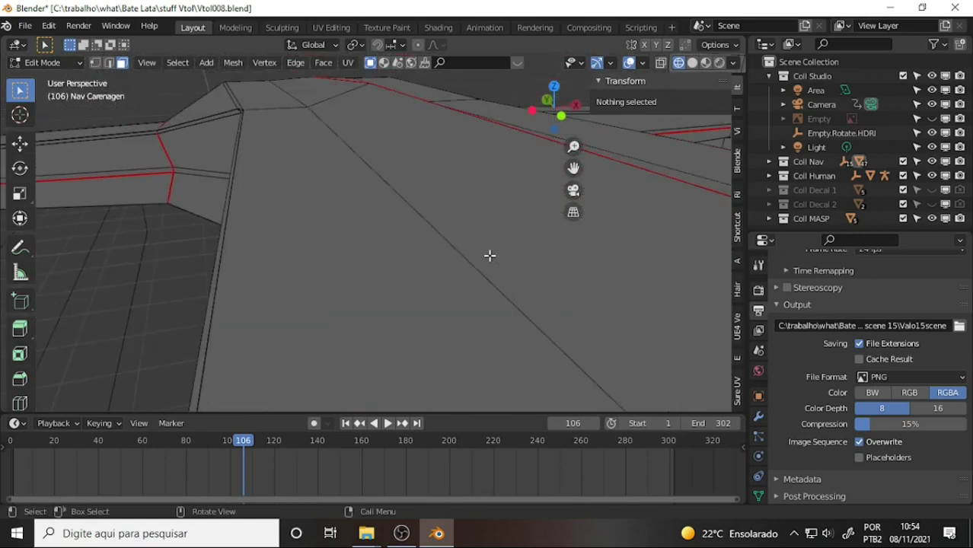
scroll(485, 252, up, 2)
scroll(486, 248, down, 4)
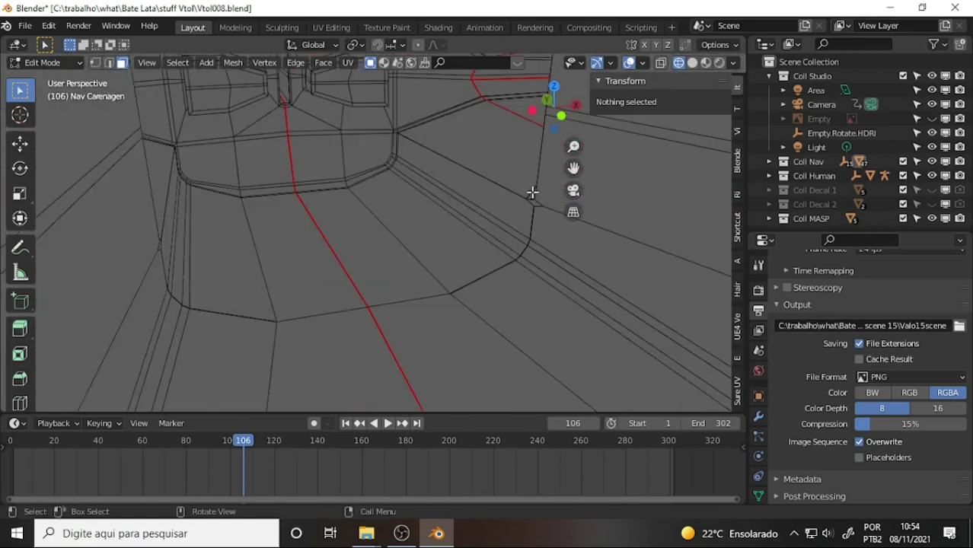
click(532, 193)
click(534, 209)
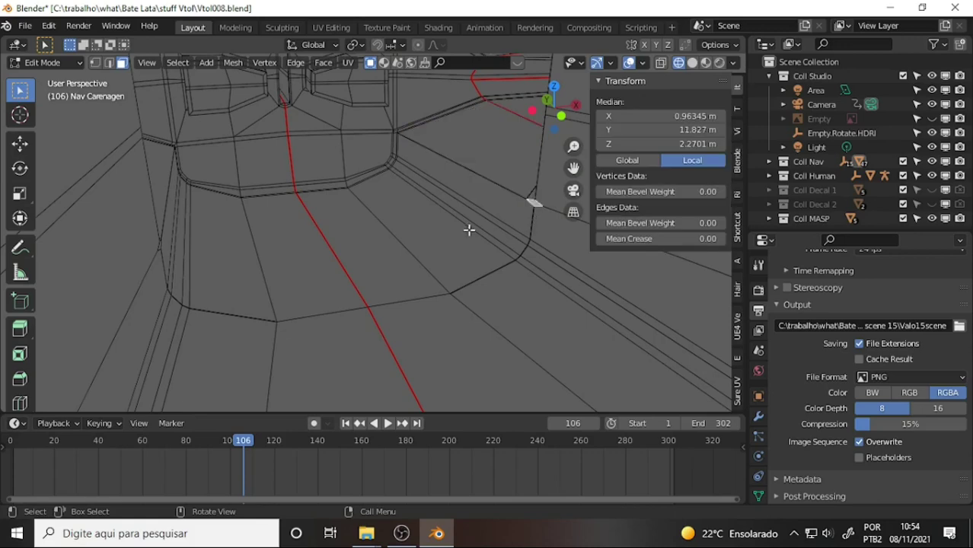
mouse_move(459, 226)
middle_down()
mouse_move(471, 220)
mouse_move(118, 233)
mouse_move(202, 245)
middle_up()
scroll(214, 248, down, 3)
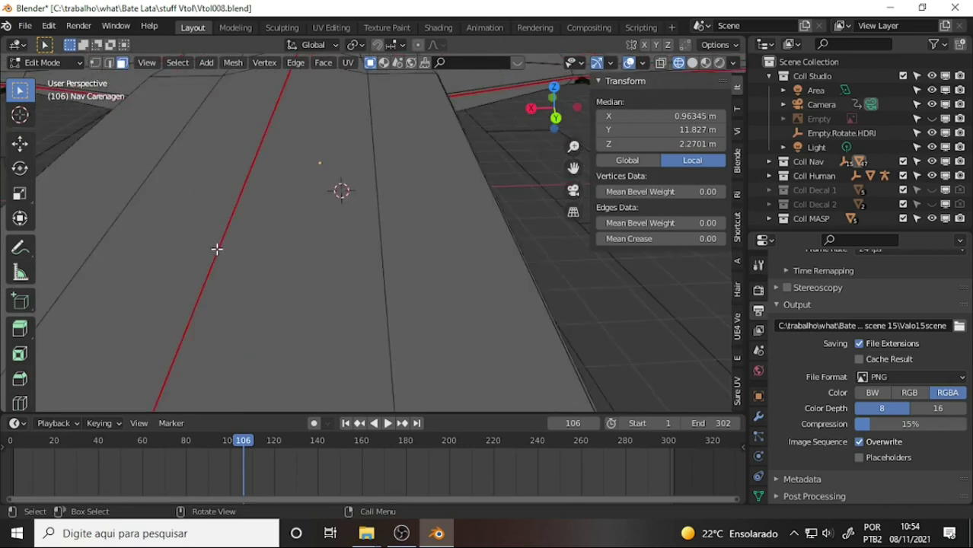
scroll(224, 250, down, 3)
mouse_move(244, 297)
middle_down()
mouse_move(322, 230)
mouse_move(283, 272)
middle_up()
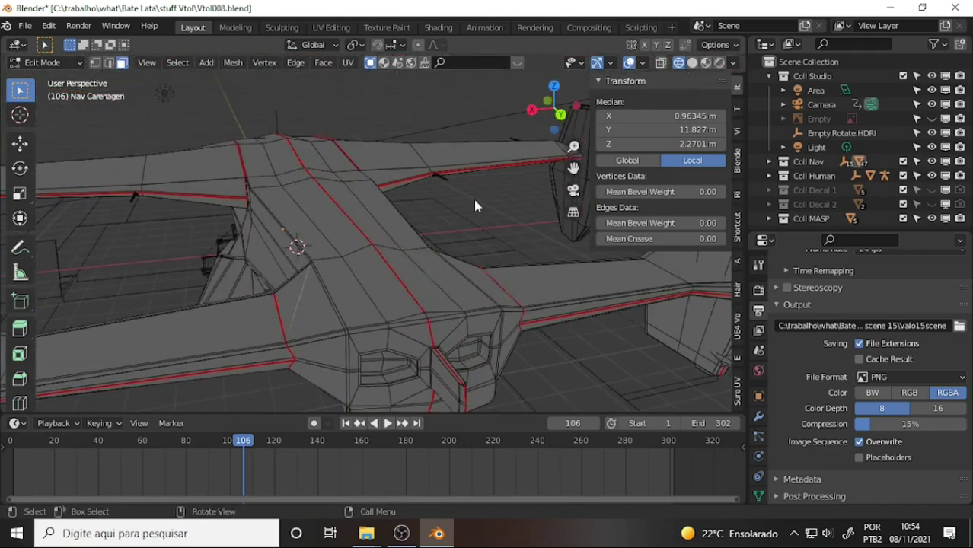
- Check for hidden edges with X-ray, then return to a solid straight front view
key(alt+z)
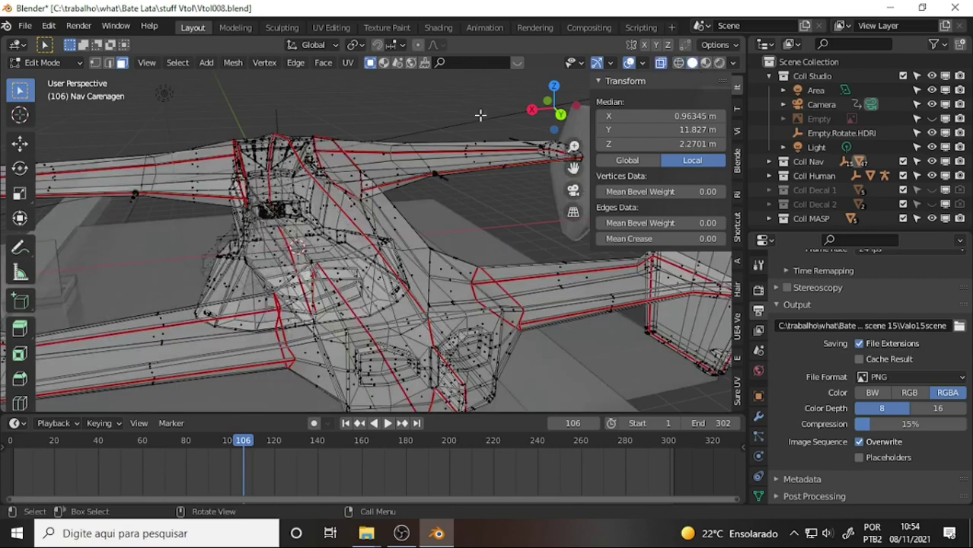
click(662, 64)
mouse_move(533, 153)
alt+middle_down()
mouse_move(437, 128)
mouse_move(428, 109)
mouse_move(446, 98)
mouse_move(448, 120)
mouse_move(430, 141)
alt+middle_up()
scroll(448, 119, up, 2)
scroll(446, 141, up, 2)
scroll(442, 137, up, 2)
scroll(430, 128, up, 1)
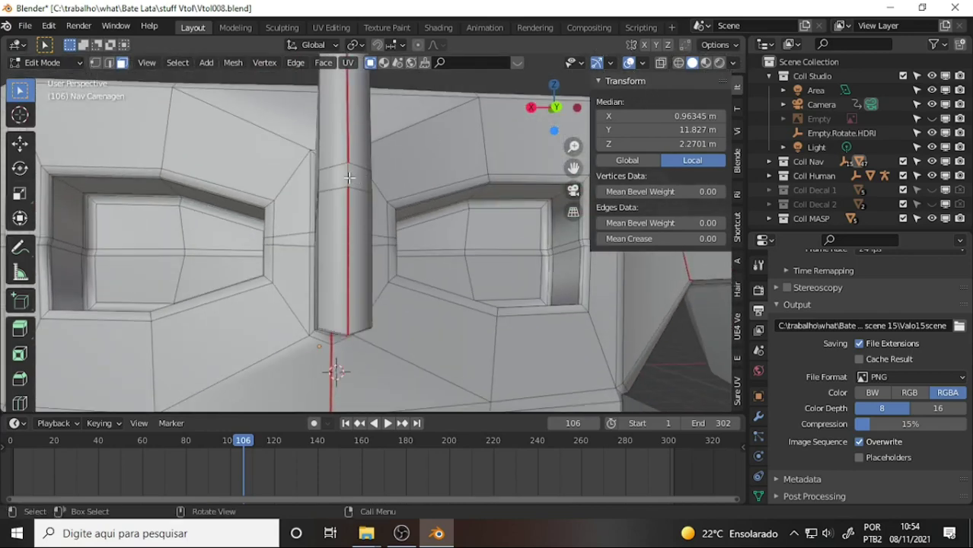
- Mark the nose strut edge as a UV seam in edge select mode
click(348, 177)
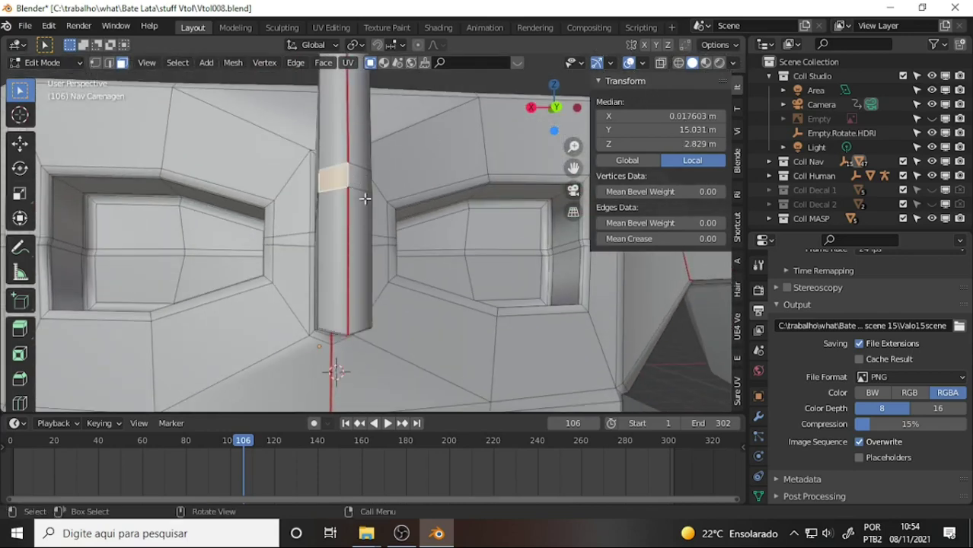
click(109, 62)
click(347, 177)
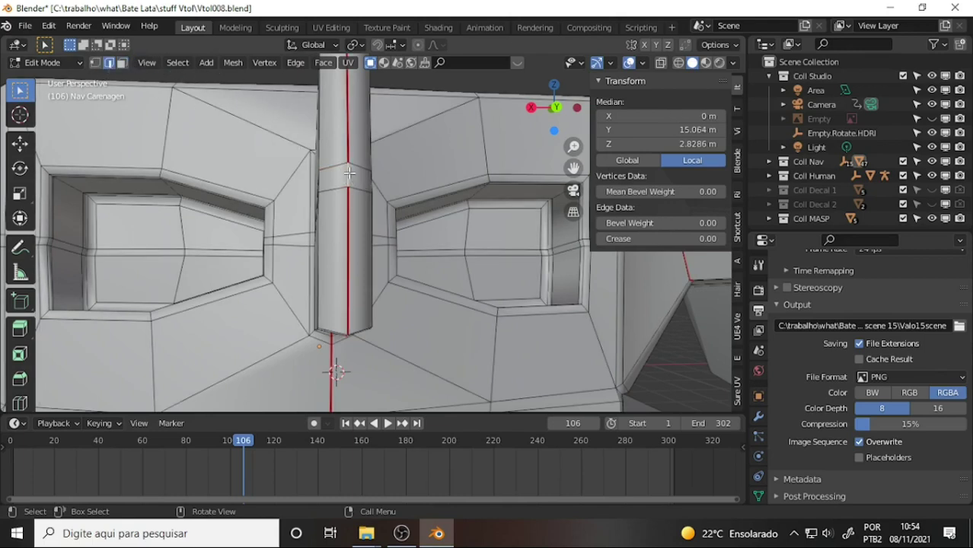
right_click(348, 173)
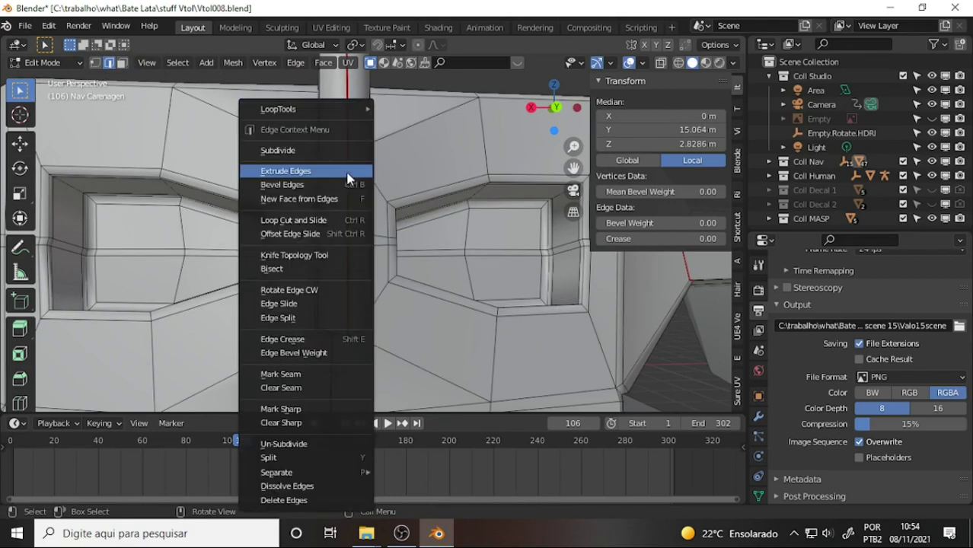
click(281, 374)
- Mark an edge along the top of the hull as a UV seam
click(432, 215)
scroll(432, 215, down, 5)
mouse_move(432, 216)
middle_down()
mouse_move(450, 215)
mouse_move(463, 287)
mouse_move(505, 349)
middle_up()
click(518, 343)
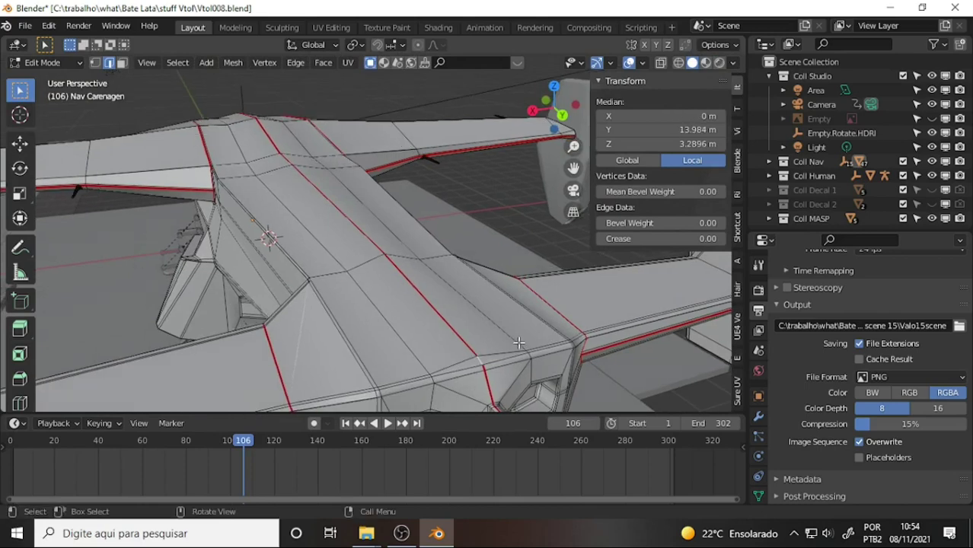
right_click(474, 219)
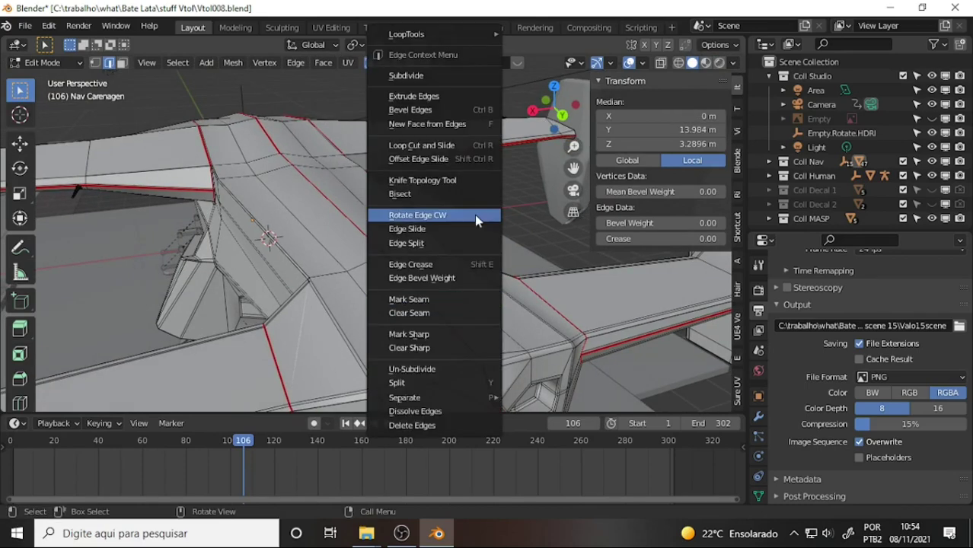
click(439, 302)
mouse_move(373, 251)
middle_down()
mouse_move(610, 253)
mouse_move(532, 255)
mouse_move(498, 277)
mouse_move(373, 300)
mouse_move(275, 333)
mouse_move(228, 260)
mouse_move(211, 291)
mouse_move(364, 211)
mouse_move(519, 240)
mouse_move(439, 278)
mouse_move(441, 304)
middle_up()
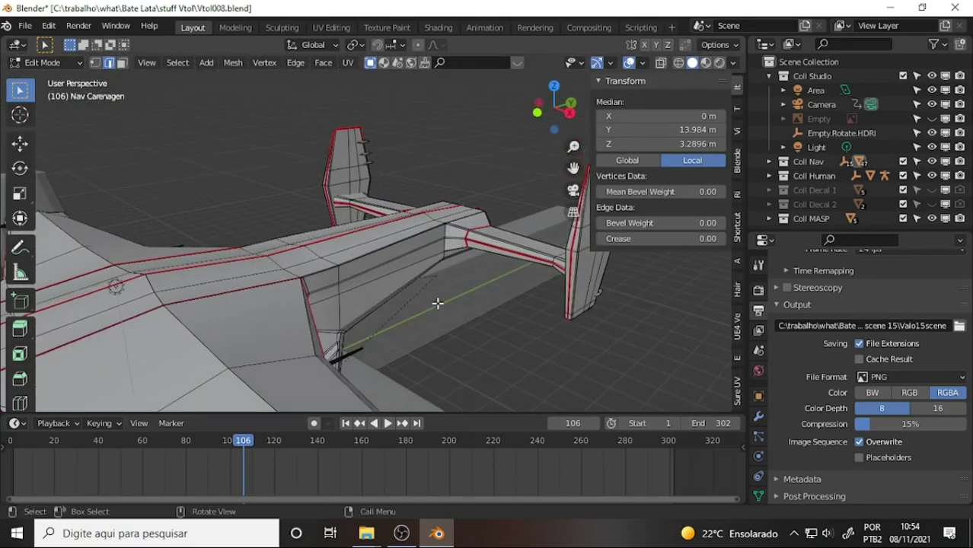
- Orbit to a side view of the aircraft and bring Blender back to the front
mouse_move(573, 167)
middle_down()
mouse_move(528, 409)
mouse_move(471, 195)
middle_up()
scroll(473, 189, up, 3)
scroll(473, 188, down, 3)
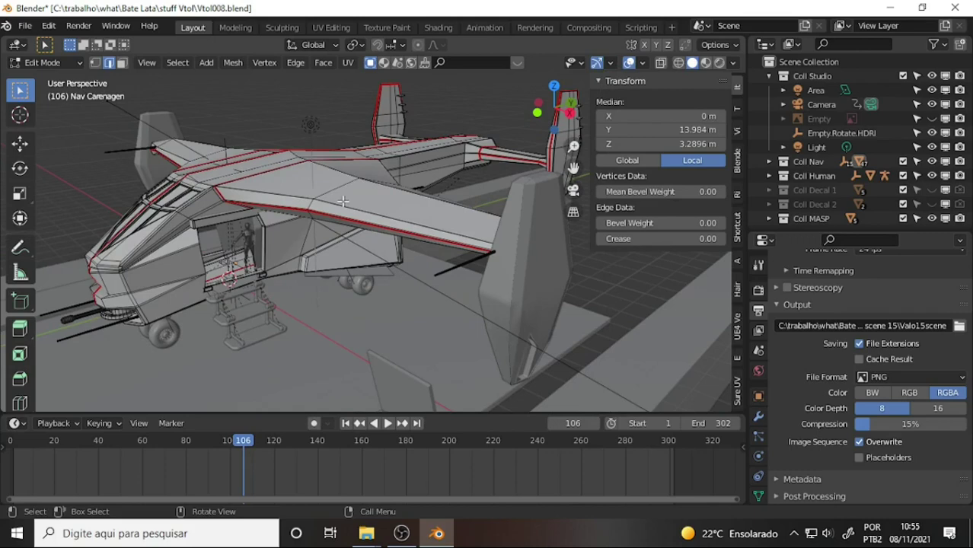
click(402, 533)
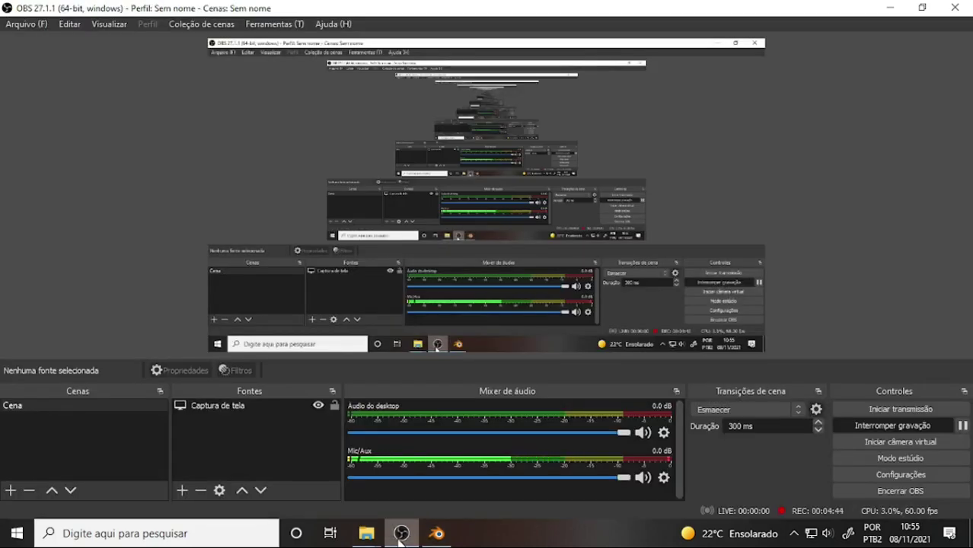
click(402, 533)
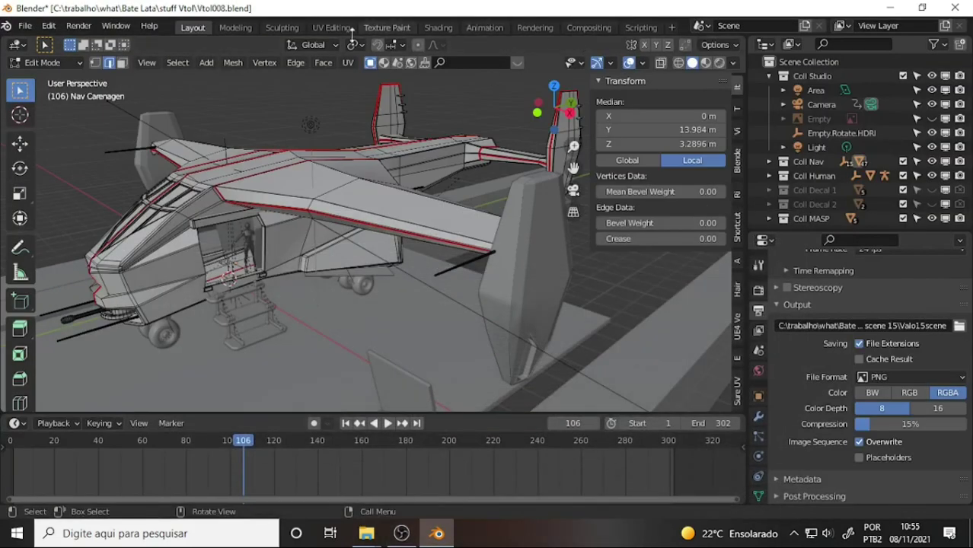
click(389, 28)
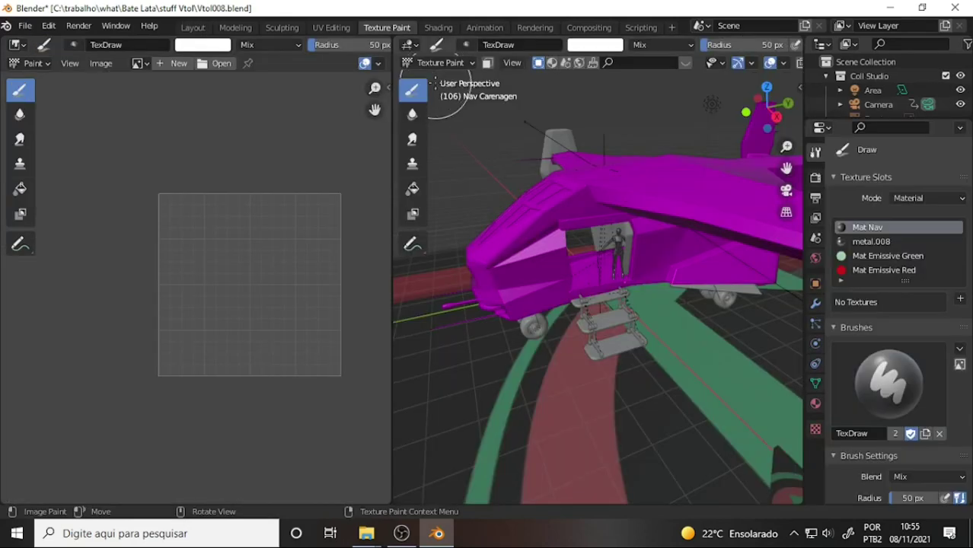
click(333, 28)
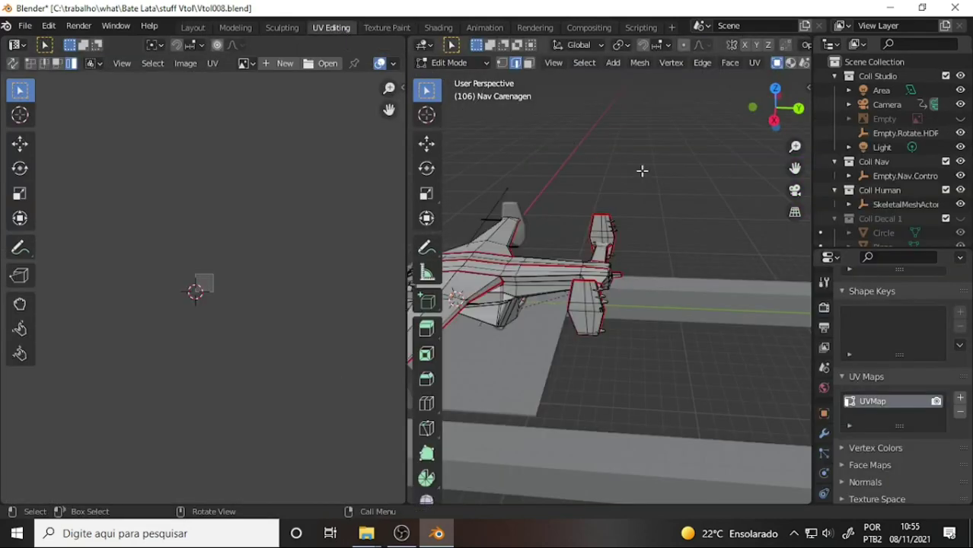
mouse_move(642, 171)
middle_down()
mouse_move(558, 161)
mouse_move(719, 181)
mouse_move(660, 158)
middle_up()
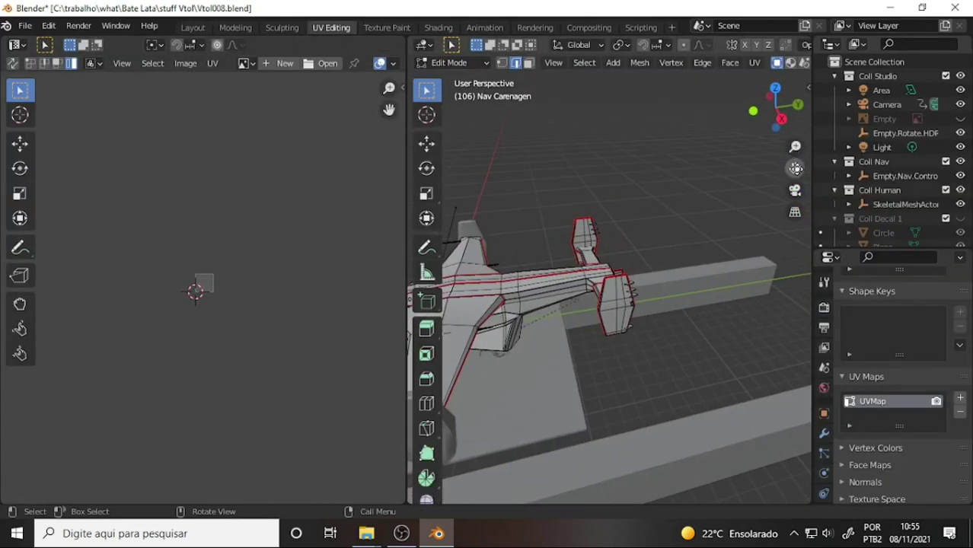
drag(796, 168, 598, 263)
key(a)
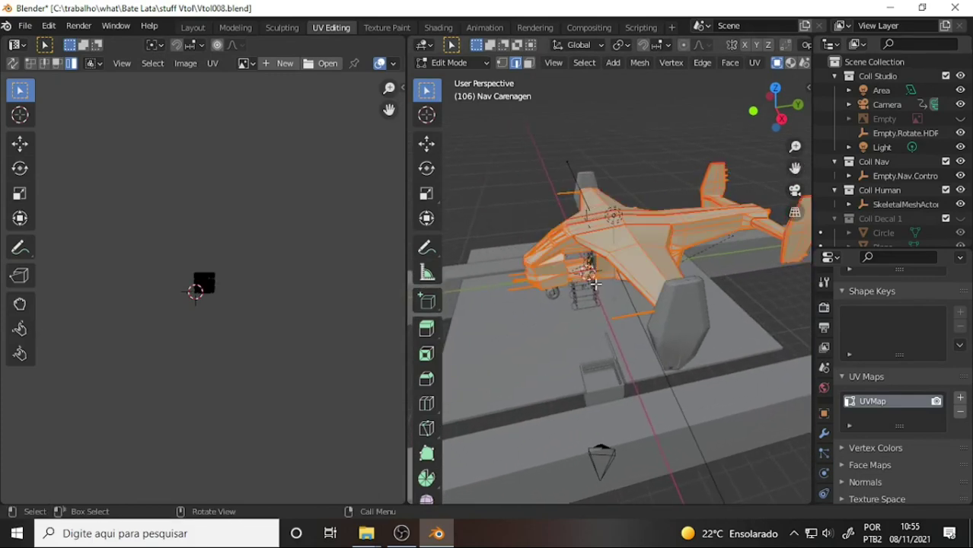
key(Home)
scroll(332, 273, up, 1)
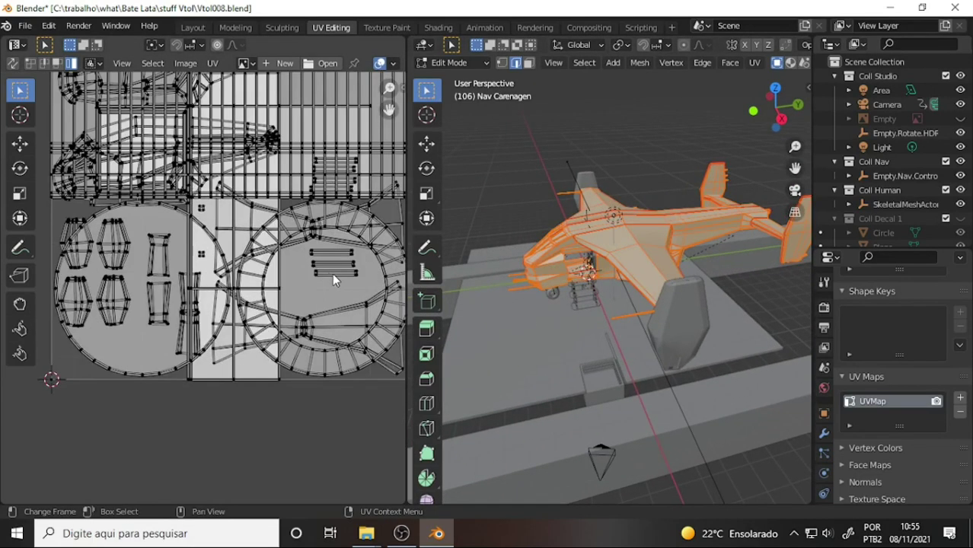
scroll(333, 272, down, 1)
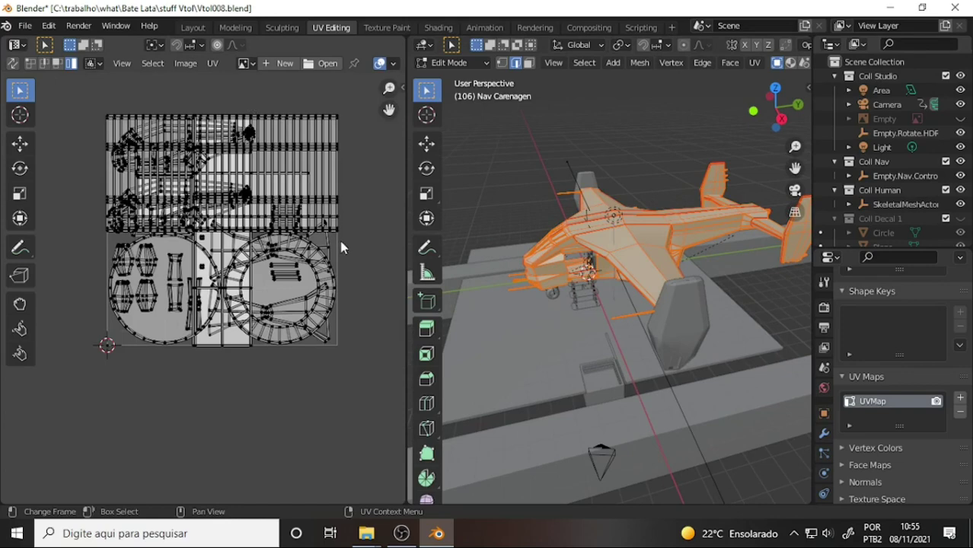
mouse_move(679, 184)
middle_down()
mouse_move(764, 183)
mouse_move(742, 192)
middle_up()
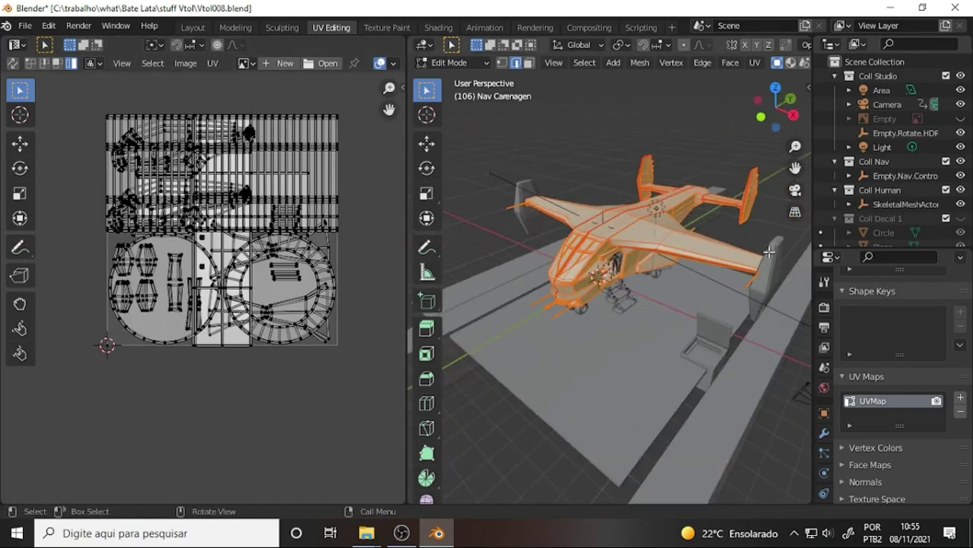
scroll(696, 186, up, 2)
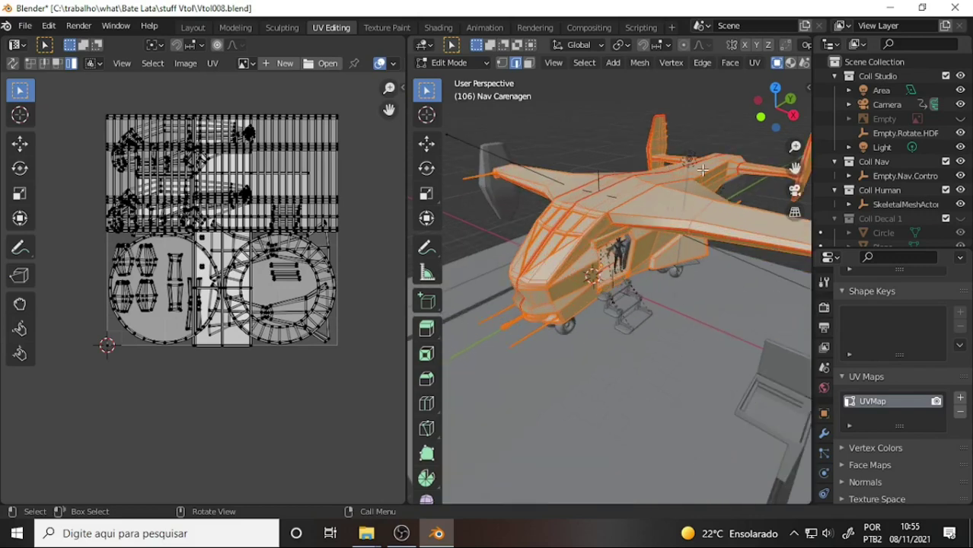
drag(795, 167, 617, 174)
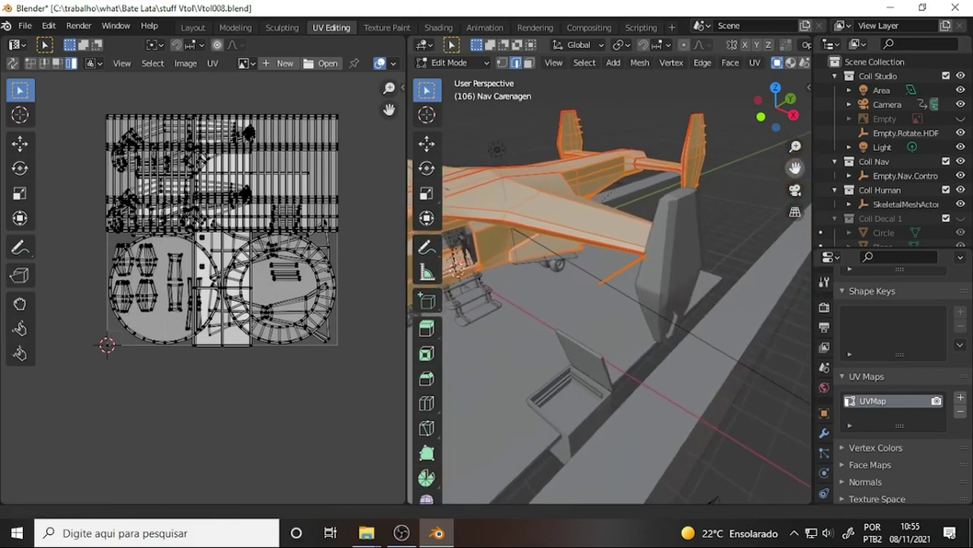
- Deselect all of the fuselage mesh and return to Object Mode
key(alt+a)
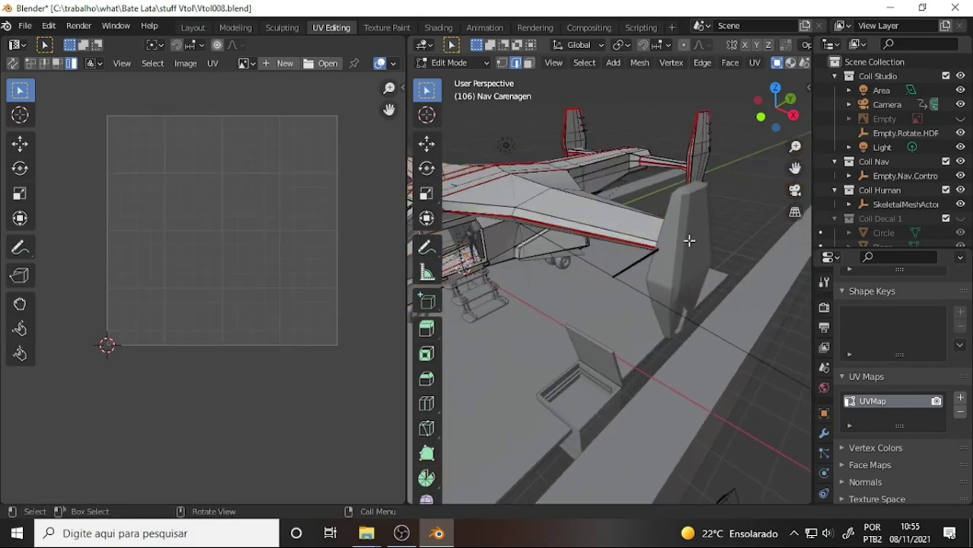
click(452, 62)
click(457, 76)
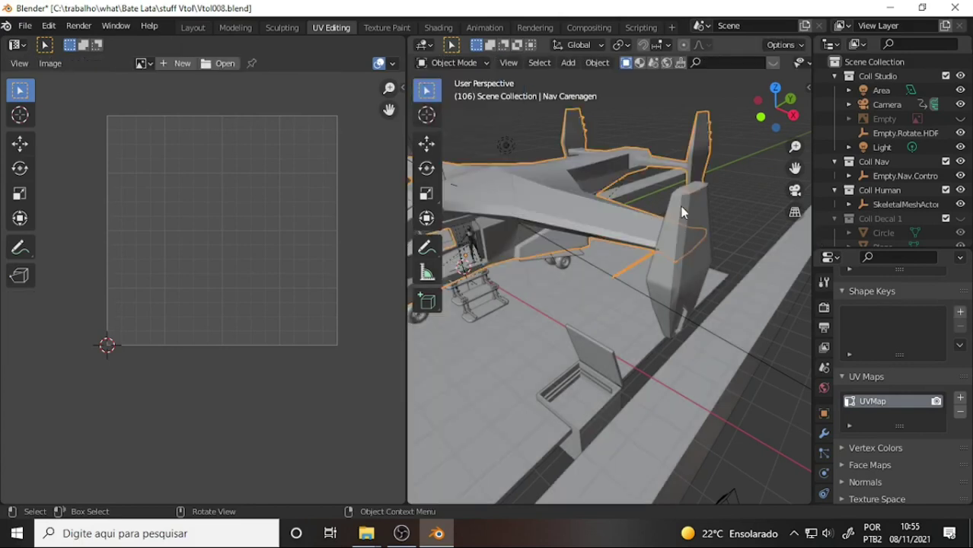
- Trial-rotate the Nav Turbina.L nacelle on the X axis, leaving it upright
click(683, 212)
key(r)
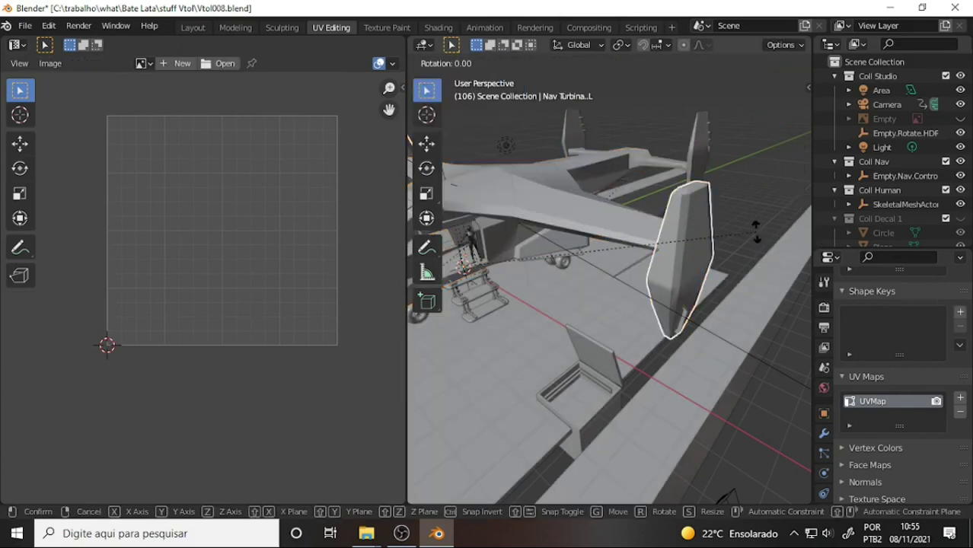
key(x)
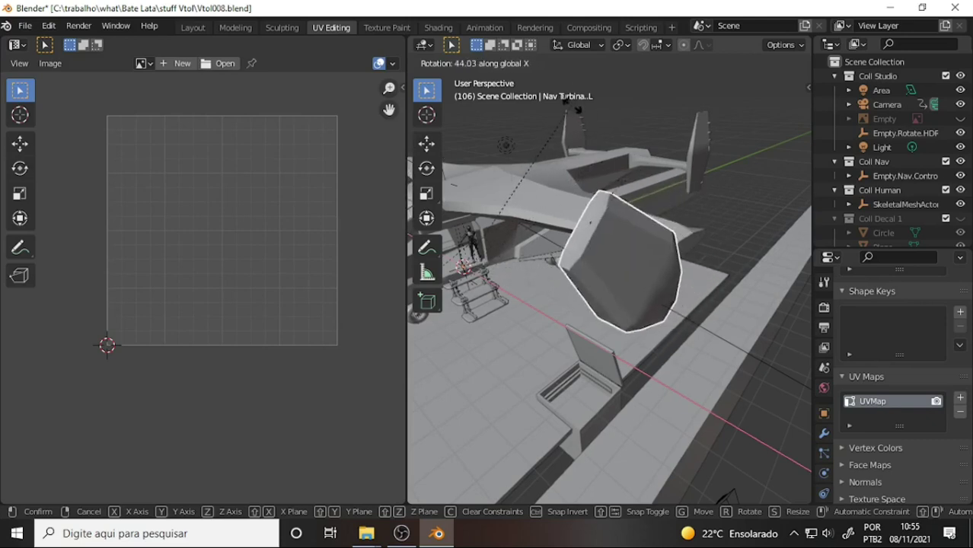
click(626, 200)
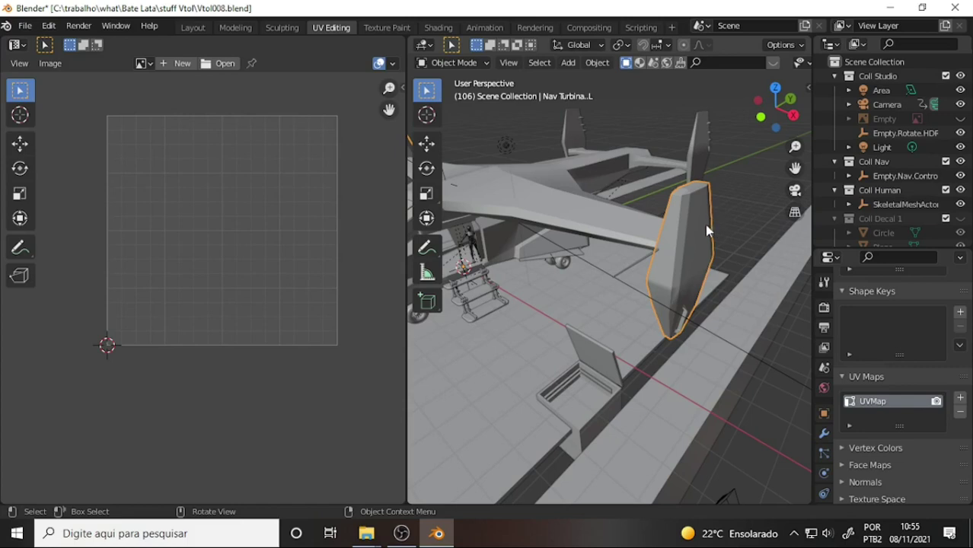
- Cancel a move of the nacelle, widen the Outliner, and expand Empty.Nav.Control's children
key(g)
key(Escape)
drag(812, 174, 716, 174)
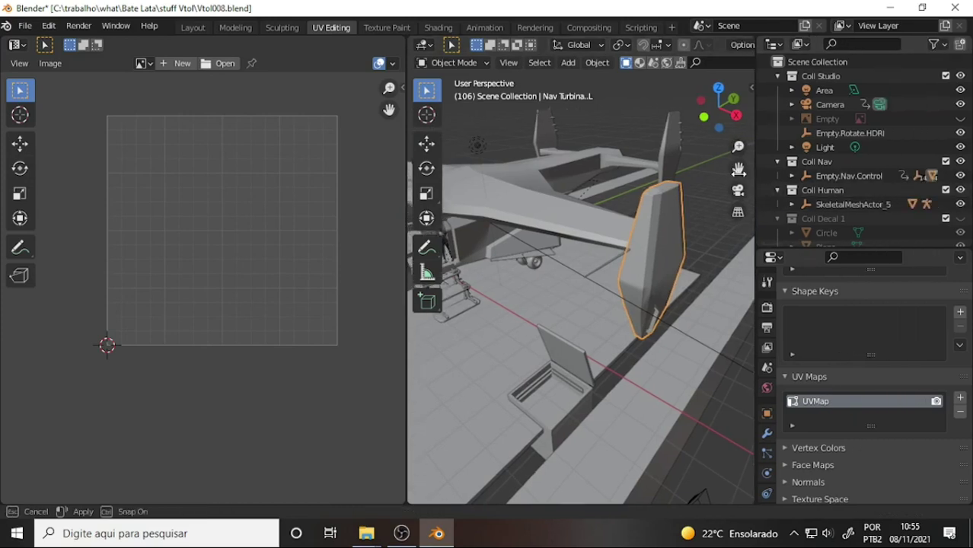
scroll(875, 146, down, 1)
scroll(877, 147, down, 3)
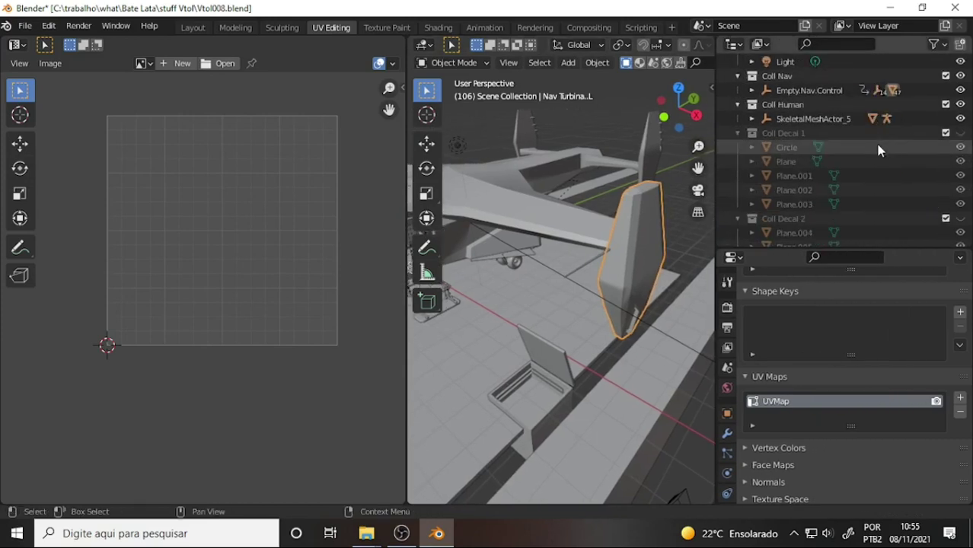
scroll(880, 148, up, 3)
click(752, 147)
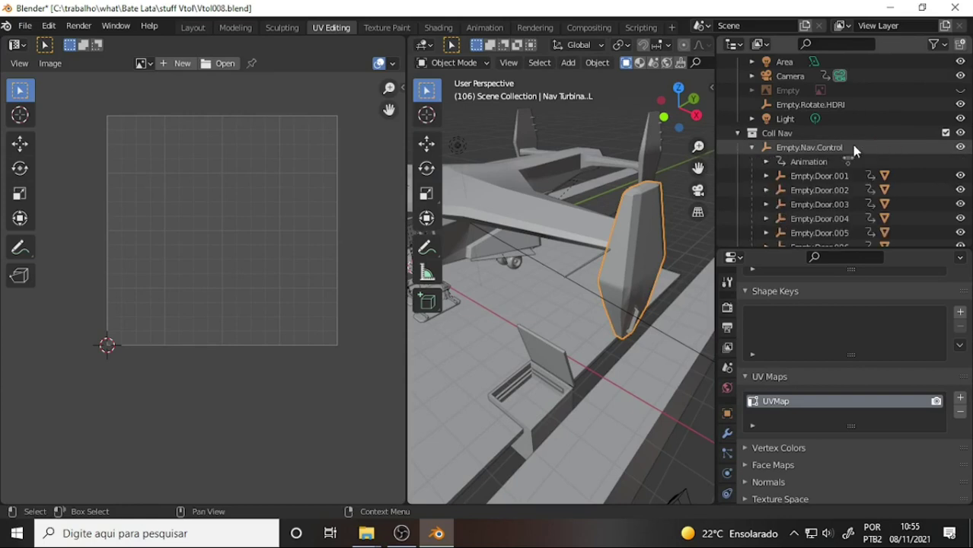
scroll(861, 152, down, 4)
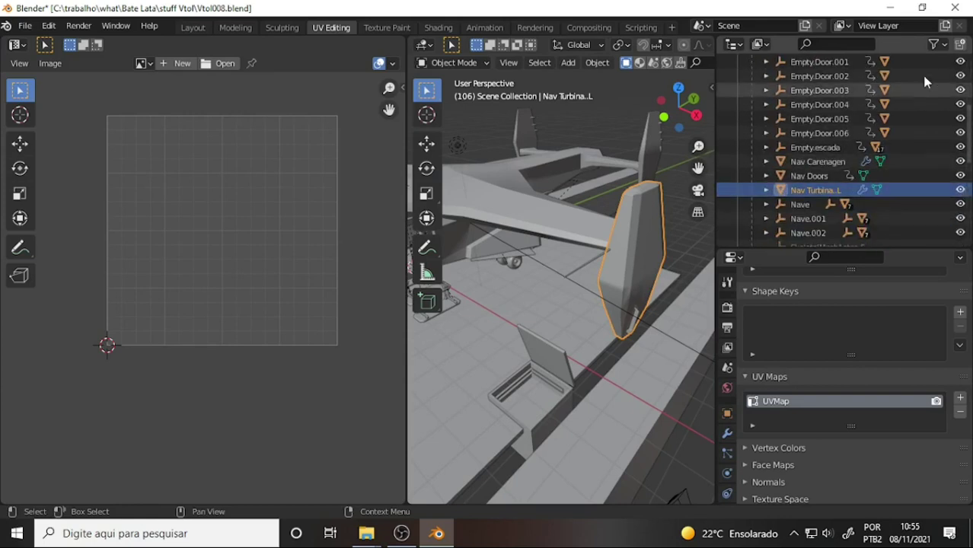
- Hide Nav Turbina.L using the Outliner's viewport toggle and select Nav Carenagen
click(936, 43)
click(865, 90)
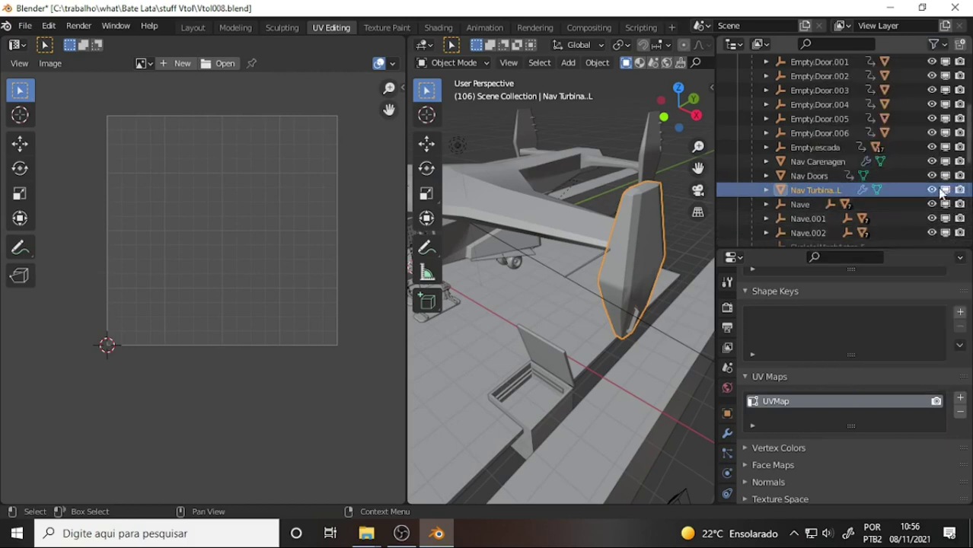
click(933, 191)
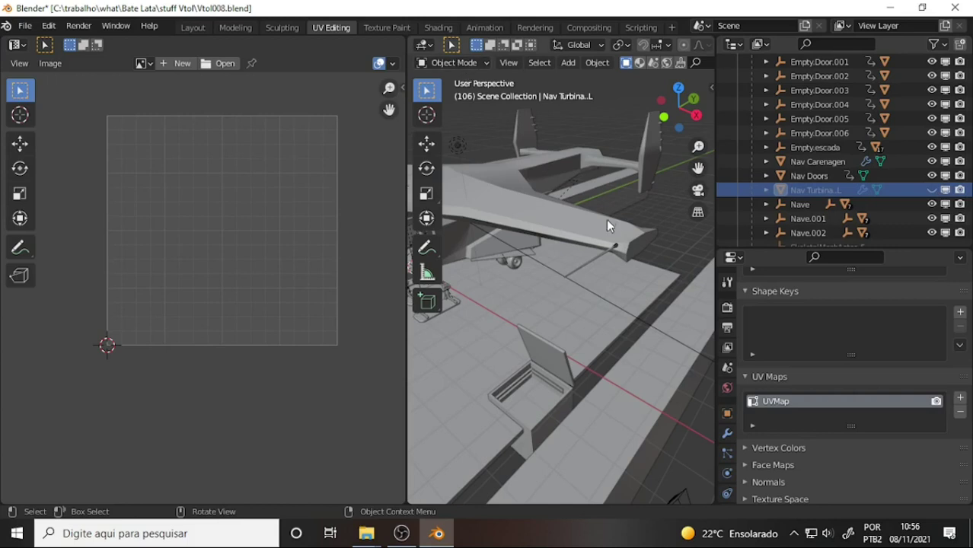
click(606, 220)
click(457, 63)
- Put the fuselage into Edit Mode and orbit to the wing tip
click(460, 95)
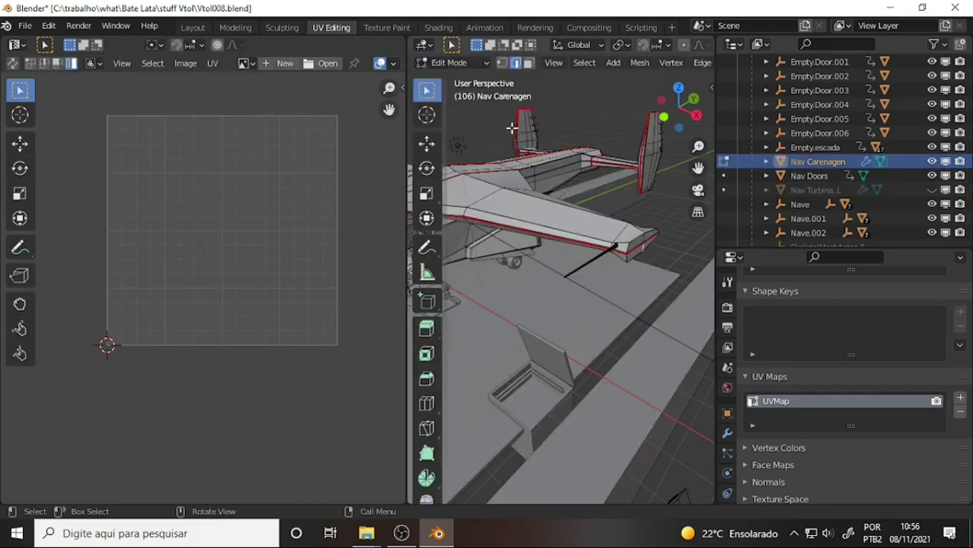
scroll(655, 246, up, 4)
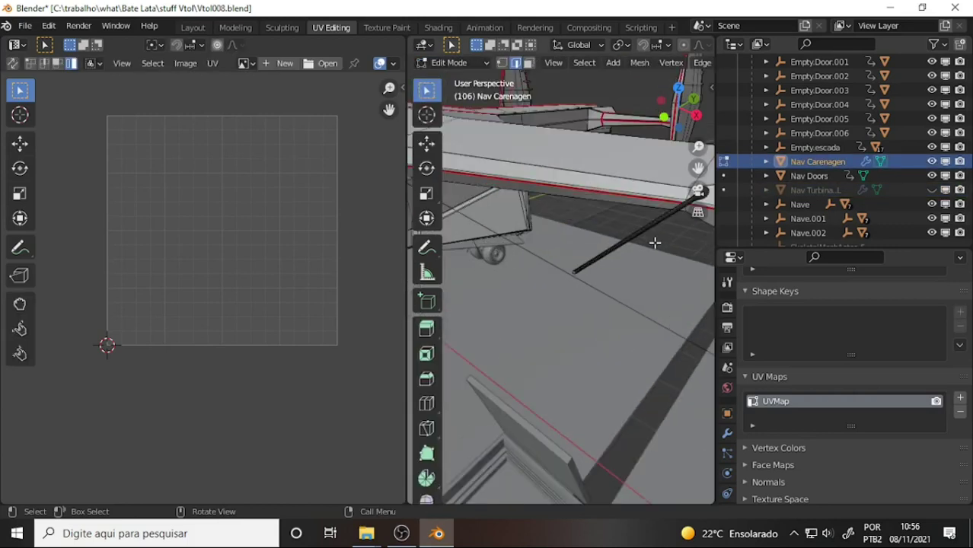
scroll(655, 244, down, 3)
middle_drag(655, 243, 623, 240)
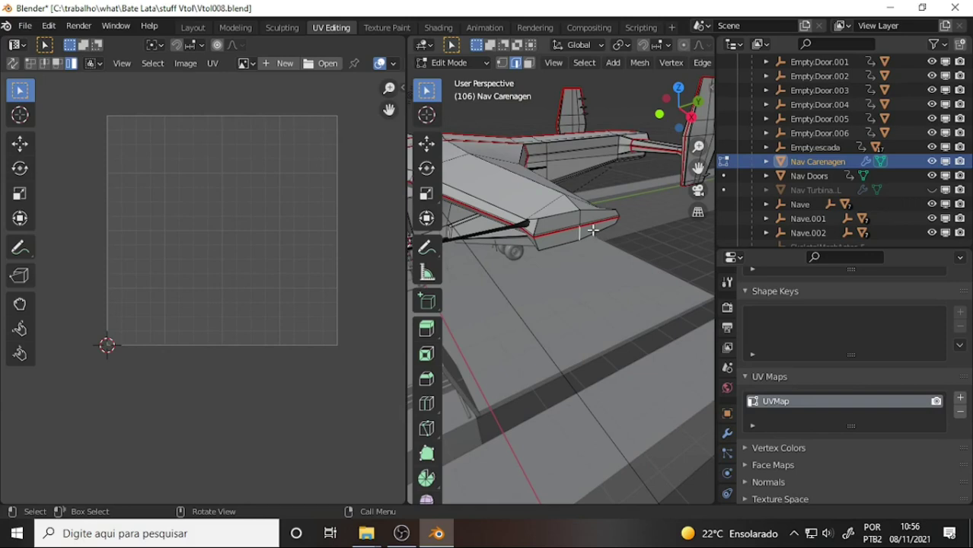
scroll(560, 159, up, 2)
scroll(558, 152, down, 1)
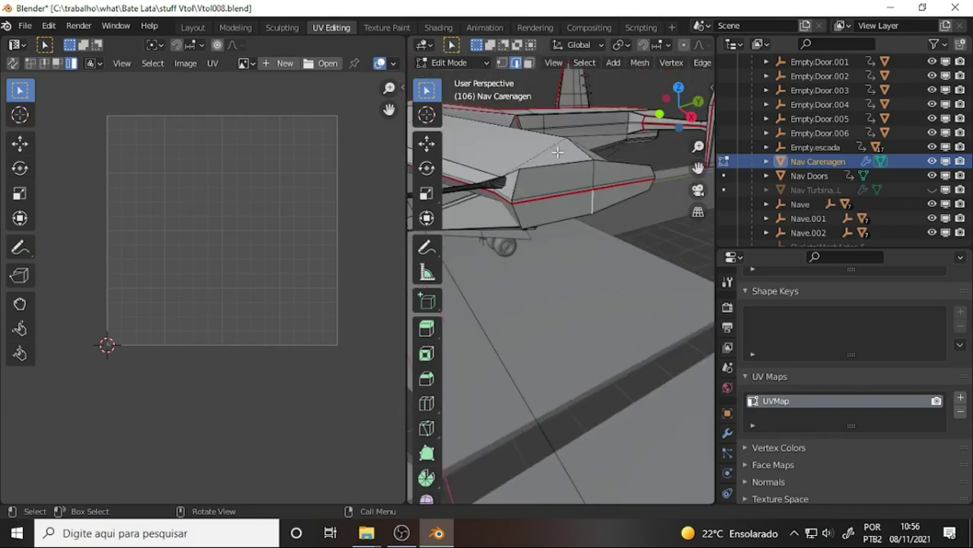
- In vertex select mode, snap the 3D cursor to the active wing-tip vertex
click(503, 62)
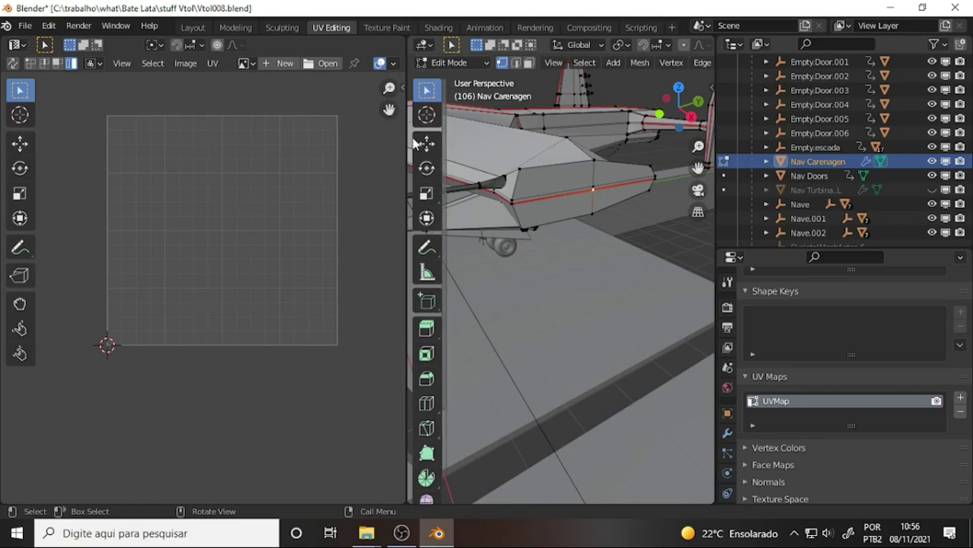
right_click(426, 120)
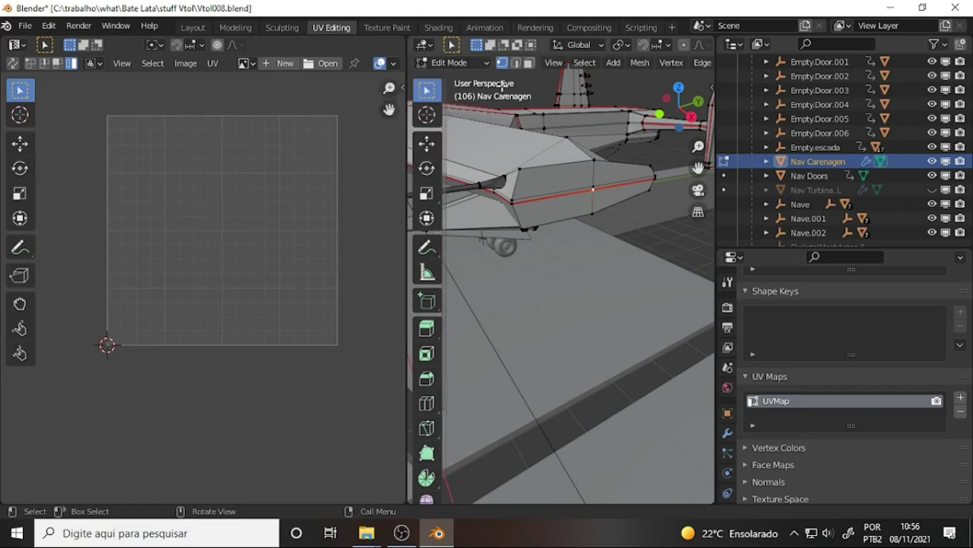
click(426, 115)
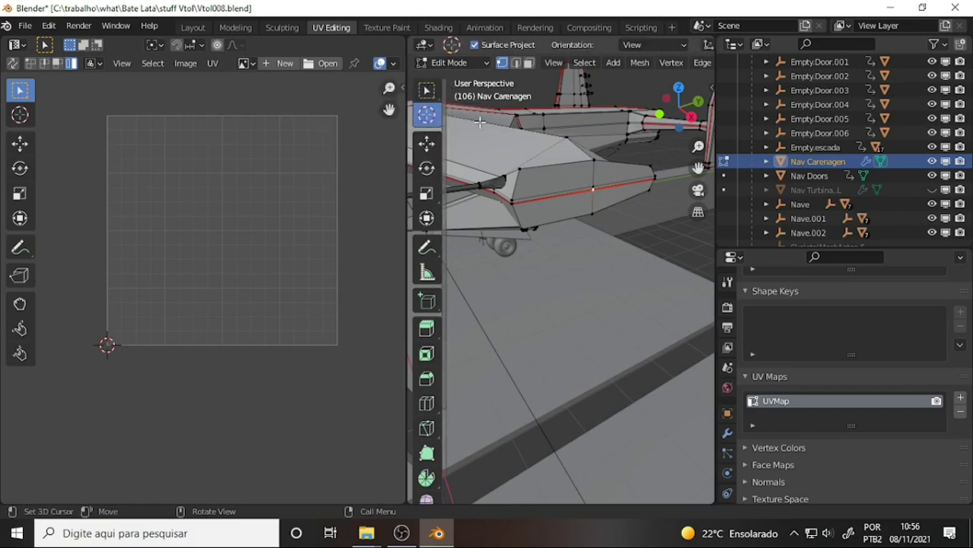
key(shift+s)
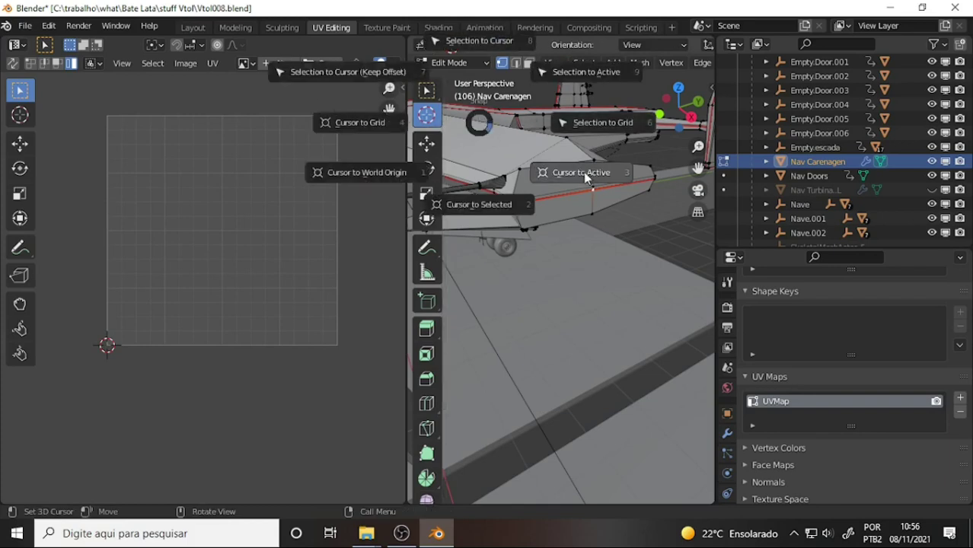
click(581, 173)
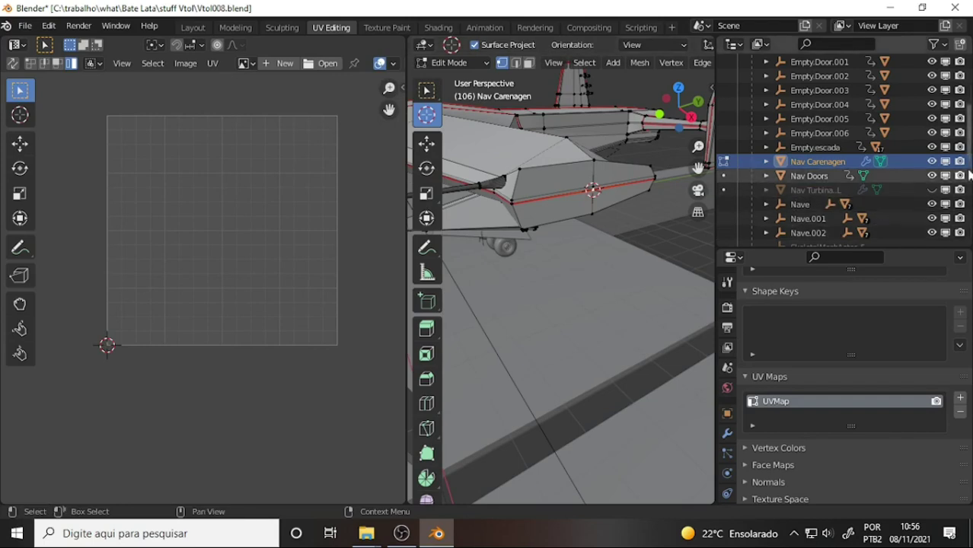
- Show Nav Turbina.L again and return the fuselage to Object Mode
click(933, 190)
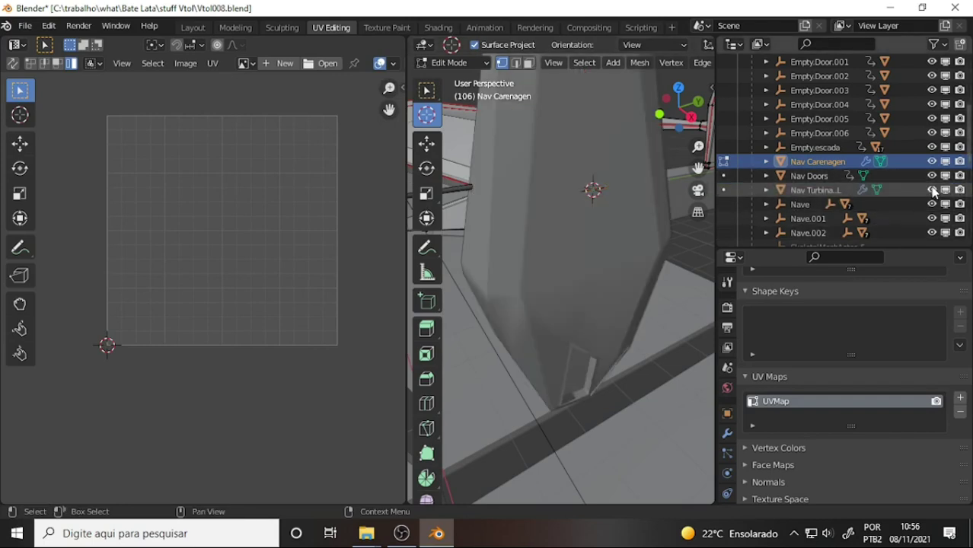
click(584, 66)
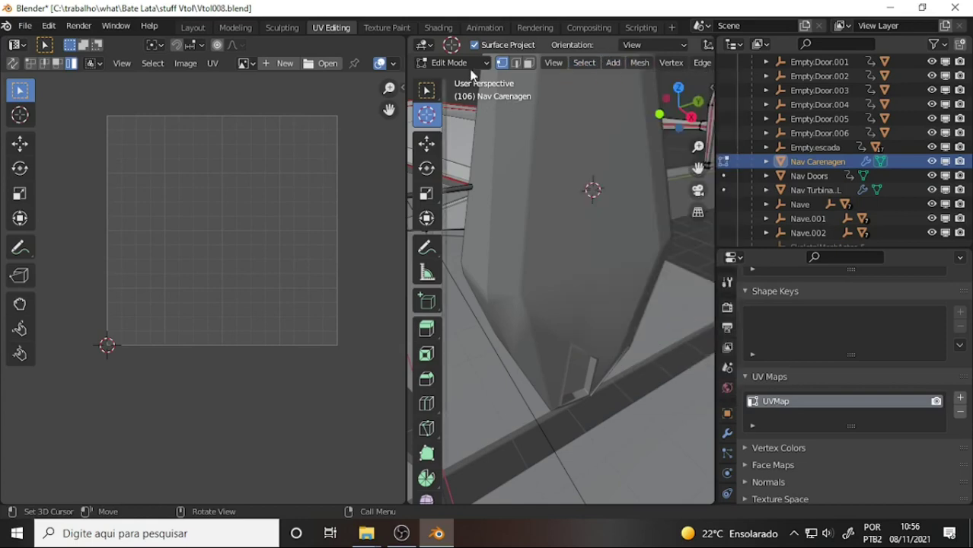
click(468, 64)
click(462, 80)
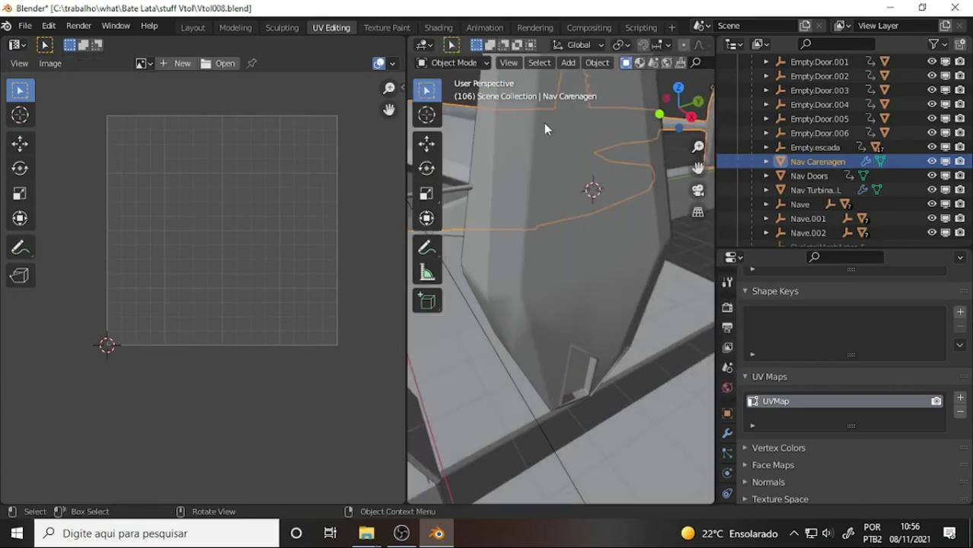
- Set the origin of the Nav Turbina.L nacelle to the 3D cursor
click(635, 247)
click(597, 63)
mouse_move(620, 93)
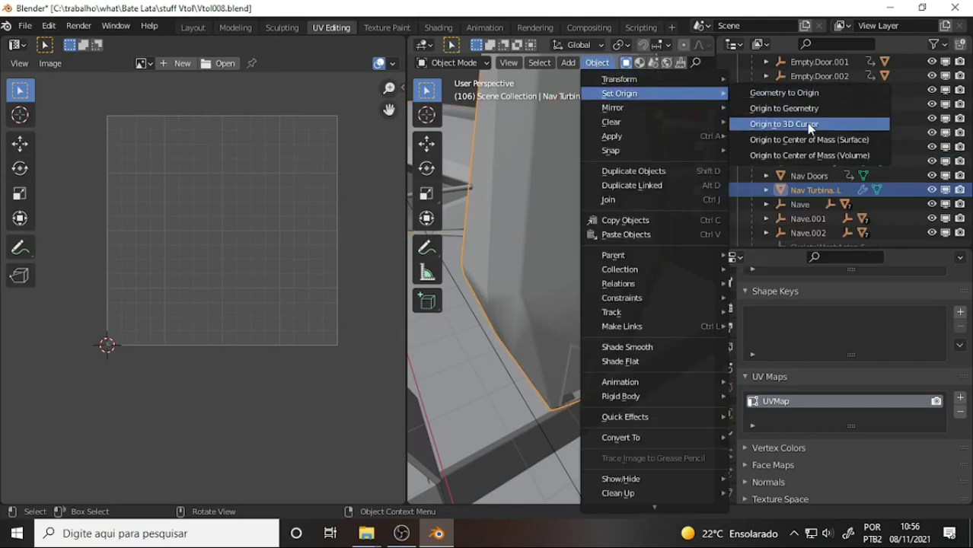
click(784, 124)
scroll(620, 171, down, 5)
mouse_move(632, 179)
middle_down()
mouse_move(512, 186)
mouse_move(724, 389)
middle_up()
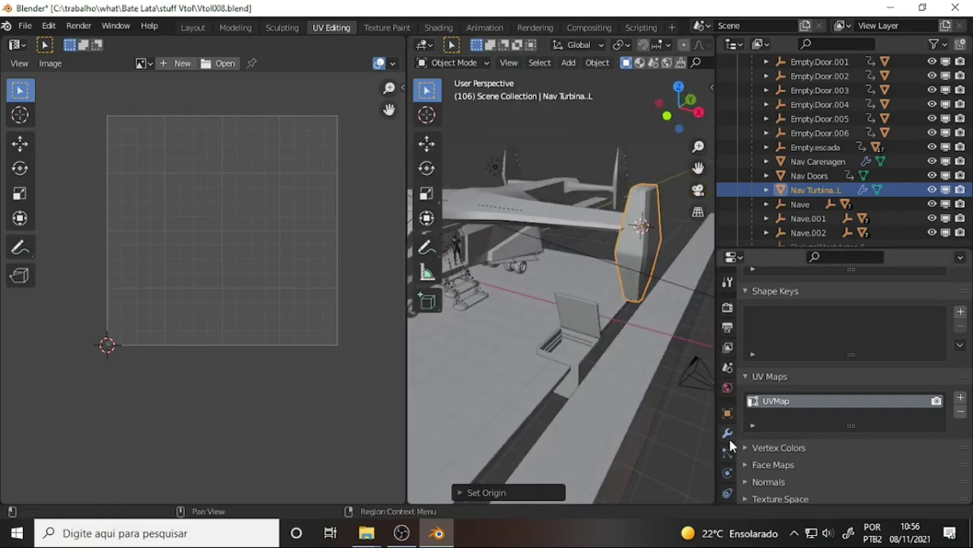
- Delete the nacelle's Mirror modifier and frame the nacelle in the view
click(727, 433)
scroll(897, 336, up, 3)
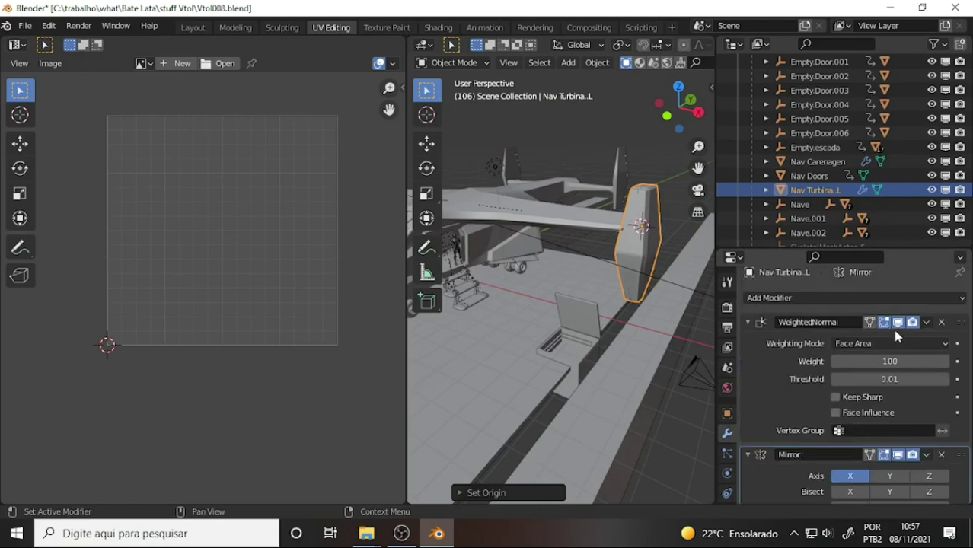
click(941, 454)
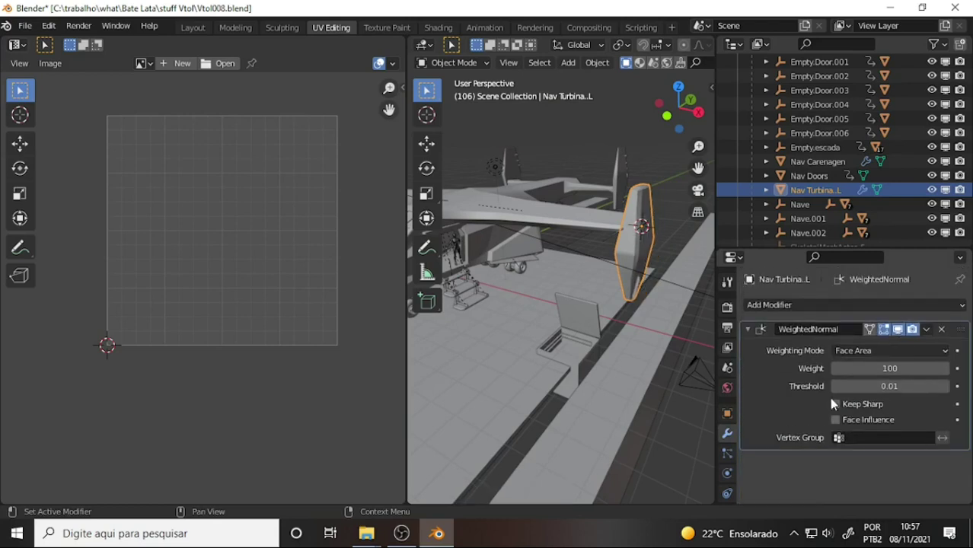
key(KP_Decimal)
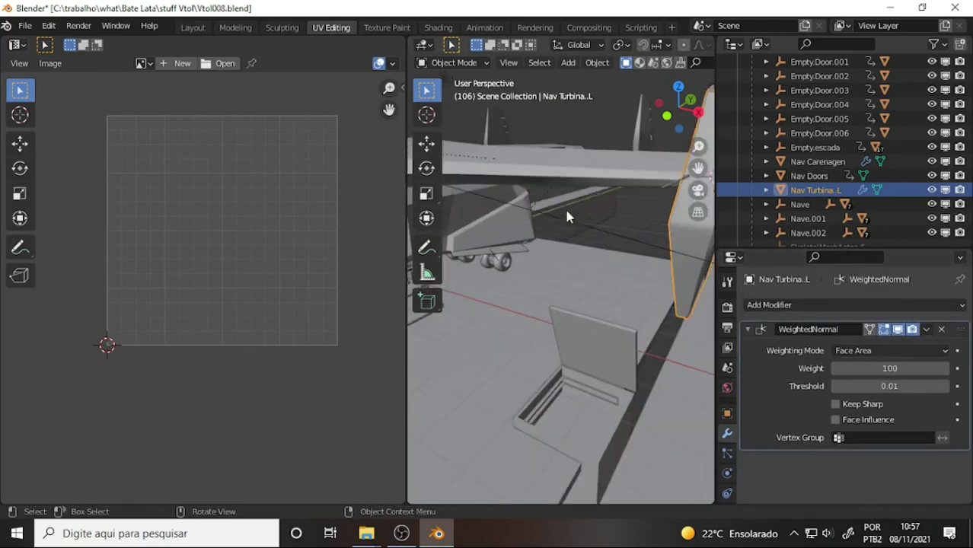
mouse_move(566, 210)
middle_down()
mouse_move(555, 186)
mouse_move(559, 200)
middle_up()
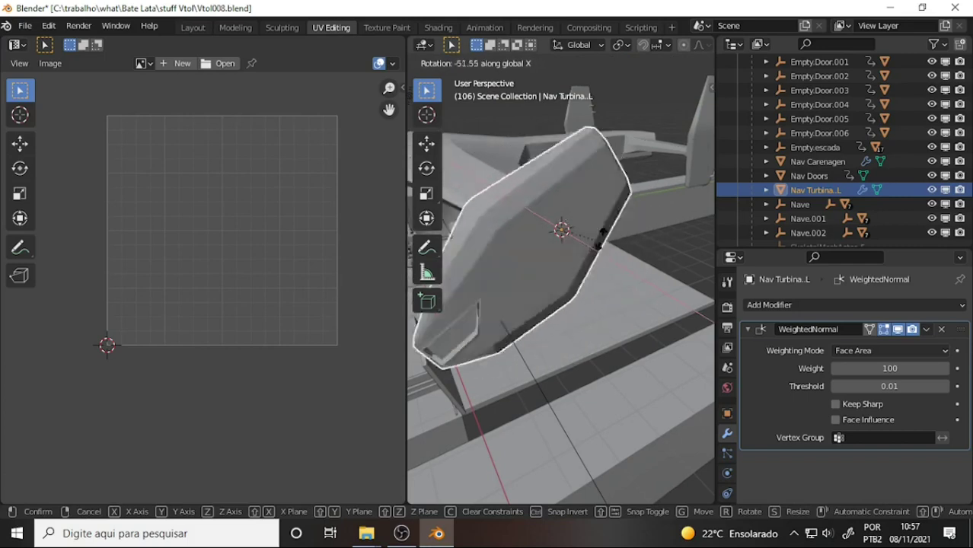
- Confirm the Nav Turbina.L X rotation and select the Nav Carenagen body
click(608, 199)
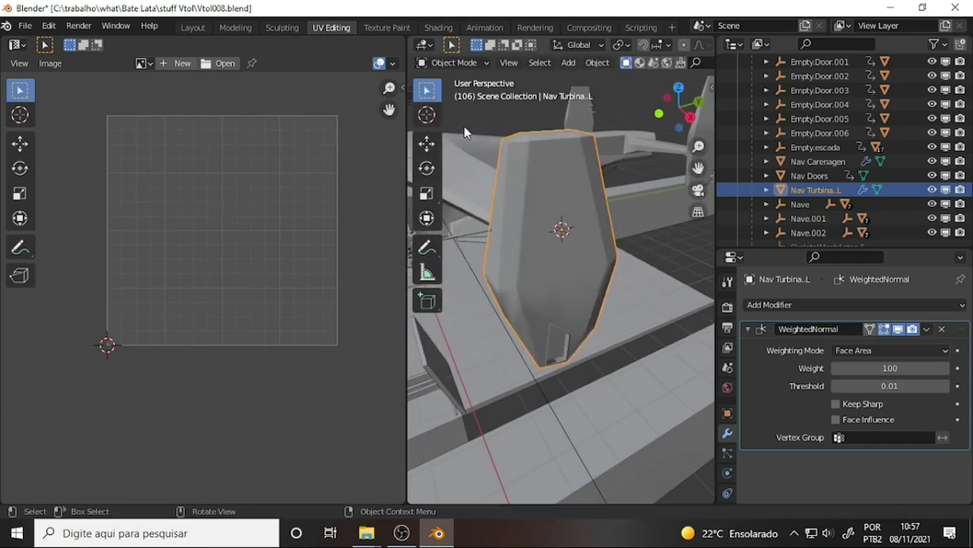
scroll(463, 127, down, 3)
mouse_move(475, 129)
middle_down()
mouse_move(546, 178)
mouse_move(576, 158)
middle_up()
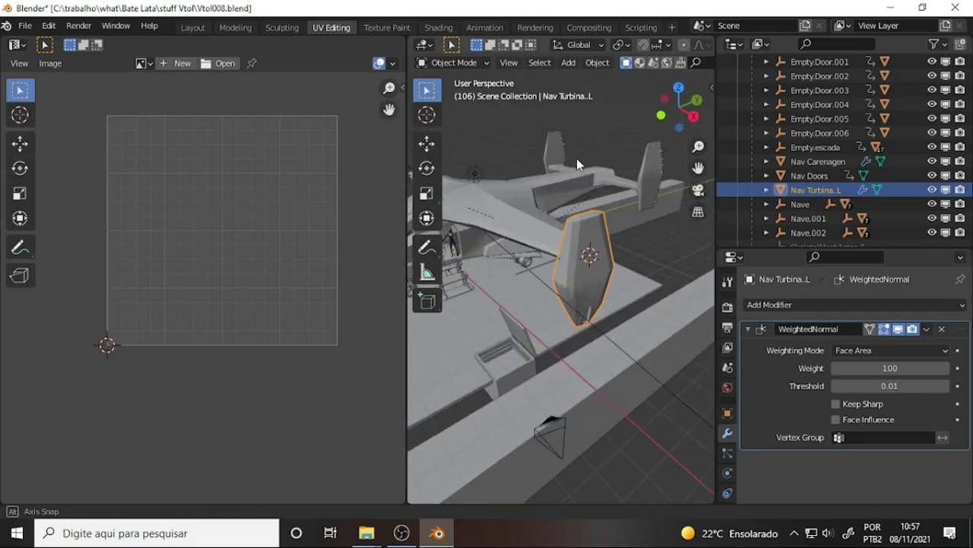
click(498, 194)
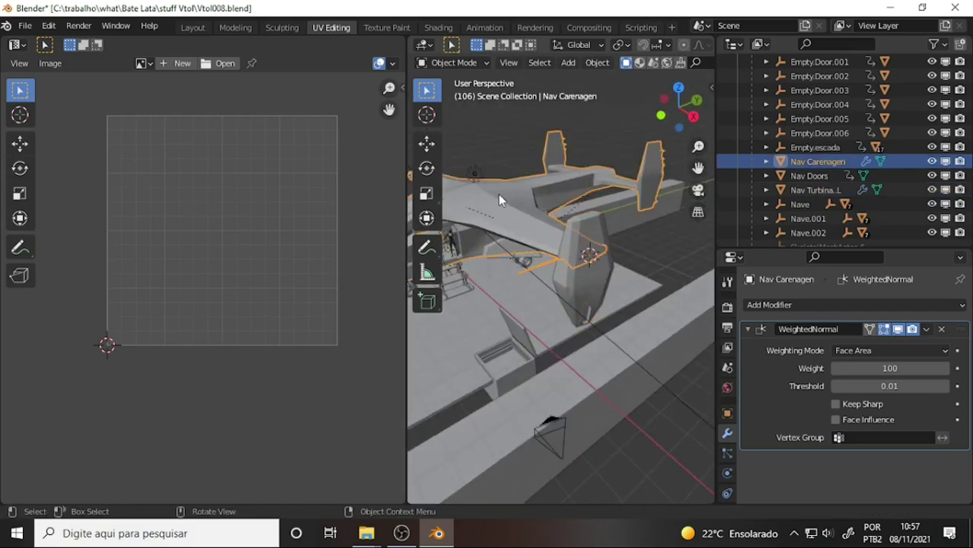
click(449, 62)
- In Edit Mode, select all of Nav Carenagen and unwrap the entire mesh
click(450, 95)
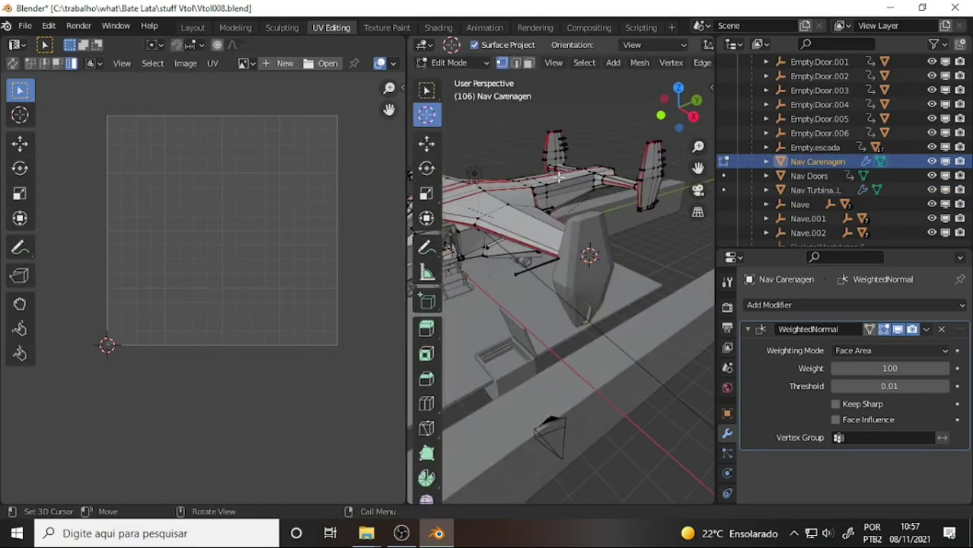
key(a)
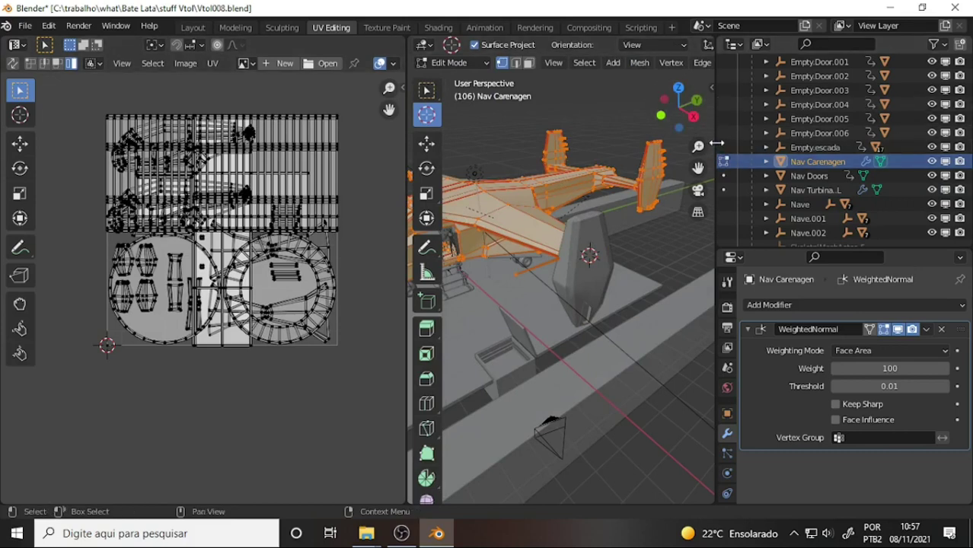
drag(717, 143, 880, 143)
click(754, 64)
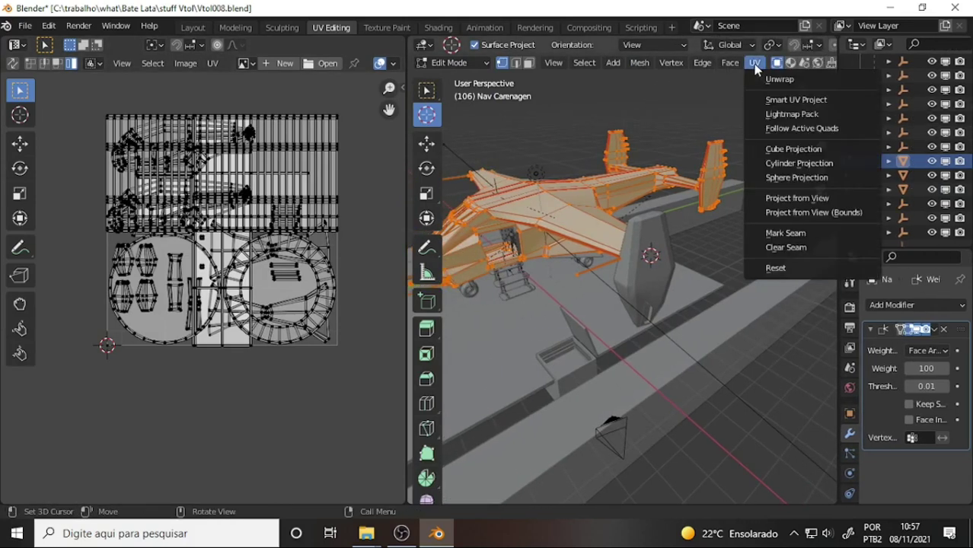
click(780, 80)
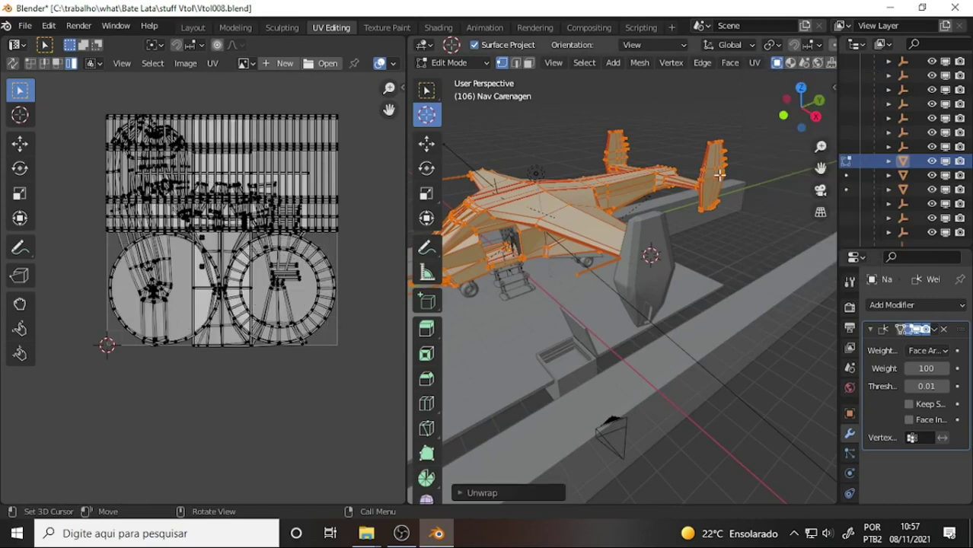
scroll(276, 210, up, 5)
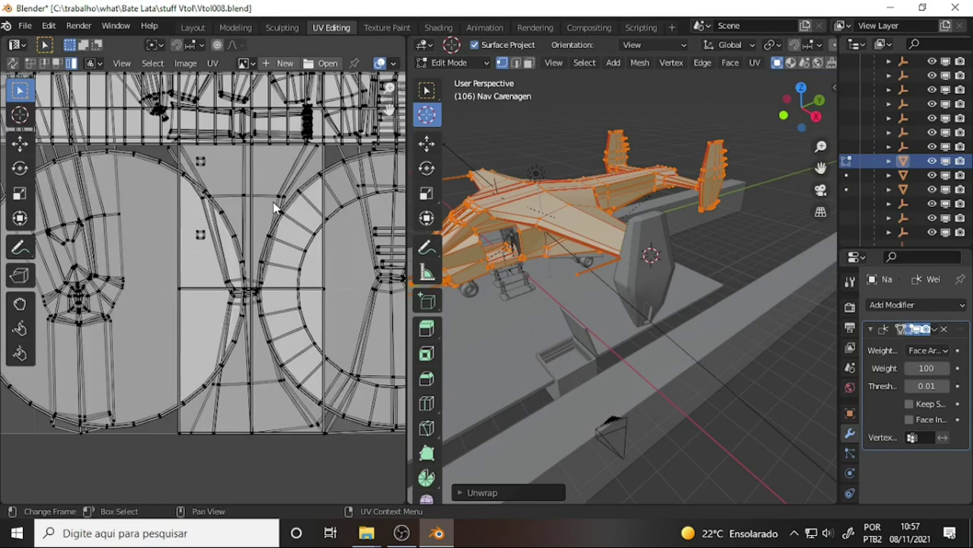
scroll(279, 208, down, 4)
scroll(643, 163, up, 4)
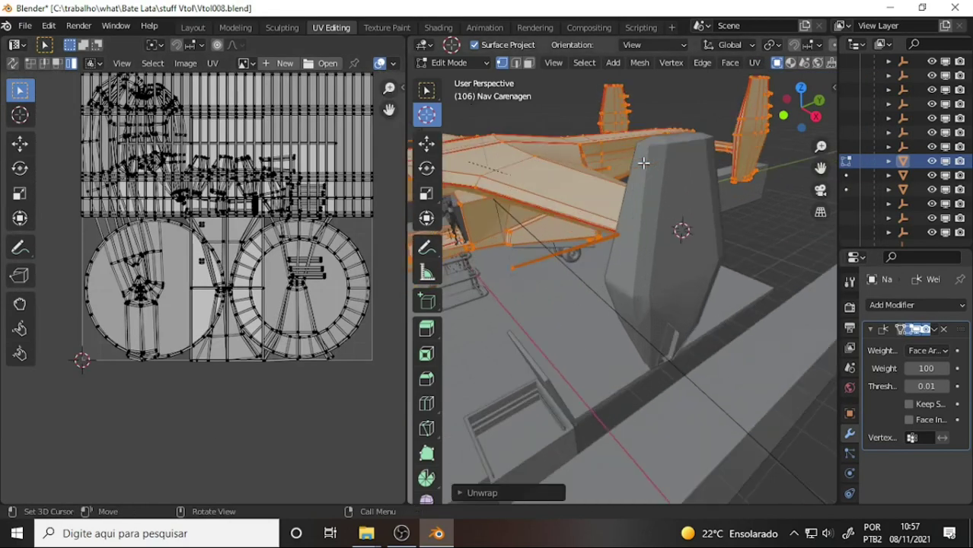
middle_drag(630, 162, 732, 190)
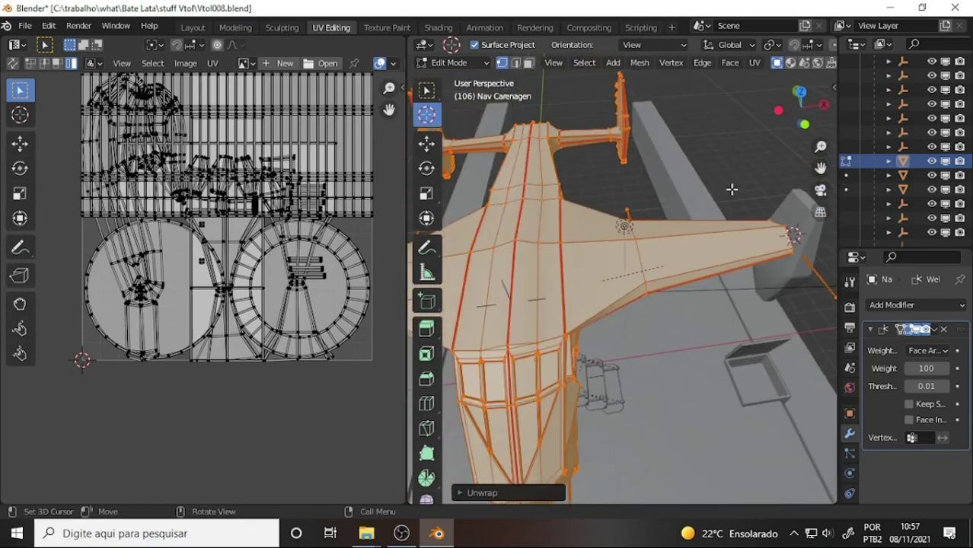
click(680, 245)
- Clear the selection and select the whole linked wing piece in Face select mode
key(w)
key(alt+a)
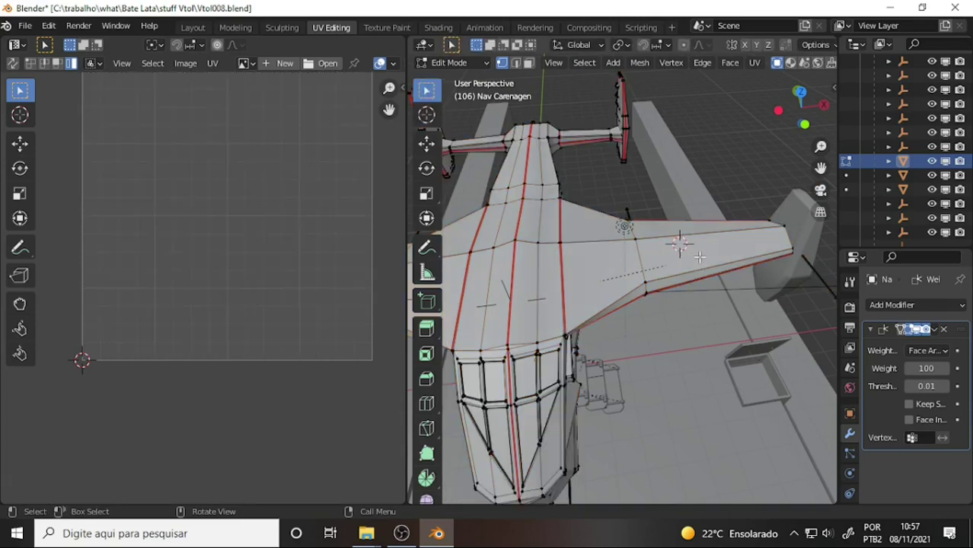
click(529, 62)
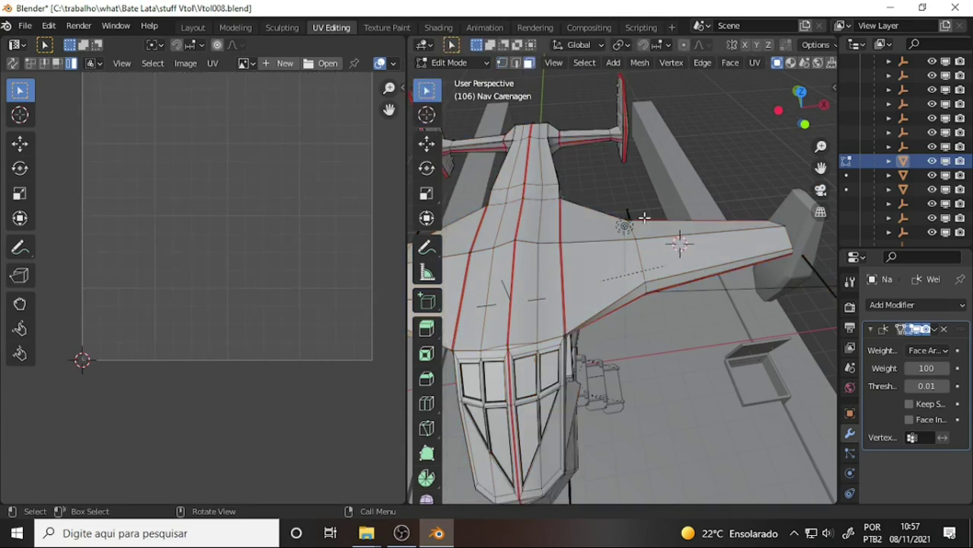
click(743, 245)
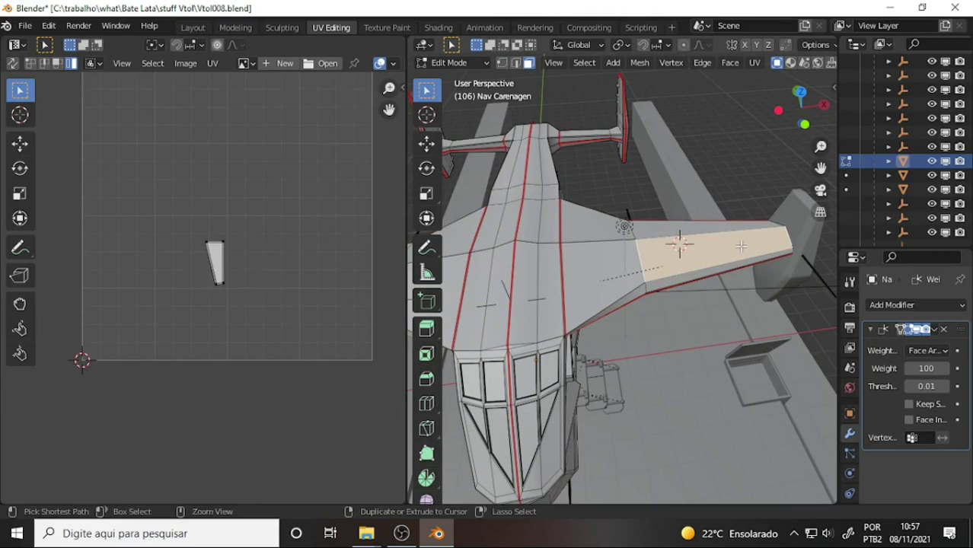
key(ctrl+l)
scroll(759, 217, up, 2)
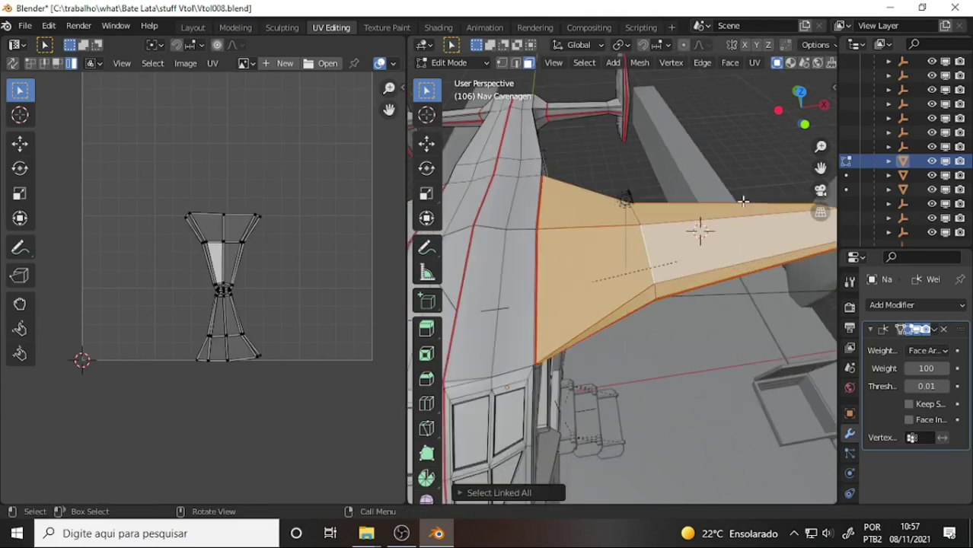
scroll(738, 201, up, 2)
mouse_move(737, 201)
middle_down()
mouse_move(728, 168)
mouse_move(651, 200)
mouse_move(625, 180)
middle_up()
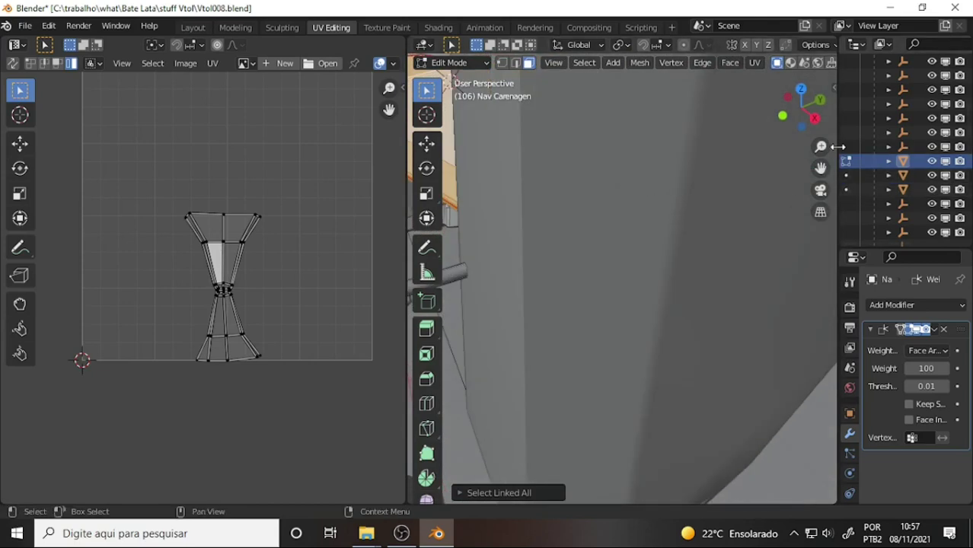
drag(838, 146, 656, 146)
- Hide Nav Turbina.L and zoom in on the wing's underside corner
click(932, 190)
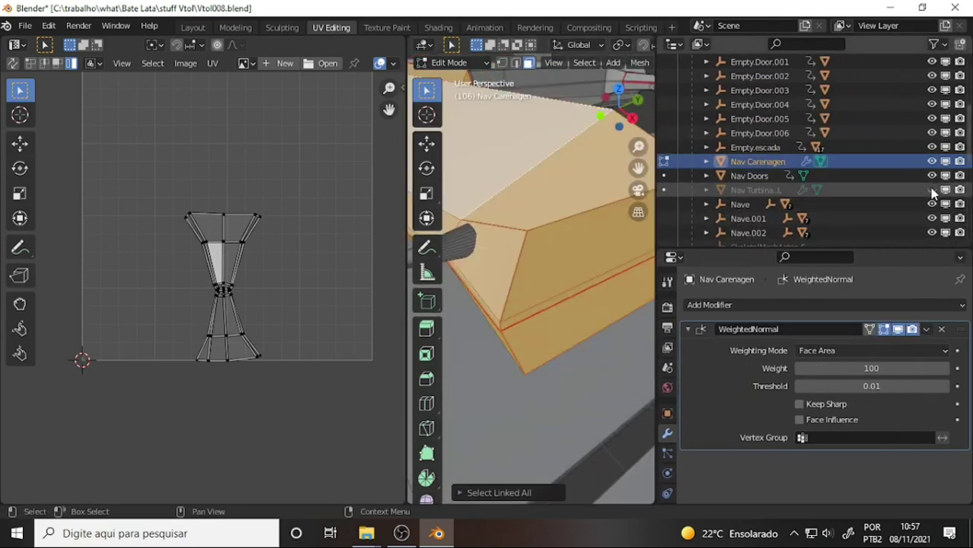
middle_drag(487, 207, 517, 245)
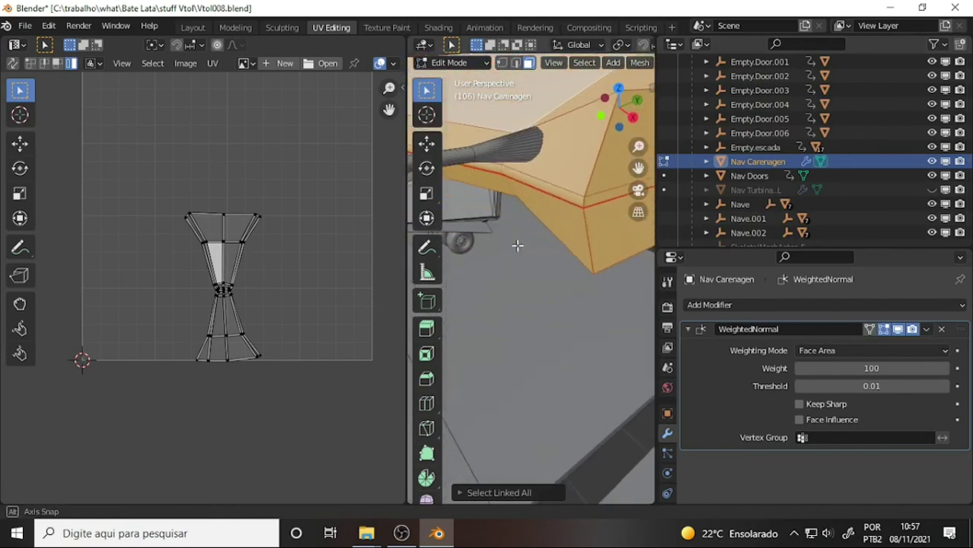
drag(638, 146, 638, 252)
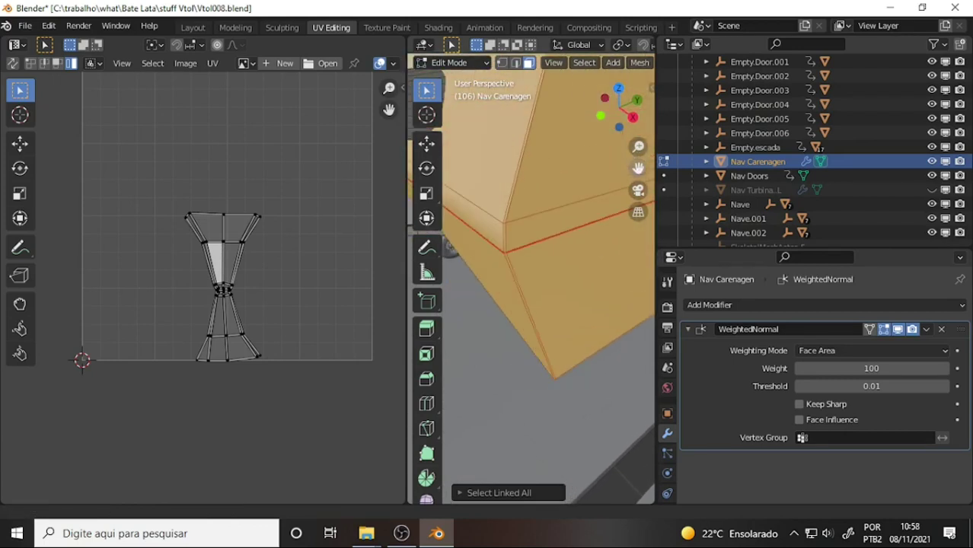
- Mark the short corner edge of the wing as a UV seam and inspect it
key(2)
click(504, 251)
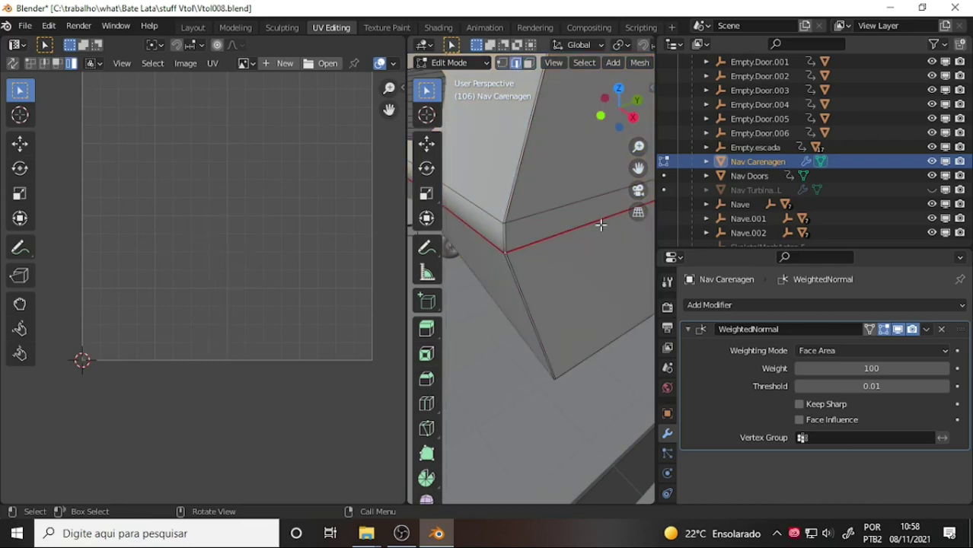
key(ctrl+e)
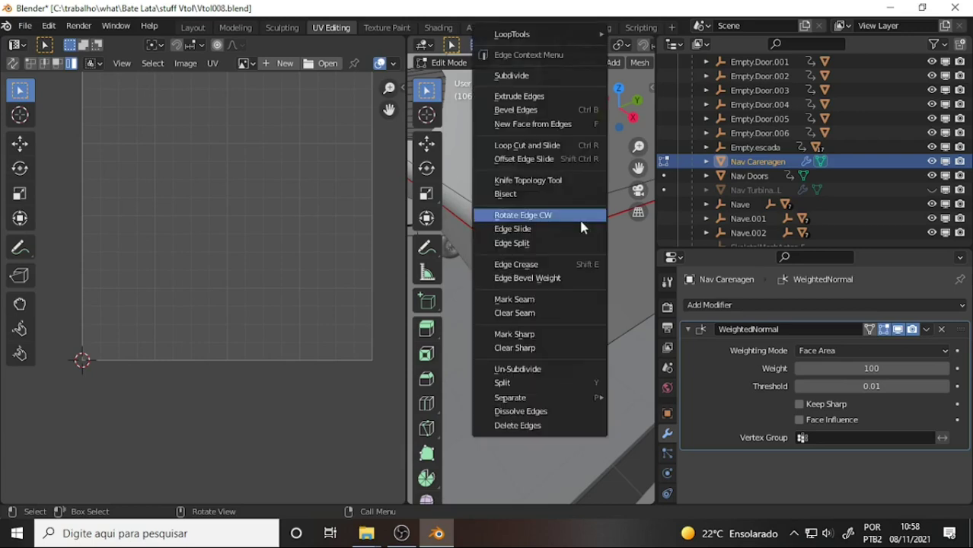
click(549, 310)
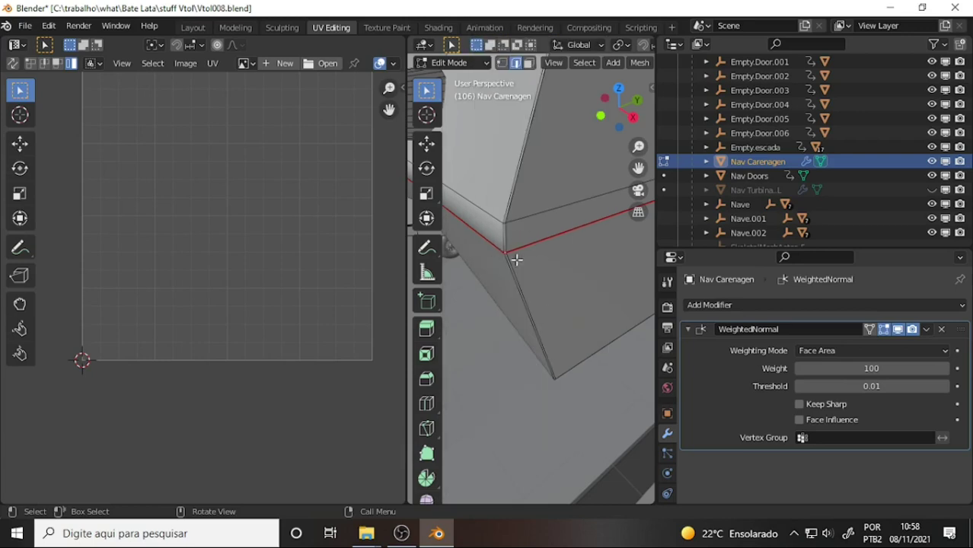
scroll(573, 235, down, 6)
mouse_move(573, 234)
middle_down()
mouse_move(565, 217)
mouse_move(528, 222)
mouse_move(648, 217)
middle_up()
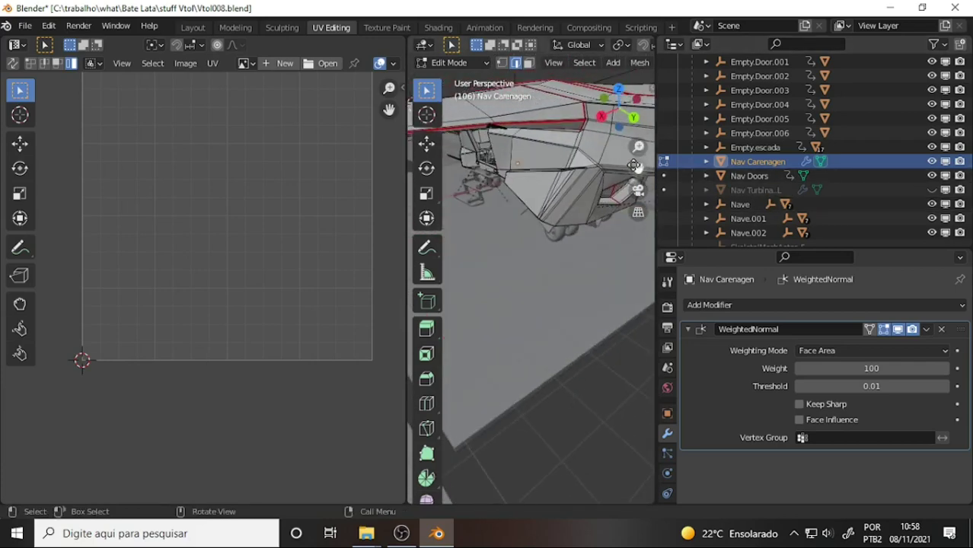
middle_drag(633, 166, 562, 205)
scroll(540, 219, up, 1)
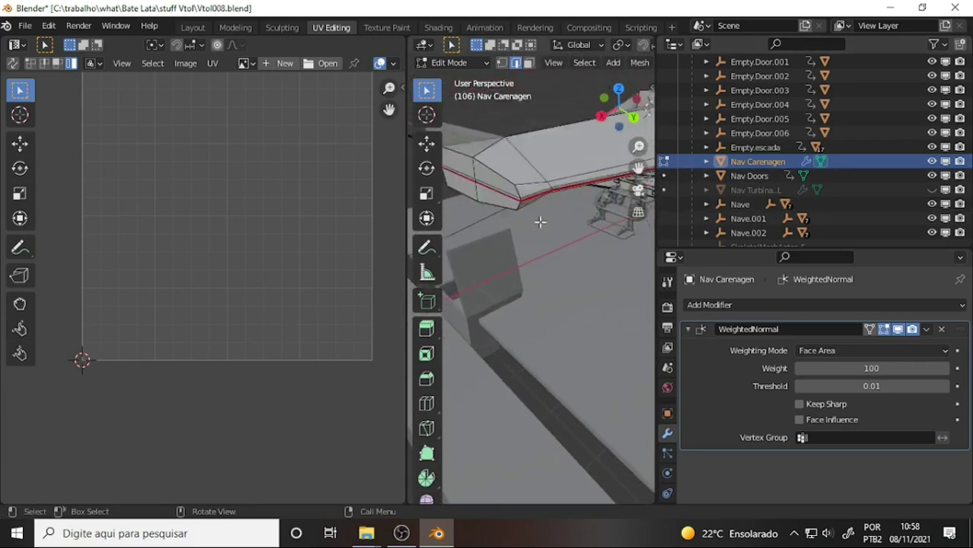
scroll(539, 219, up, 1)
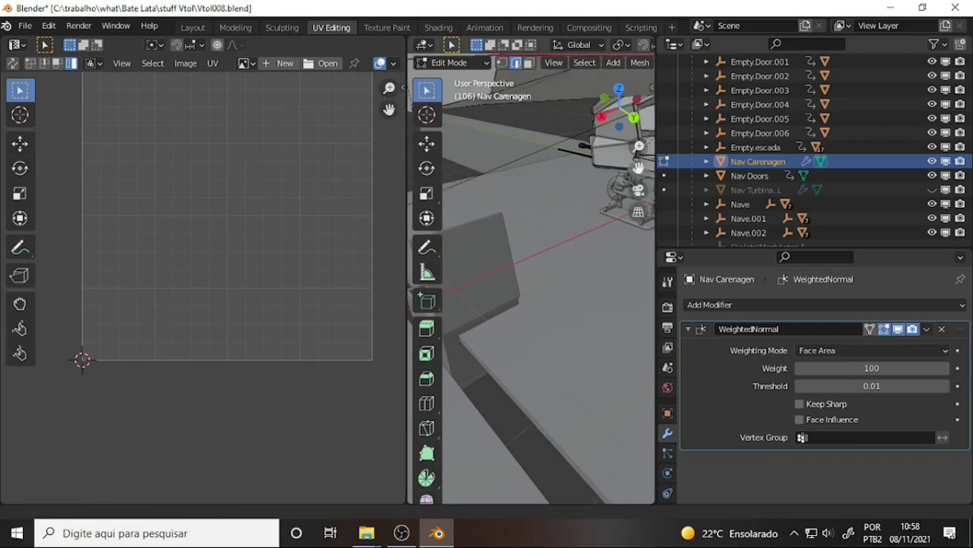
scroll(618, 146, up, 1)
scroll(618, 146, up, 2)
scroll(550, 191, down, 1)
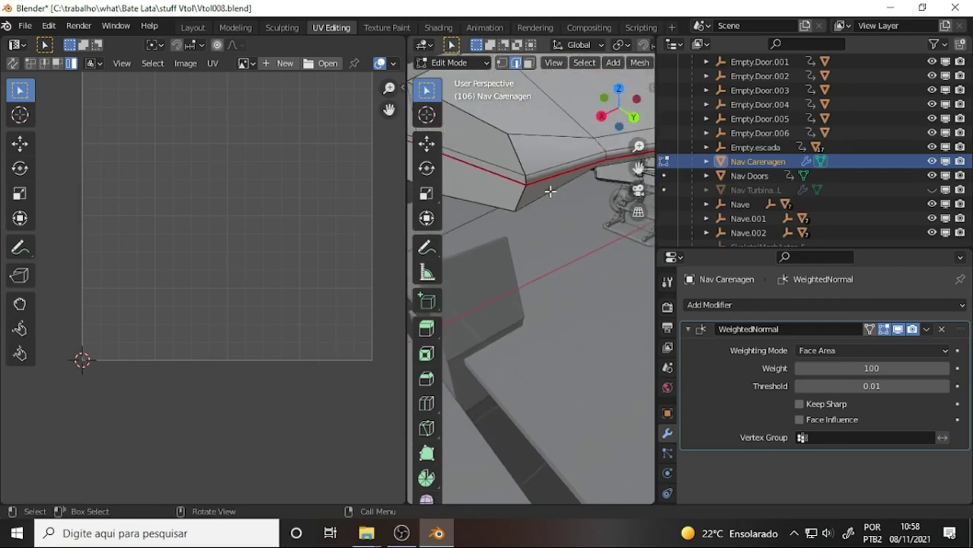
scroll(565, 173, down, 1)
drag(638, 146, 639, 122)
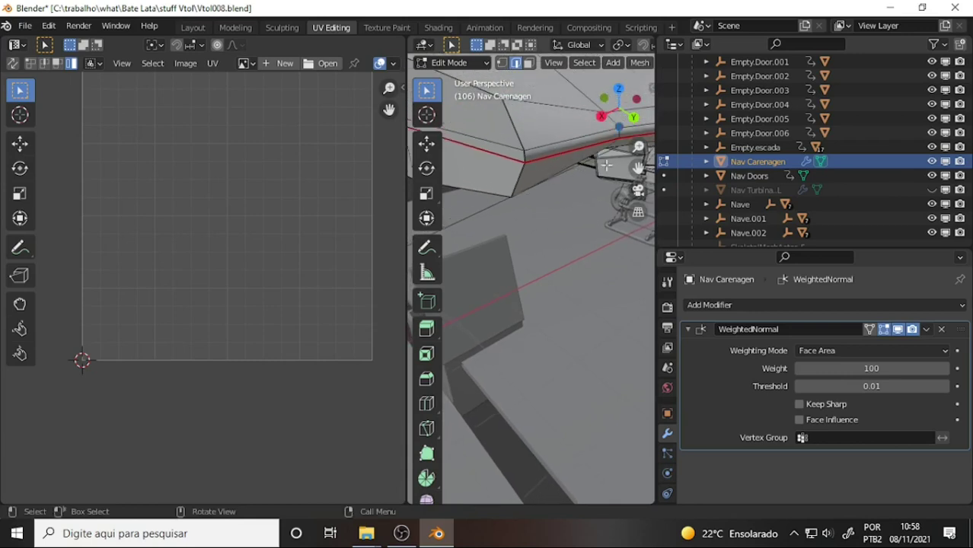
mouse_move(639, 146)
mouse_down()
mouse_move(639, 130)
mouse_move(637, 169)
mouse_move(671, 176)
mouse_move(482, 255)
mouse_up()
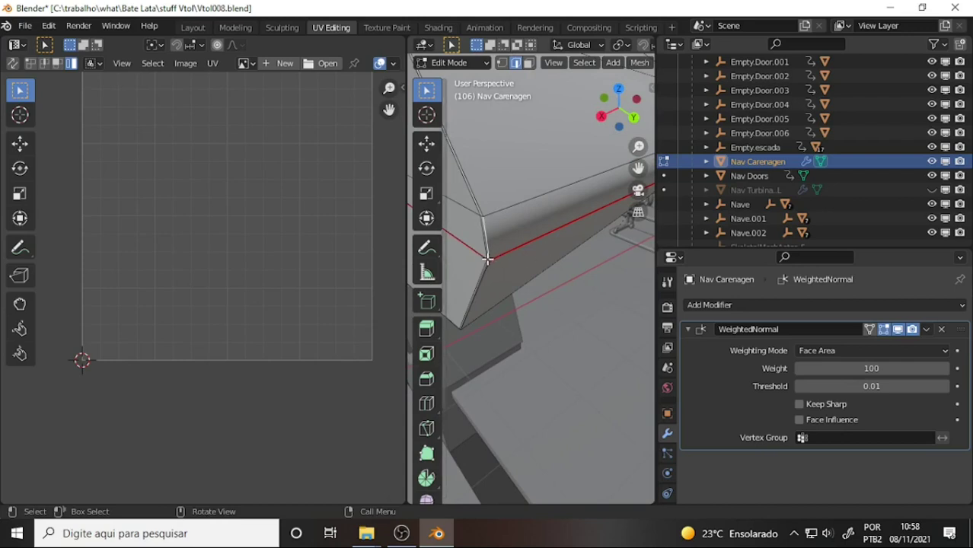
- Mark another selected wing edge as a UV seam
right_click(559, 255)
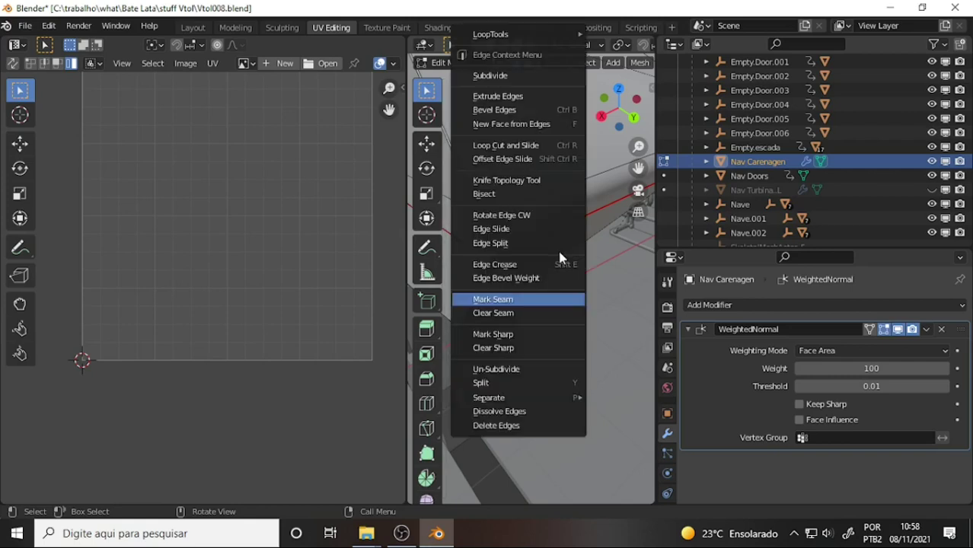
click(581, 307)
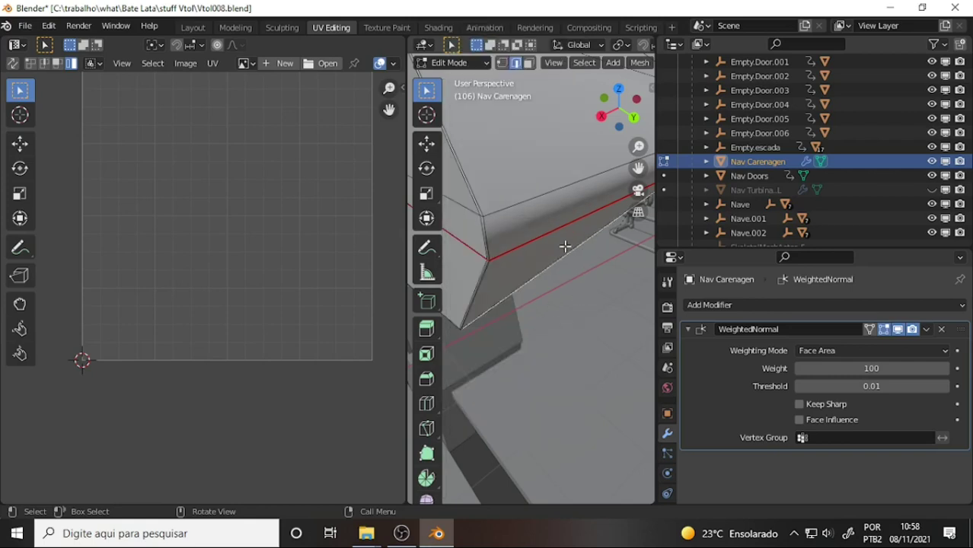
scroll(564, 246, down, 2)
scroll(568, 237, down, 2)
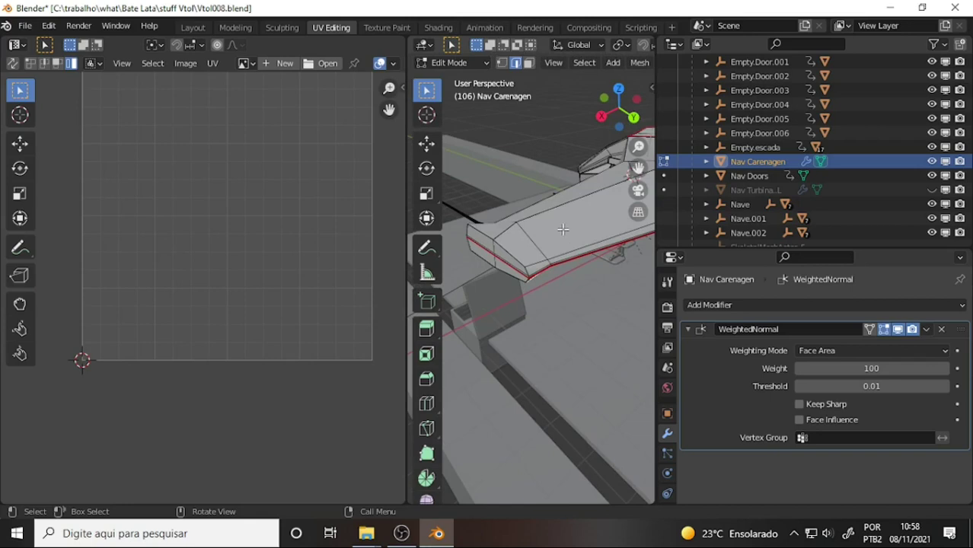
- Select the whole Nav Carenagen mesh and zoom out to see the entire aircraft
key(a)
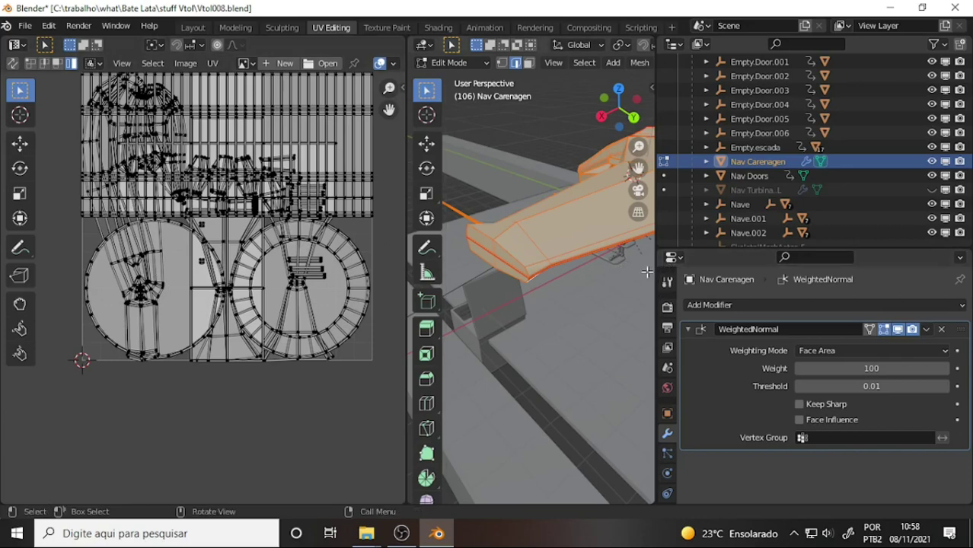
drag(653, 274, 813, 274)
middle_drag(800, 259, 798, 217)
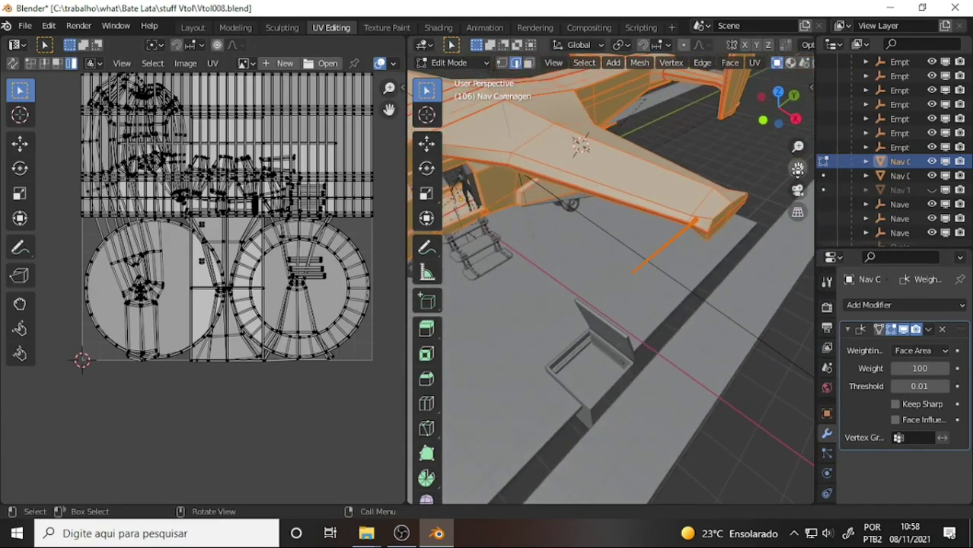
middle_drag(797, 171, 615, 211)
- Select the wing's linked faces in Face mode and inspect them from several angles
key(alt+a)
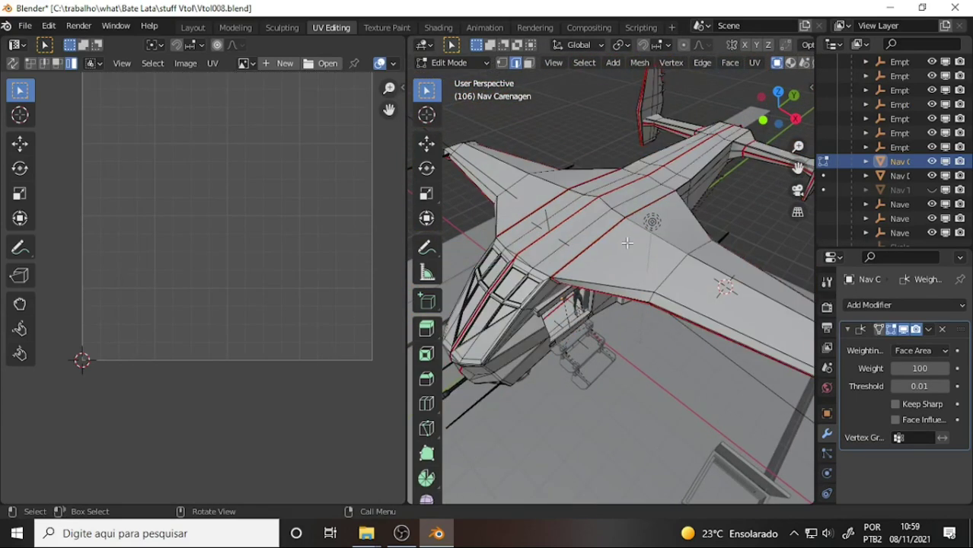
click(528, 63)
click(646, 269)
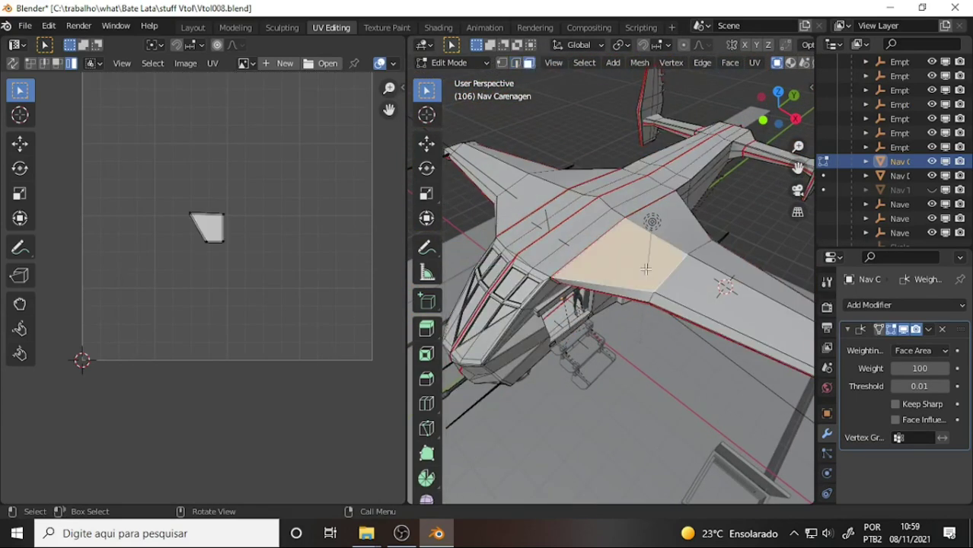
key(ctrl+l)
mouse_move(640, 260)
middle_down()
mouse_move(561, 135)
mouse_move(604, 137)
mouse_move(665, 119)
middle_up()
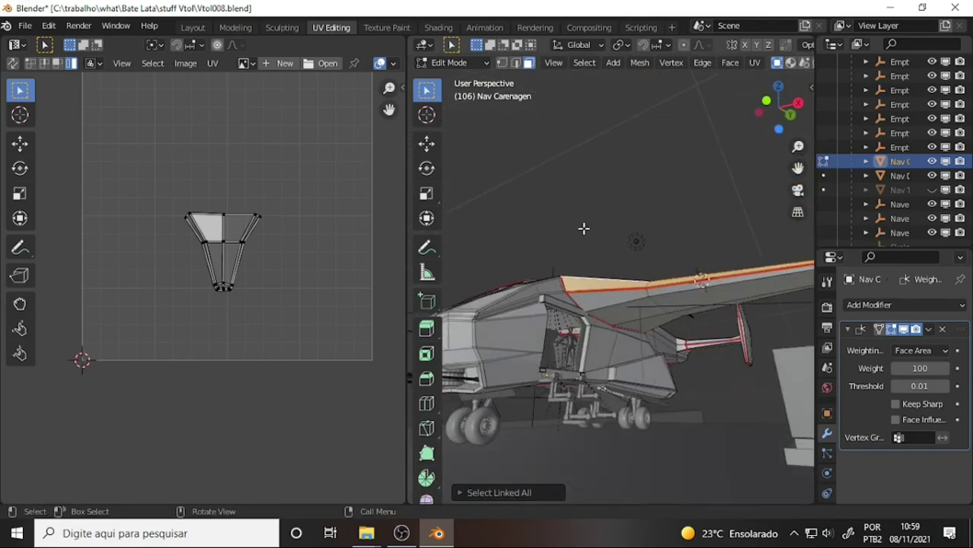
mouse_move(583, 228)
middle_down()
mouse_move(575, 349)
mouse_move(601, 371)
middle_up()
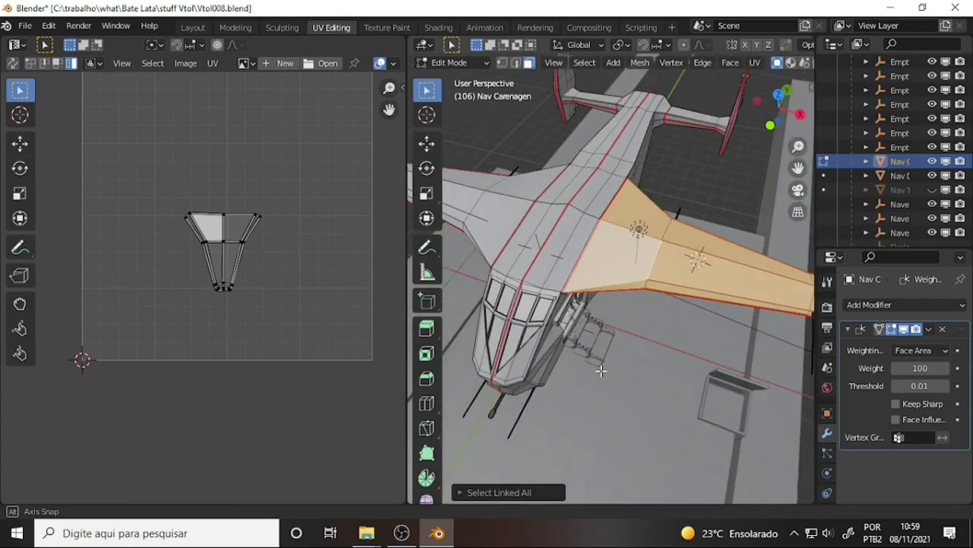
scroll(637, 290, down, 2)
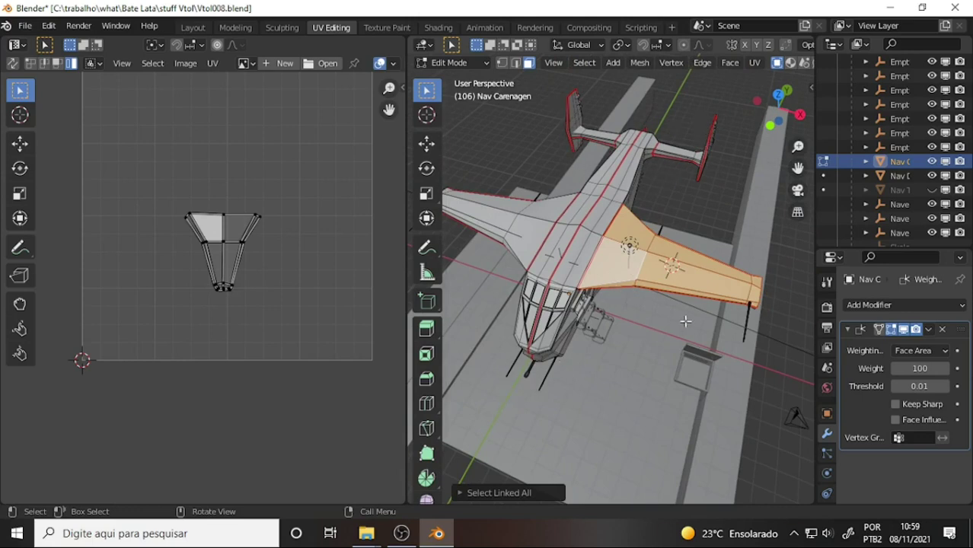
scroll(654, 235, up, 2)
scroll(653, 235, up, 1)
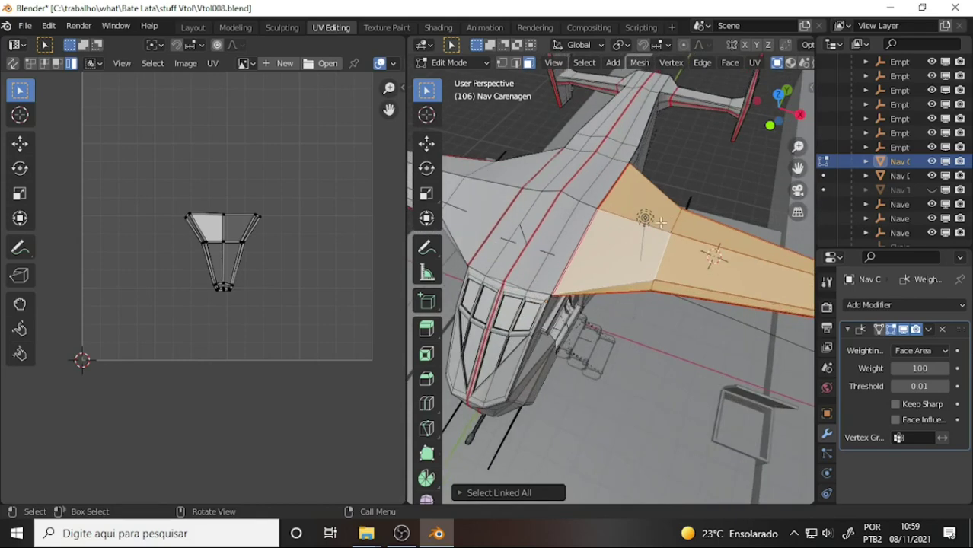
middle_drag(653, 235, 596, 181)
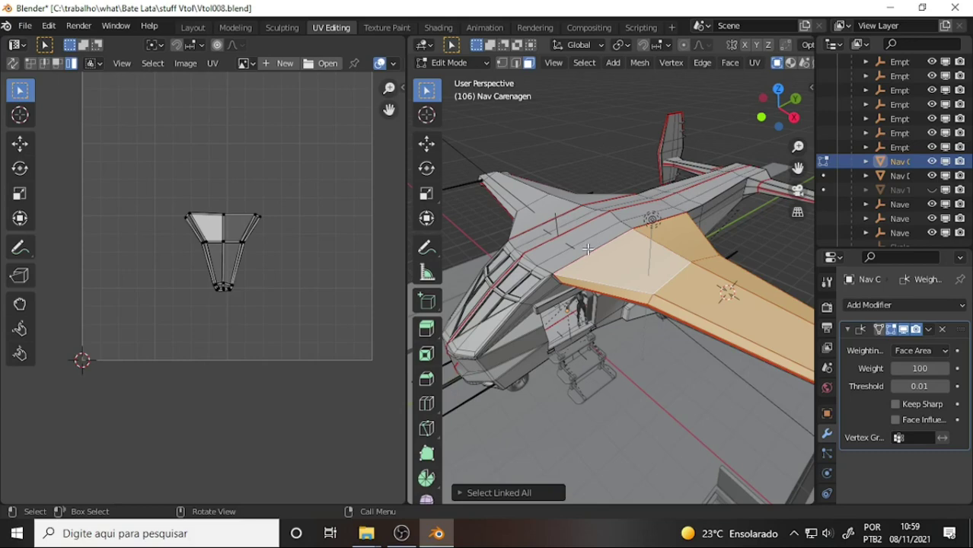
mouse_move(585, 181)
middle_down()
mouse_move(701, 283)
mouse_move(652, 228)
mouse_move(554, 169)
mouse_move(601, 206)
middle_up()
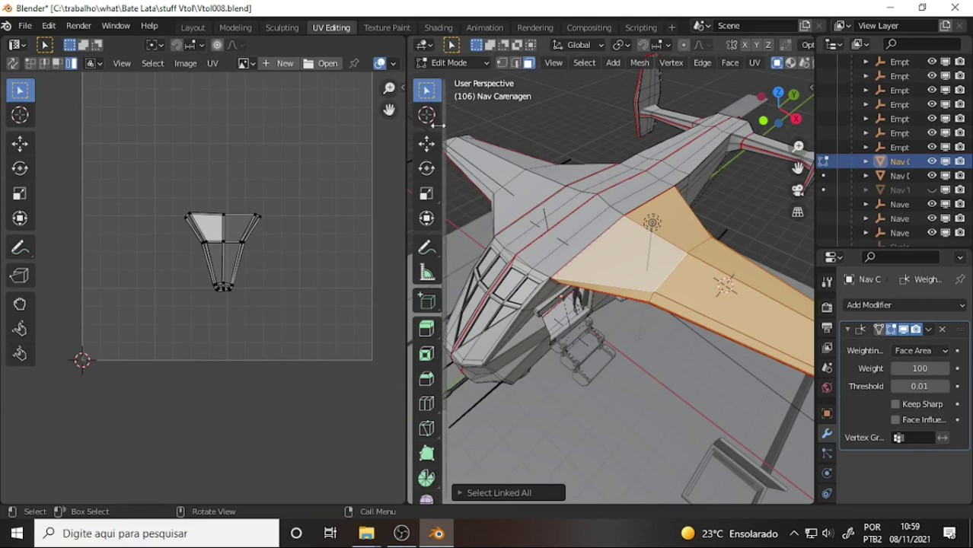
mouse_move(605, 178)
middle_down()
mouse_move(678, 121)
mouse_move(652, 100)
mouse_move(668, 161)
mouse_move(640, 274)
mouse_move(630, 261)
mouse_move(667, 300)
mouse_move(648, 296)
middle_up()
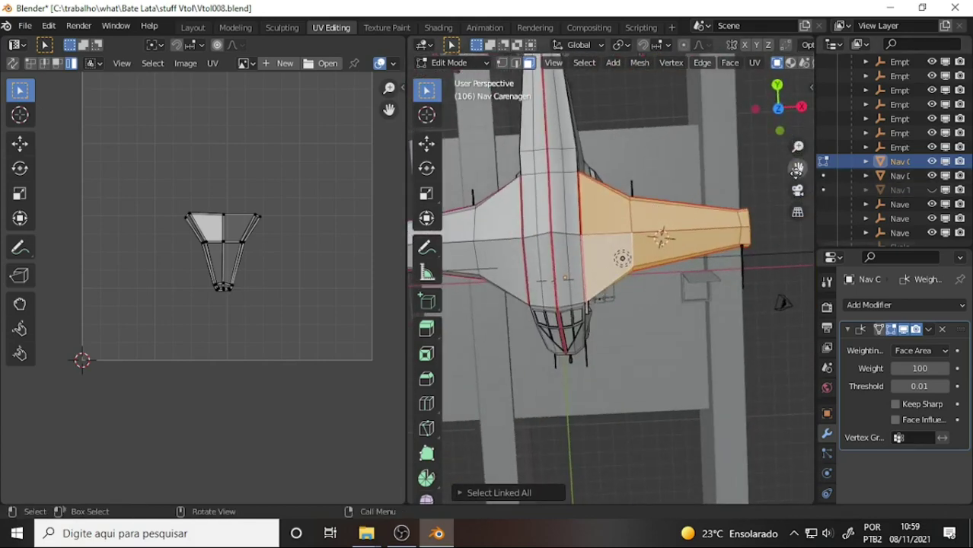
drag(798, 167, 838, 214)
mouse_move(719, 185)
middle_down()
mouse_move(594, 69)
mouse_move(464, 89)
mouse_move(381, 178)
middle_up()
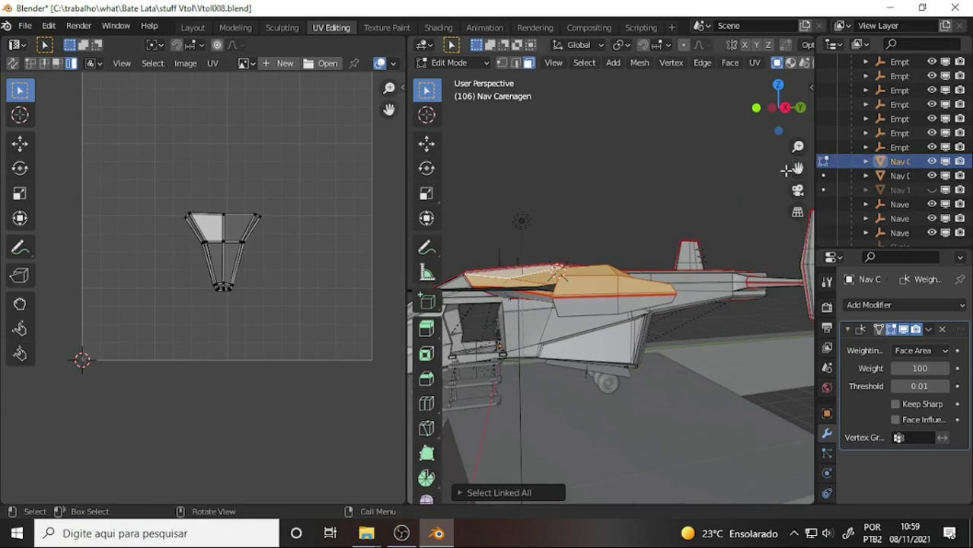
drag(799, 147, 798, 153)
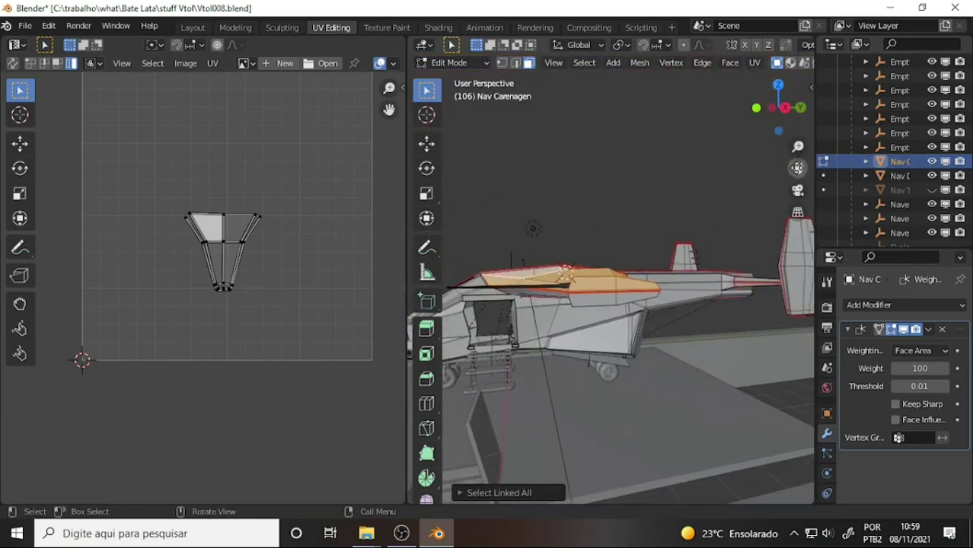
scroll(566, 298, up, 3)
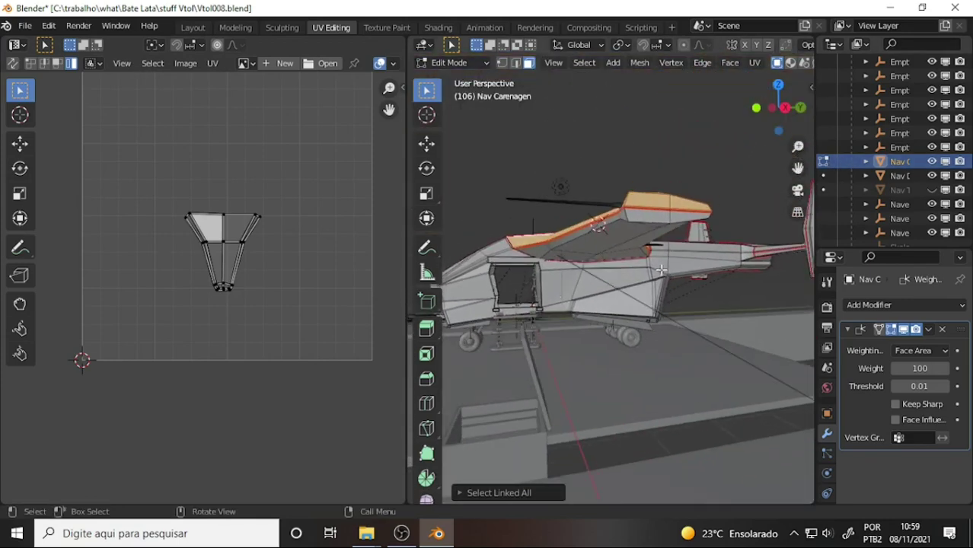
mouse_move(646, 179)
middle_down()
mouse_move(619, 189)
mouse_move(642, 189)
middle_up()
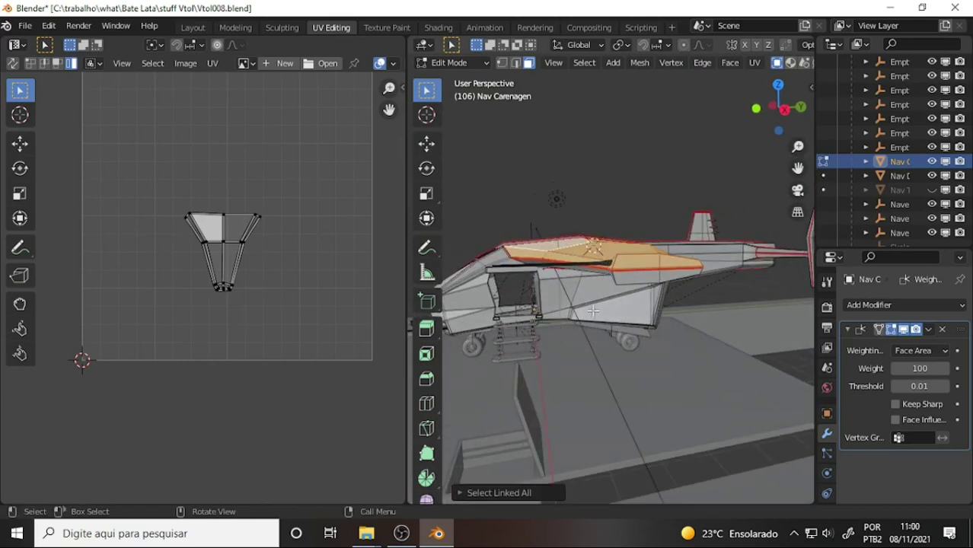
mouse_move(604, 263)
ctrl+middle_down()
mouse_move(603, 274)
mouse_move(595, 269)
ctrl+middle_up()
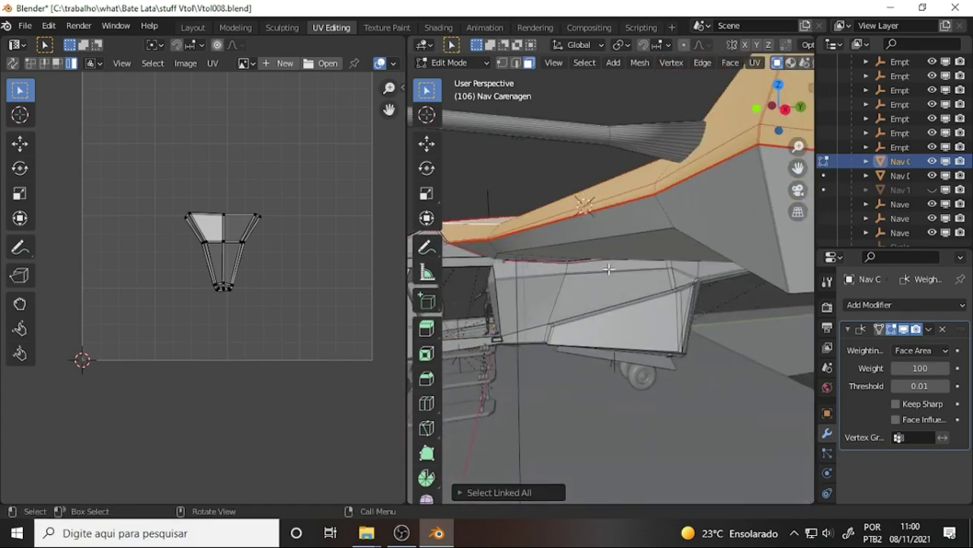
scroll(595, 270, down, 2)
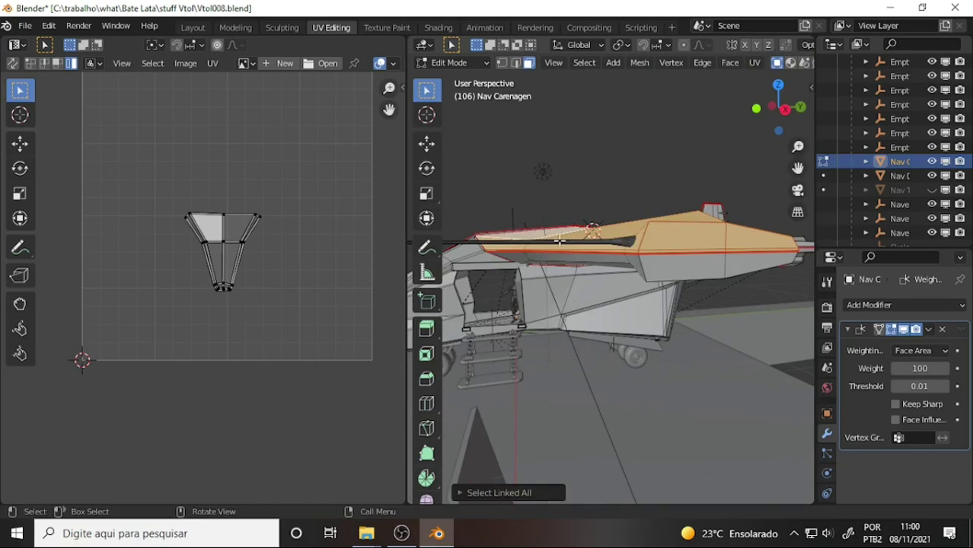
- Select the entire mesh to show all UV islands and orbit around the aircraft
key(a)
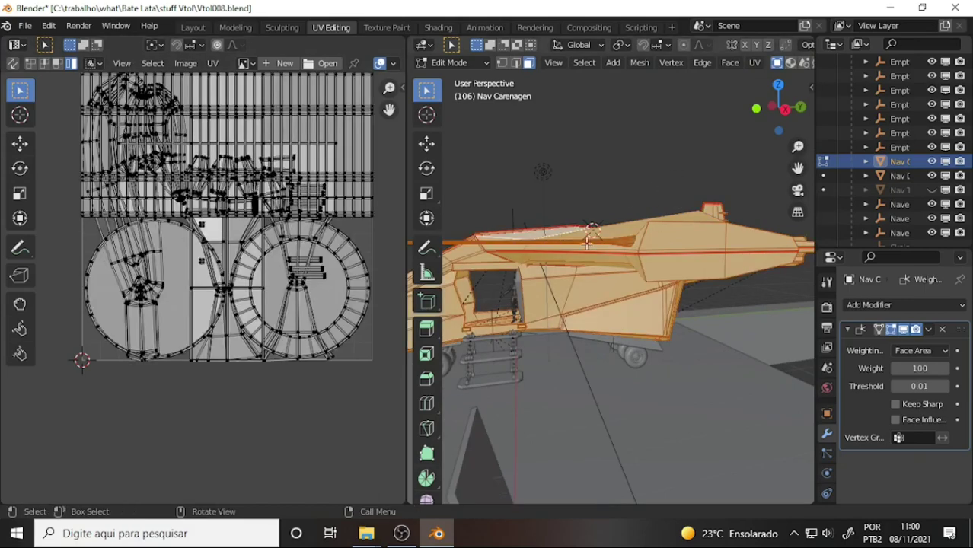
mouse_move(584, 243)
middle_down()
mouse_move(709, 236)
mouse_move(698, 253)
middle_up()
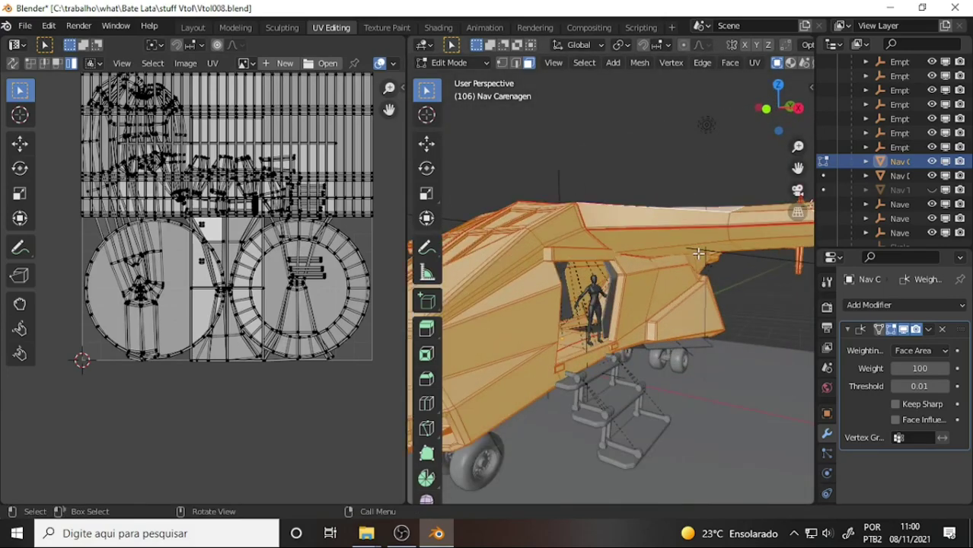
click(403, 534)
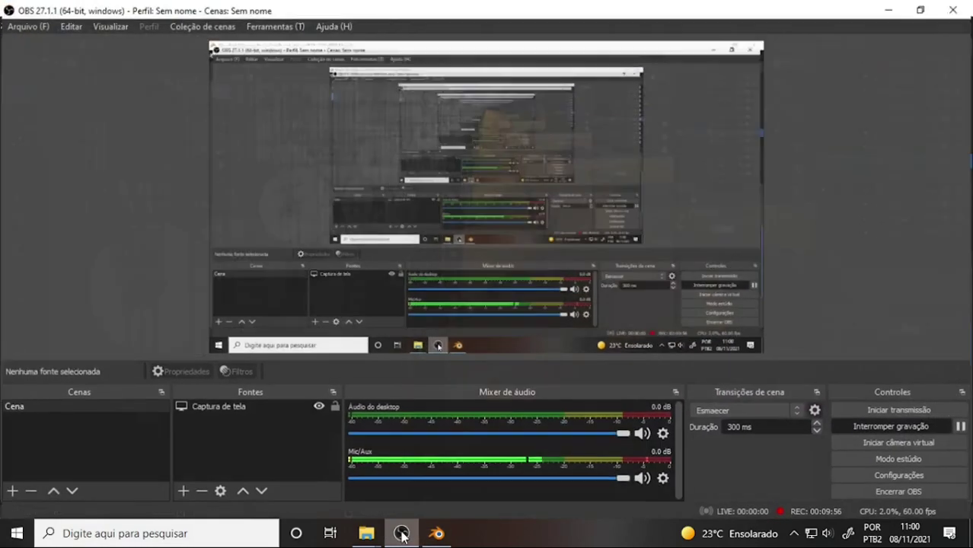
click(403, 534)
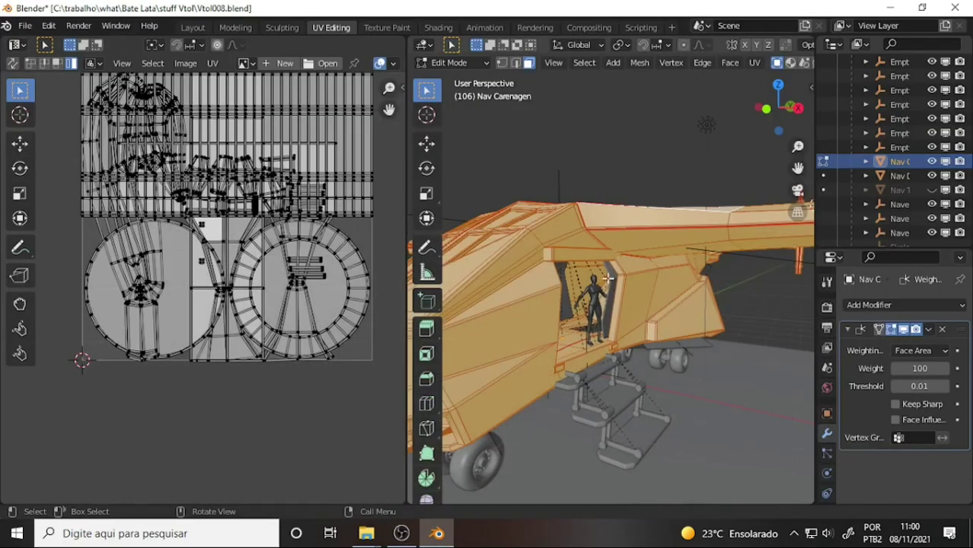
scroll(614, 298, down, 3)
scroll(678, 276, down, 2)
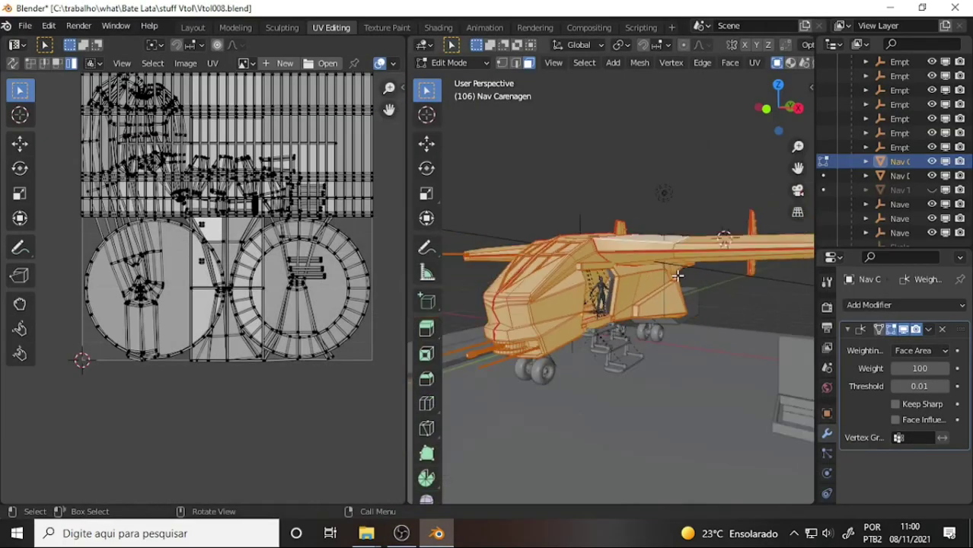
scroll(678, 276, up, 1)
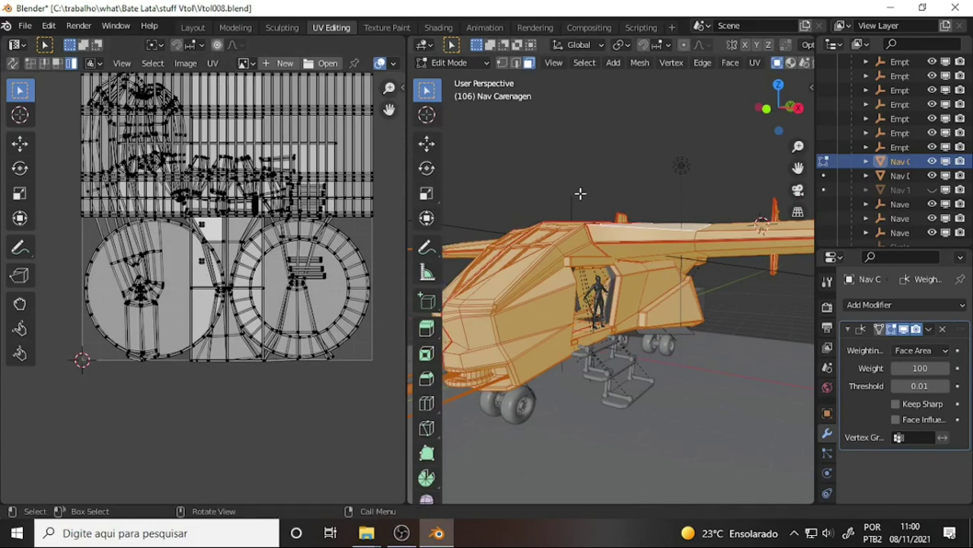
mouse_move(581, 194)
middle_down()
mouse_move(570, 188)
mouse_move(583, 194)
middle_up()
scroll(583, 194, up, 2)
scroll(578, 186, up, 3)
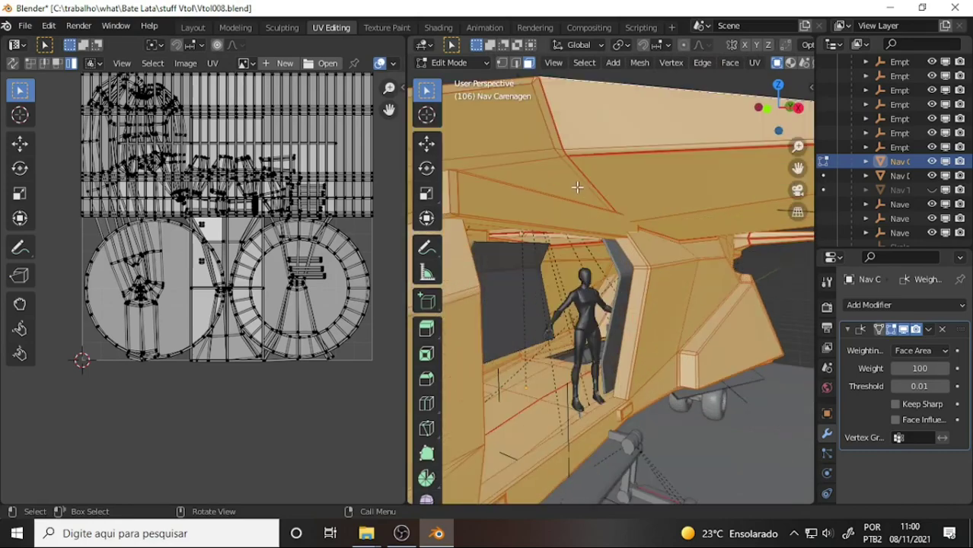
scroll(576, 186, down, 2)
mouse_move(575, 185)
middle_down()
mouse_move(606, 165)
mouse_move(635, 171)
mouse_move(529, 220)
mouse_move(602, 283)
middle_up()
scroll(565, 217, down, 4)
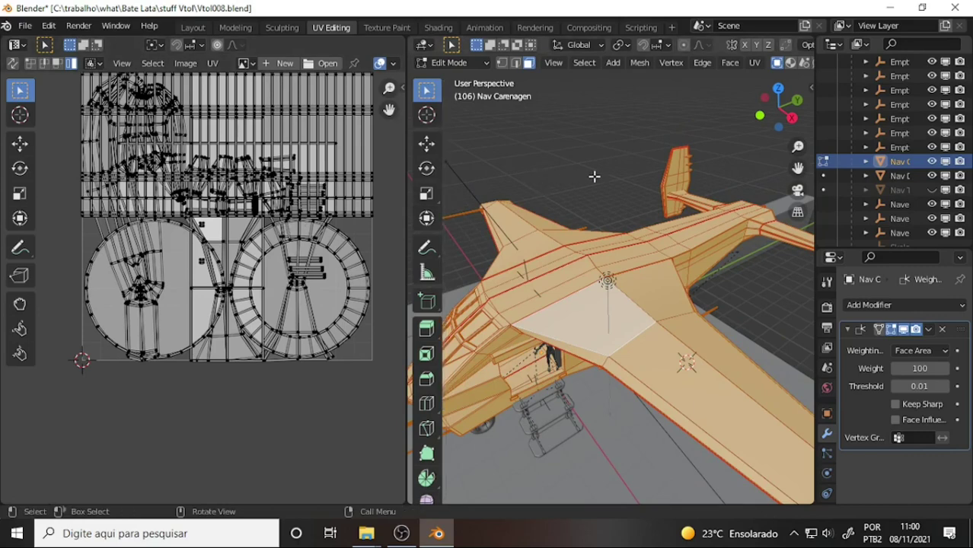
scroll(593, 175, up, 5)
scroll(592, 177, down, 5)
- Open Vtol011.blend, answering the unsaved-changes prompt first
click(18, 27)
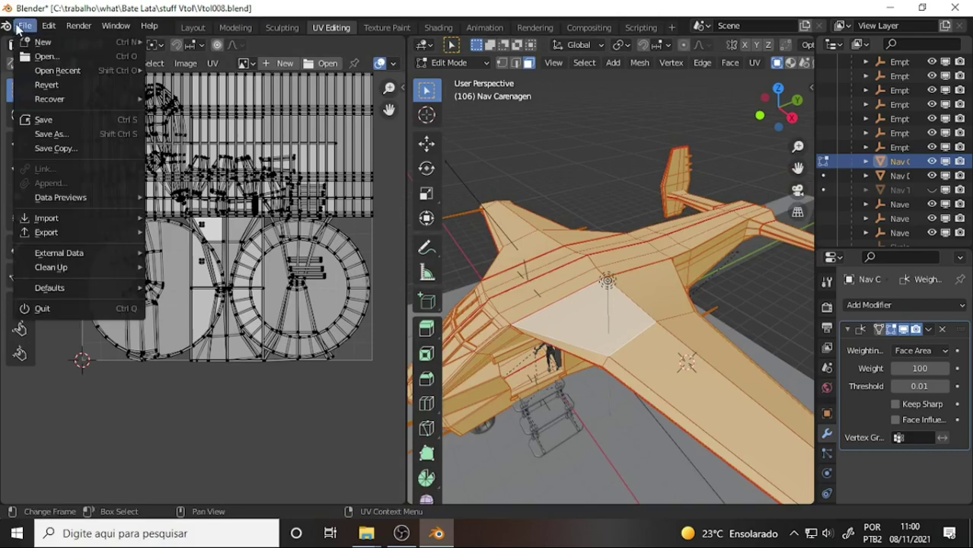
mouse_move(58, 70)
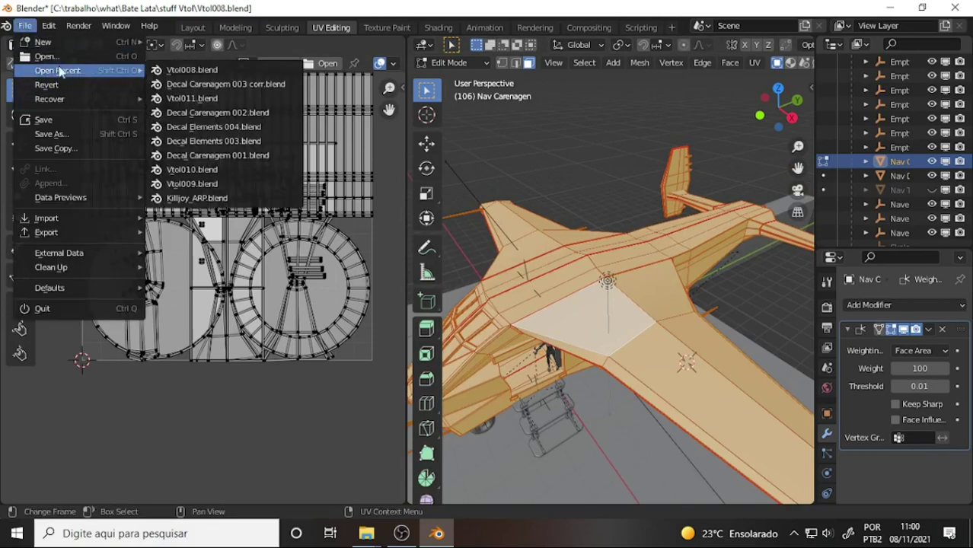
click(46, 56)
click(517, 294)
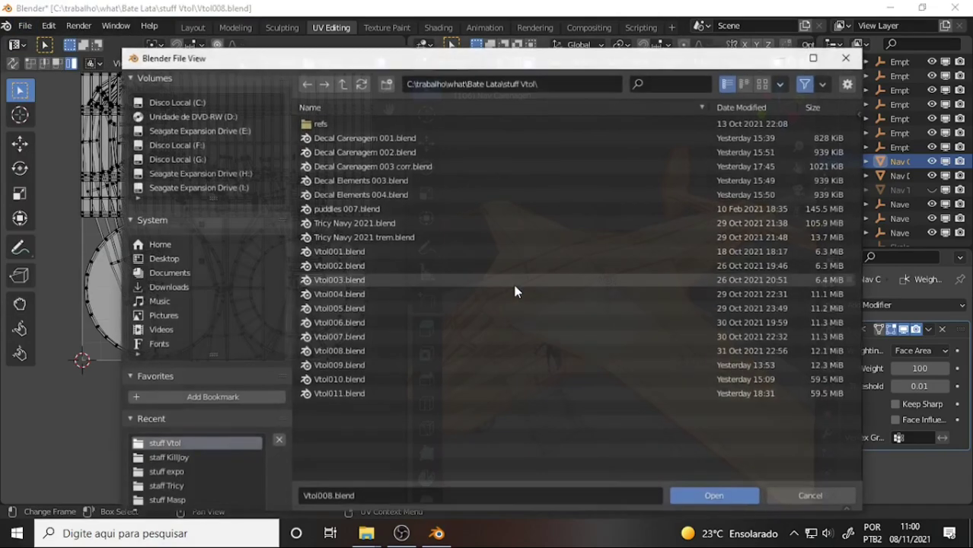
click(338, 394)
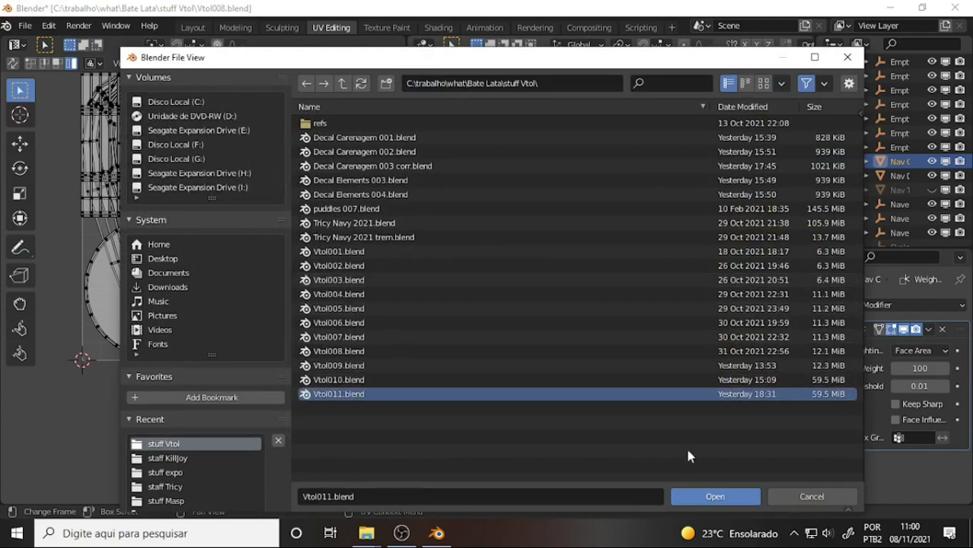
click(716, 498)
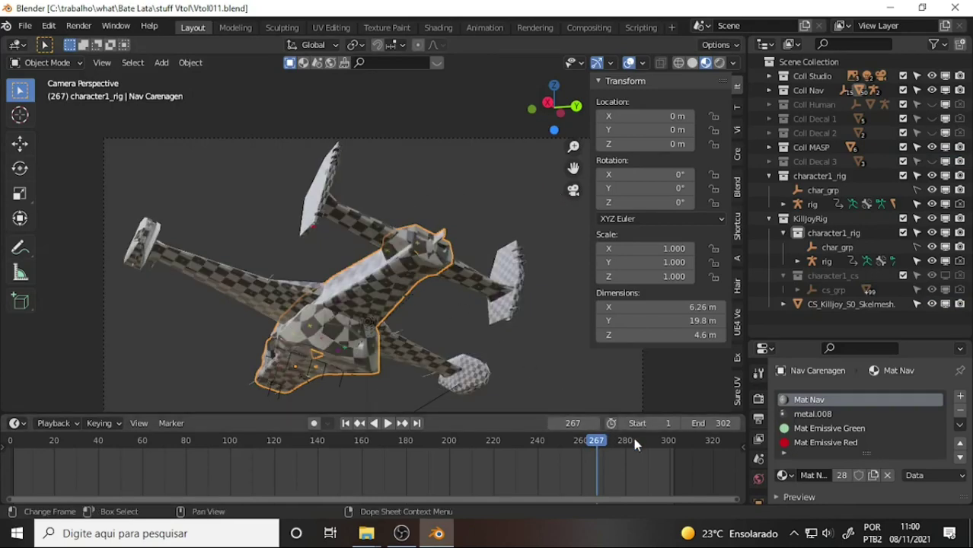
- Play the landing animation in reverse, scrub it, and pause at frame 165
key(shift+ctrl+space)
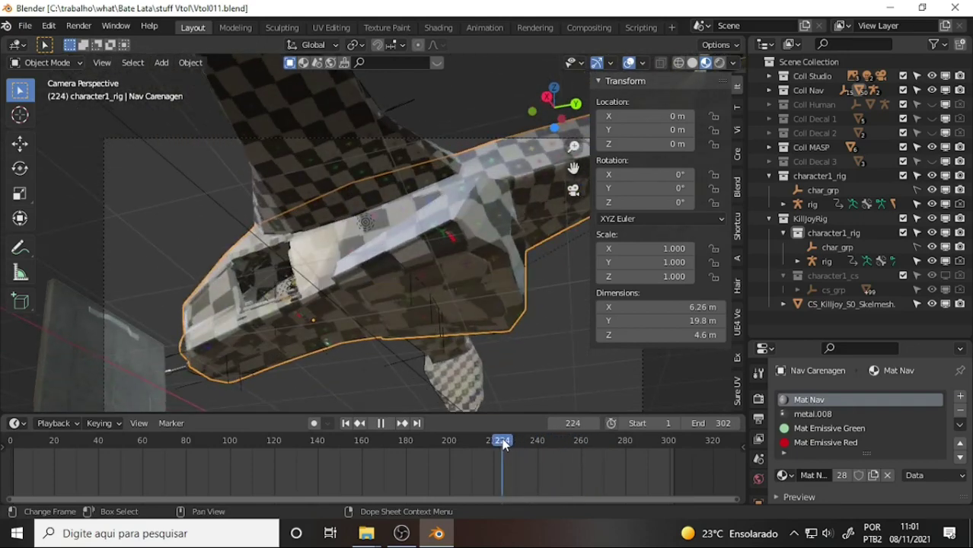
key(space)
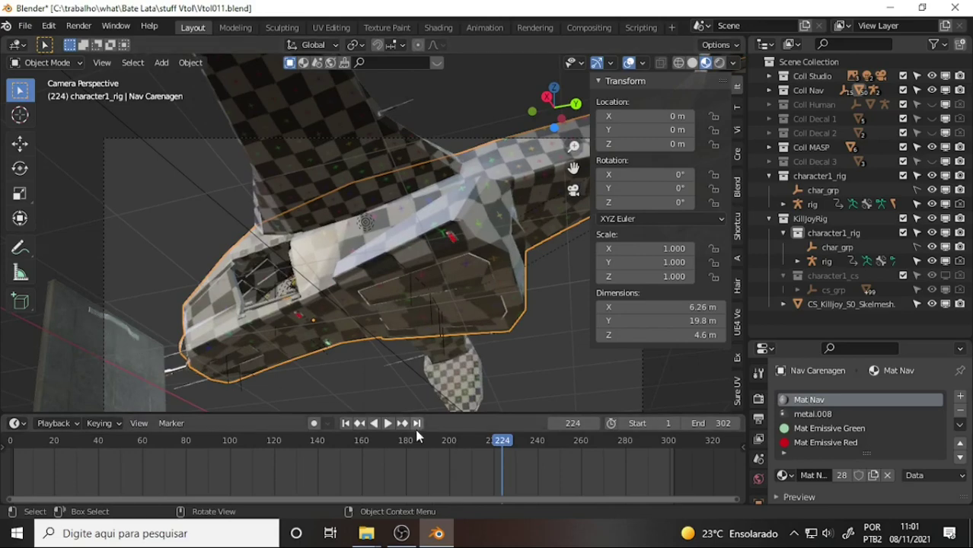
key(shift+ctrl+space)
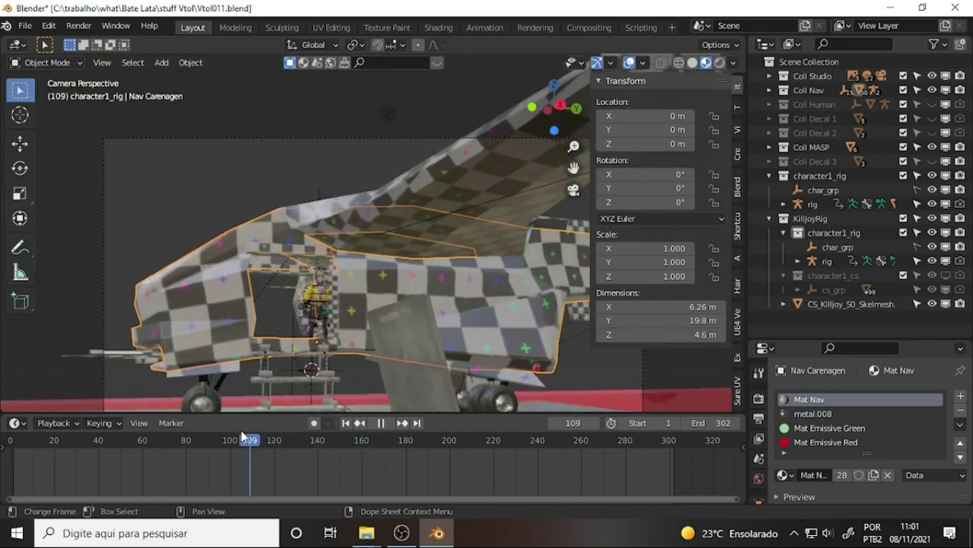
drag(219, 443, 270, 447)
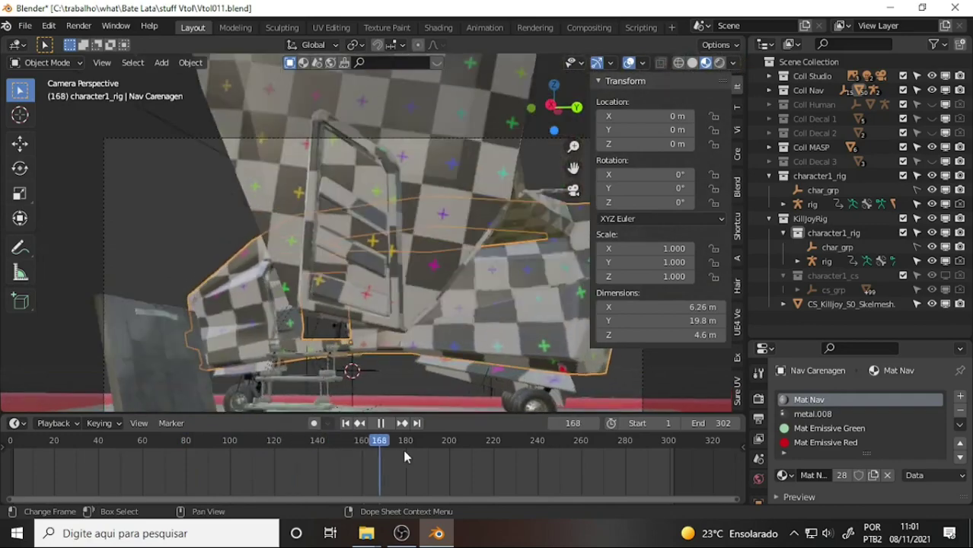
mouse_move(269, 448)
mouse_down()
mouse_move(438, 455)
mouse_move(258, 445)
mouse_move(32, 406)
mouse_up()
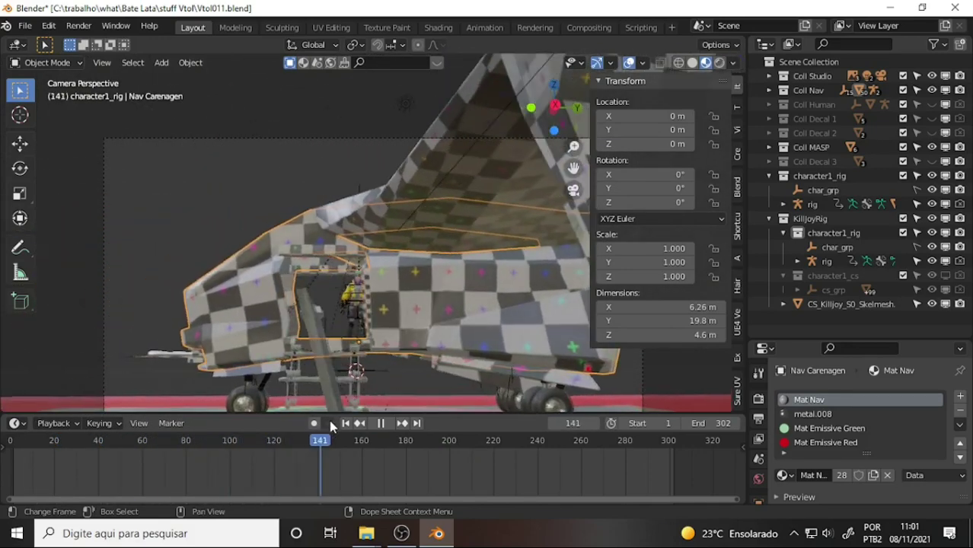
click(380, 424)
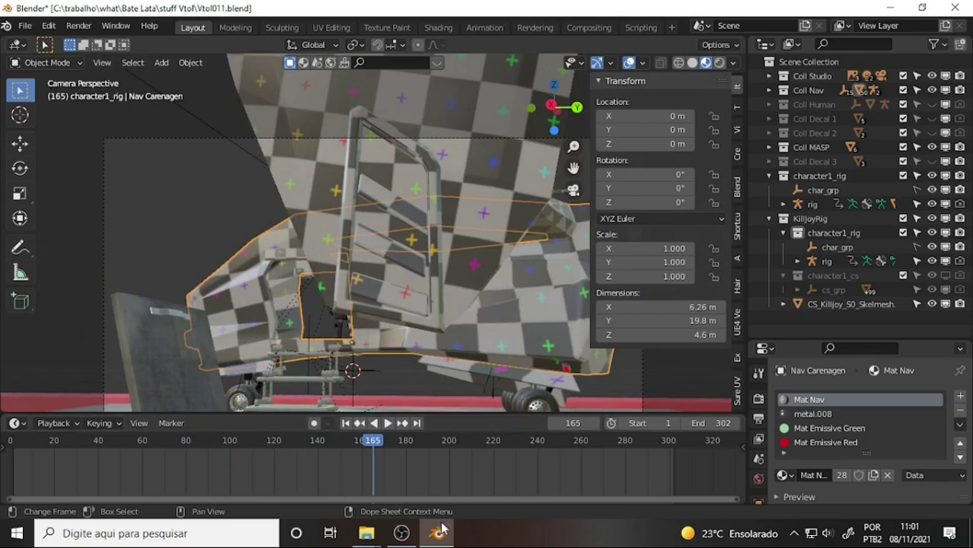
click(402, 536)
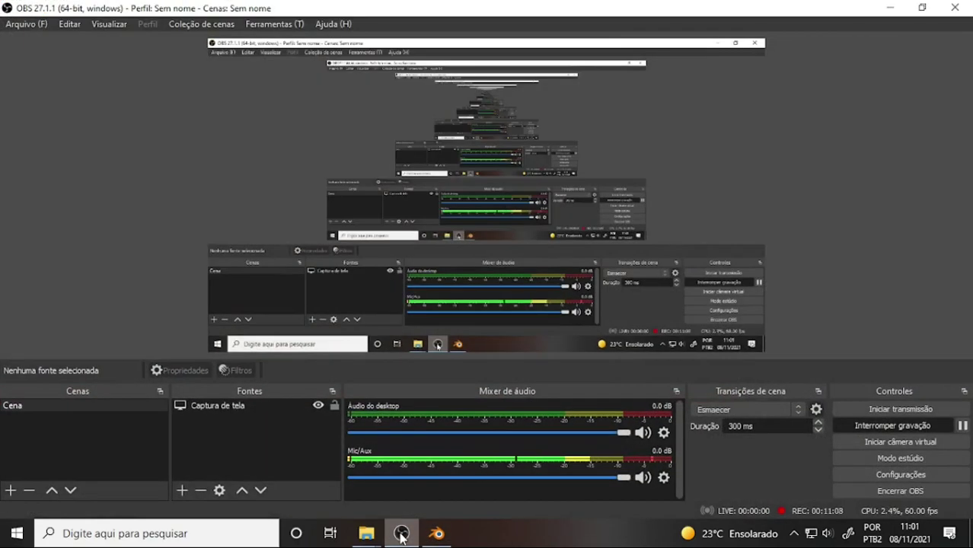
click(402, 536)
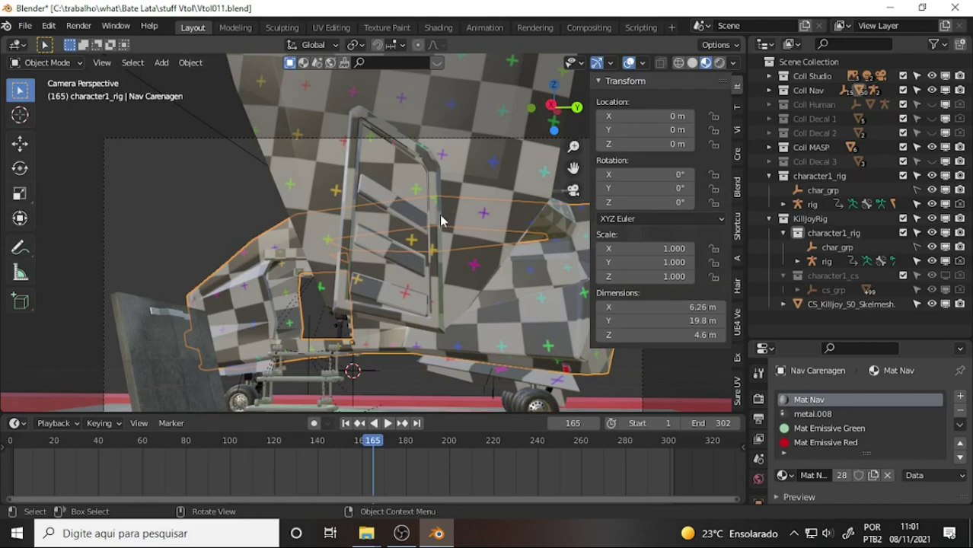
- Orbit out of the camera view to inspect the checkered hull and tail fin
middle_drag(420, 207, 491, 212)
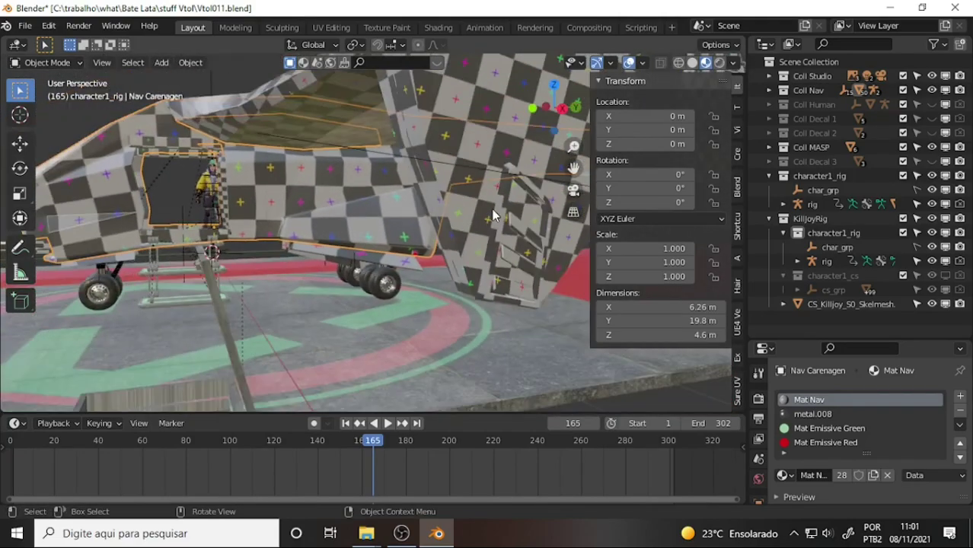
middle_drag(522, 247, 463, 246)
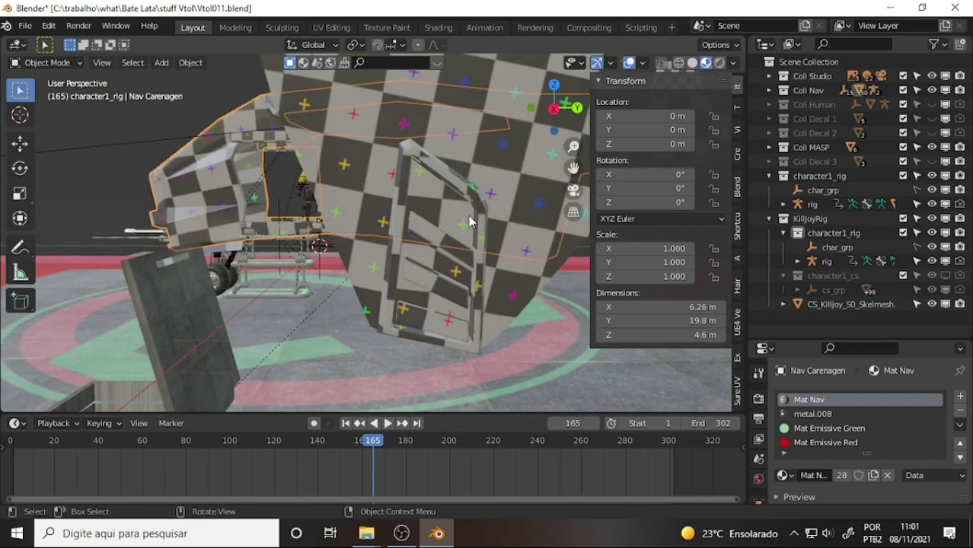
mouse_move(502, 243)
middle_down()
mouse_move(534, 259)
mouse_move(501, 239)
middle_up()
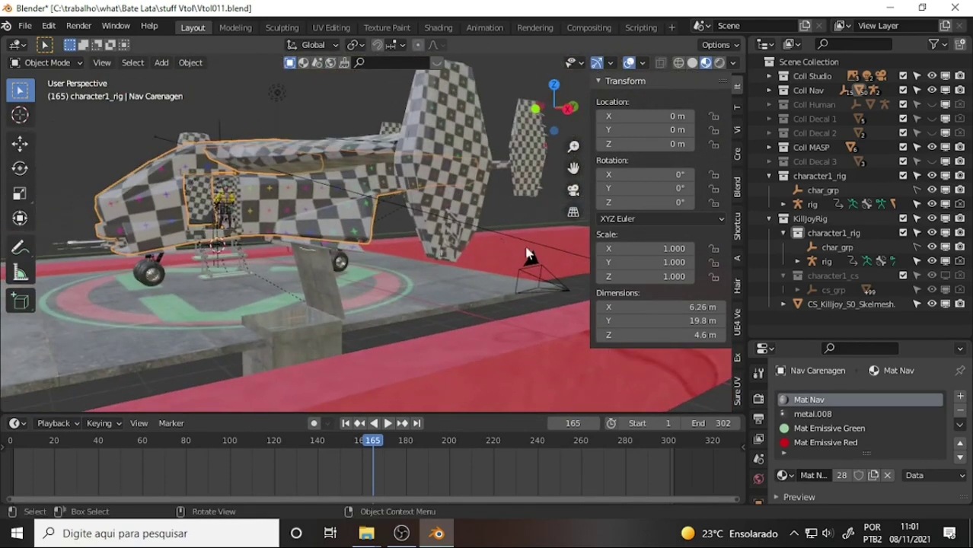
- Hide Coll Human, show Coll Decal 1, and inspect the decals near the tail
click(933, 105)
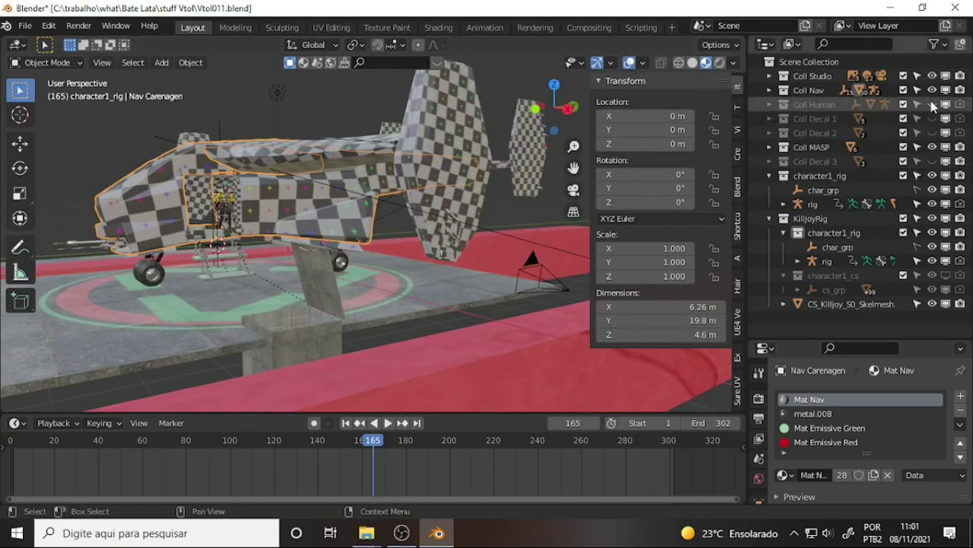
click(932, 118)
scroll(383, 223, up, 2)
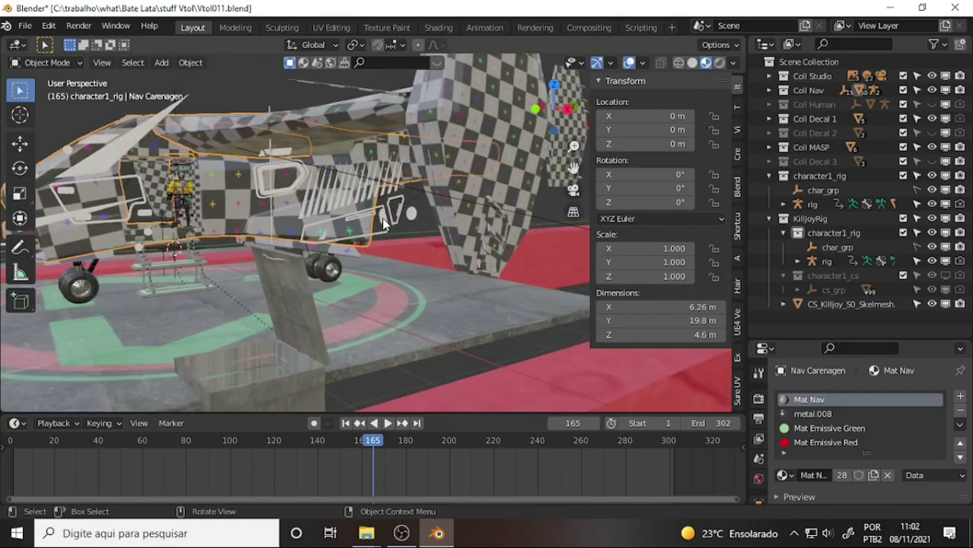
mouse_move(383, 223)
middle_down()
mouse_move(449, 205)
mouse_move(378, 249)
mouse_move(351, 290)
mouse_move(332, 250)
mouse_move(356, 224)
mouse_move(308, 177)
mouse_move(245, 166)
mouse_move(143, 173)
mouse_move(341, 173)
mouse_move(319, 193)
mouse_move(419, 195)
middle_up()
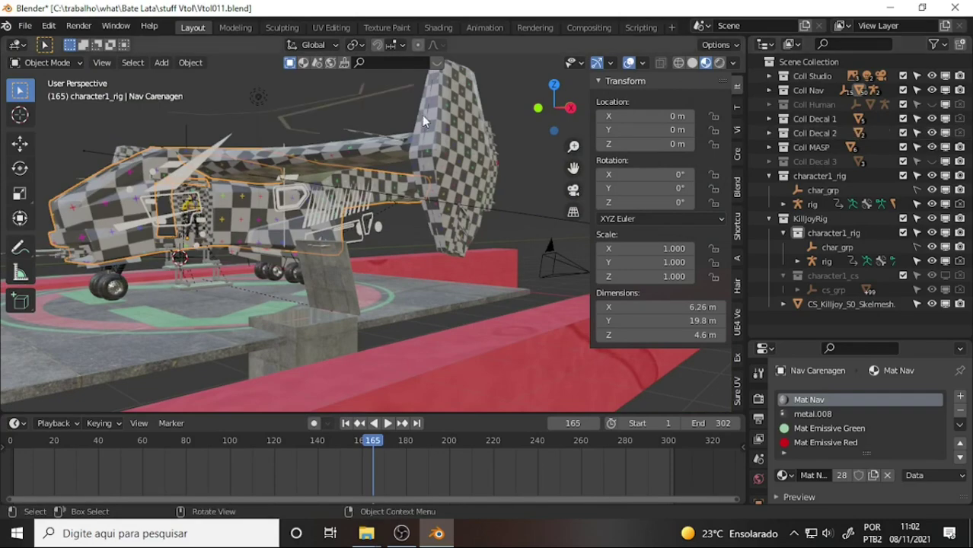
mouse_move(422, 115)
middle_down()
mouse_move(380, 150)
mouse_move(428, 281)
mouse_move(347, 217)
middle_up()
scroll(380, 150, up, 4)
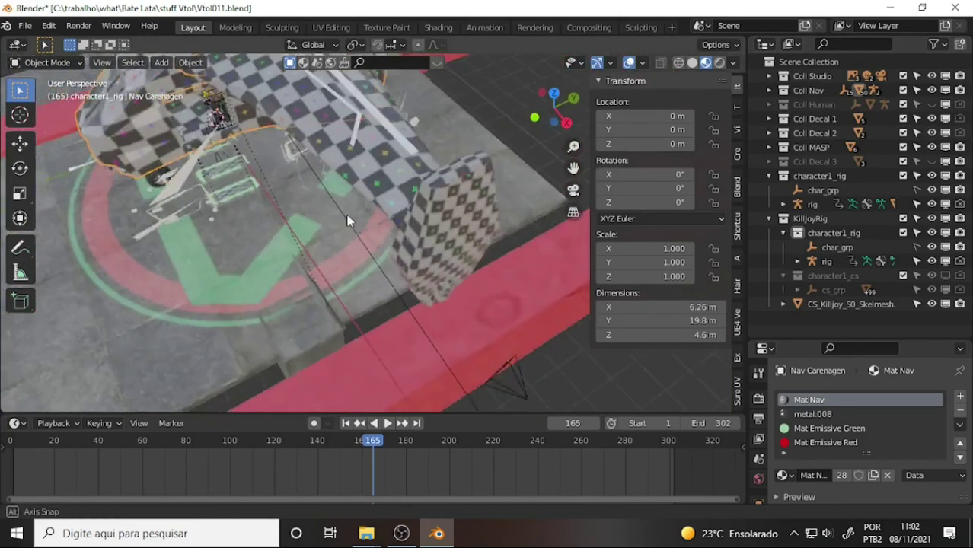
scroll(347, 217, down, 4)
- Show Coll Decal 3 and orbit closer to check its decal shapes
click(932, 162)
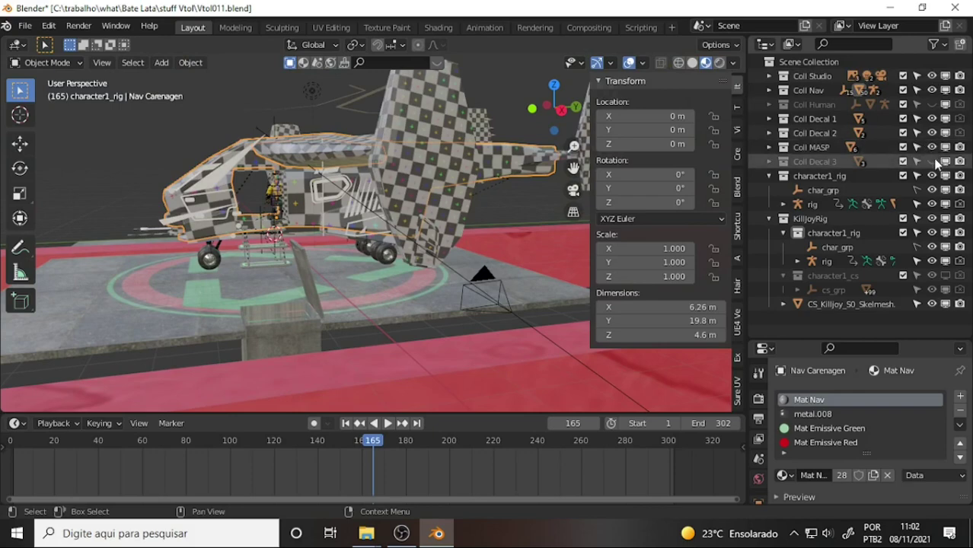
middle_drag(441, 175, 419, 154)
scroll(422, 166, down, 3)
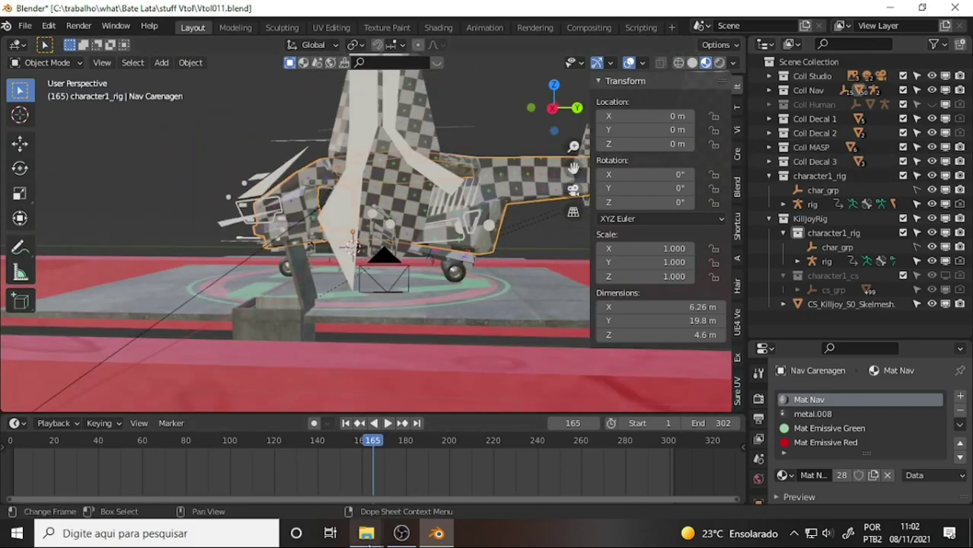
- Browse File Explorer to Bate Lata > stuff Vtol > refs and open the Razeref 011 image
mouse_move(366, 534)
click(428, 466)
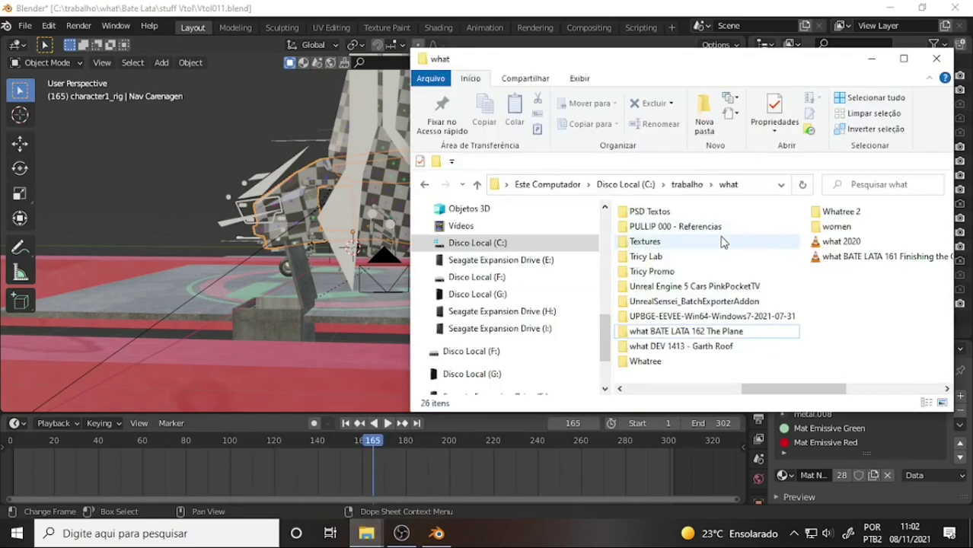
scroll(689, 259, up, 2)
double_click(660, 227)
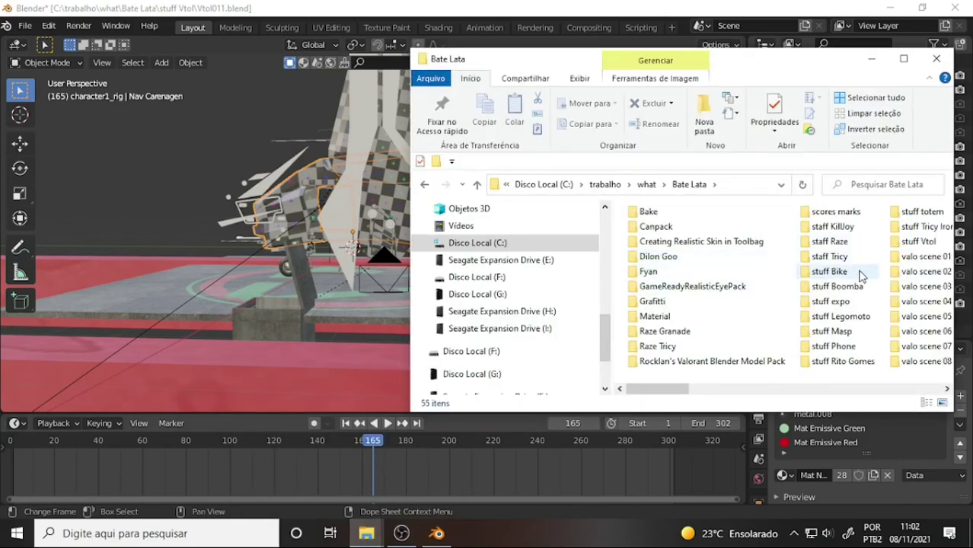
scroll(862, 276, down, 2)
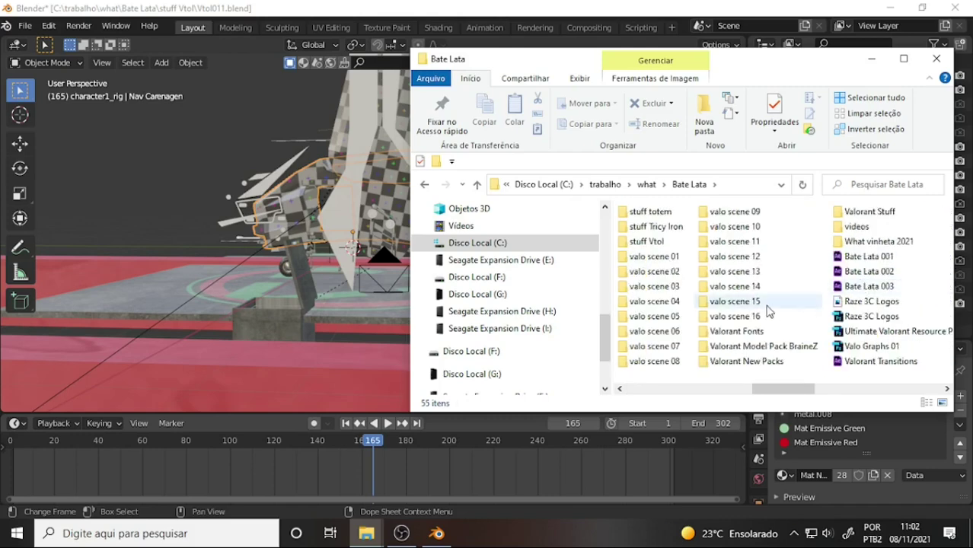
double_click(651, 242)
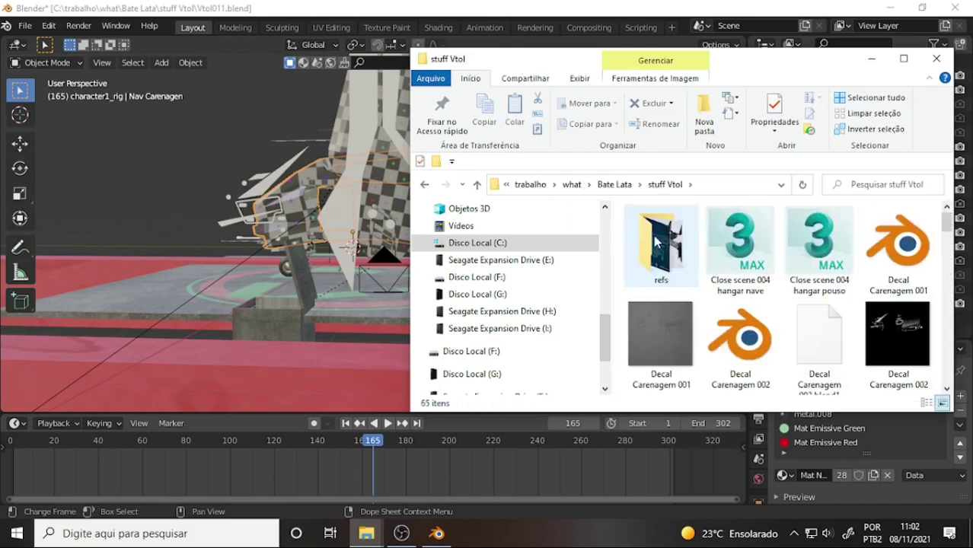
double_click(660, 244)
scroll(808, 247, down, 2)
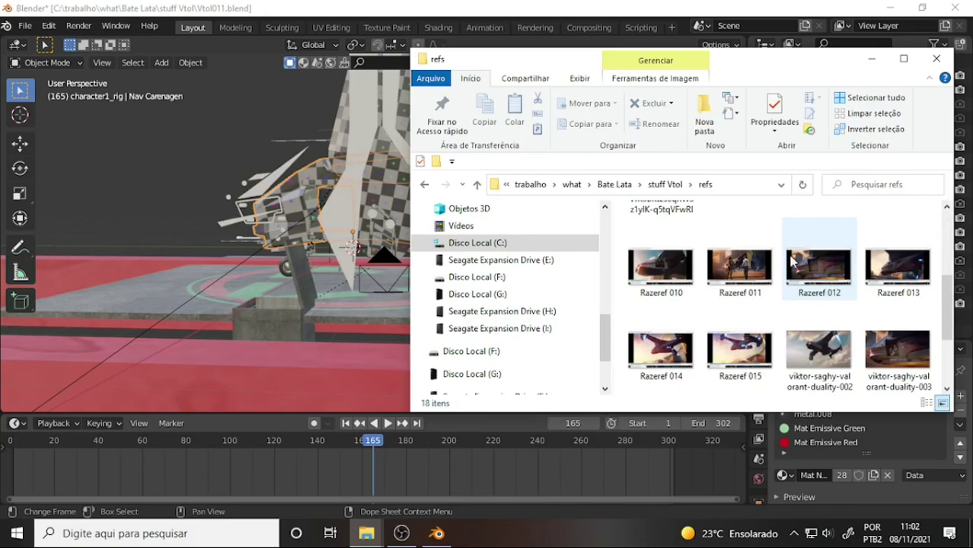
click(770, 277)
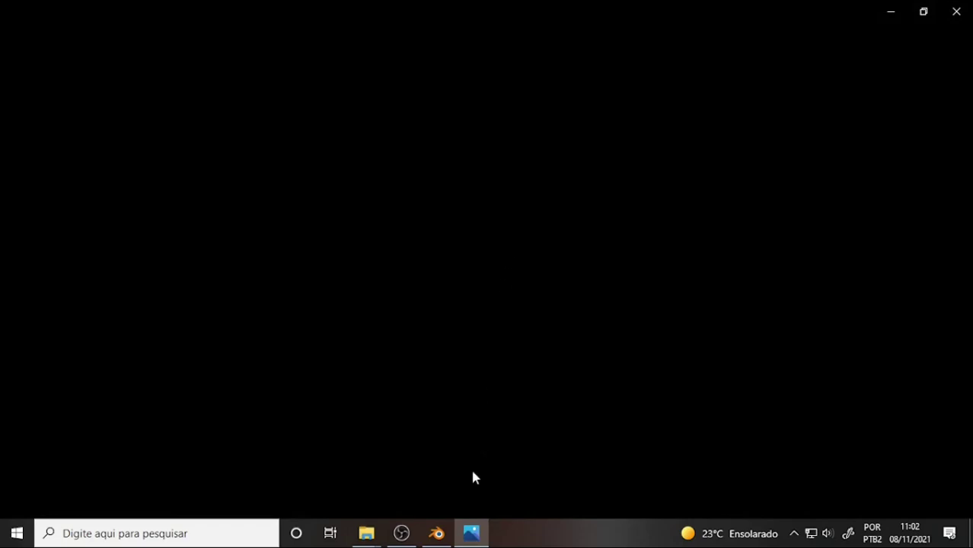
mouse_move(437, 534)
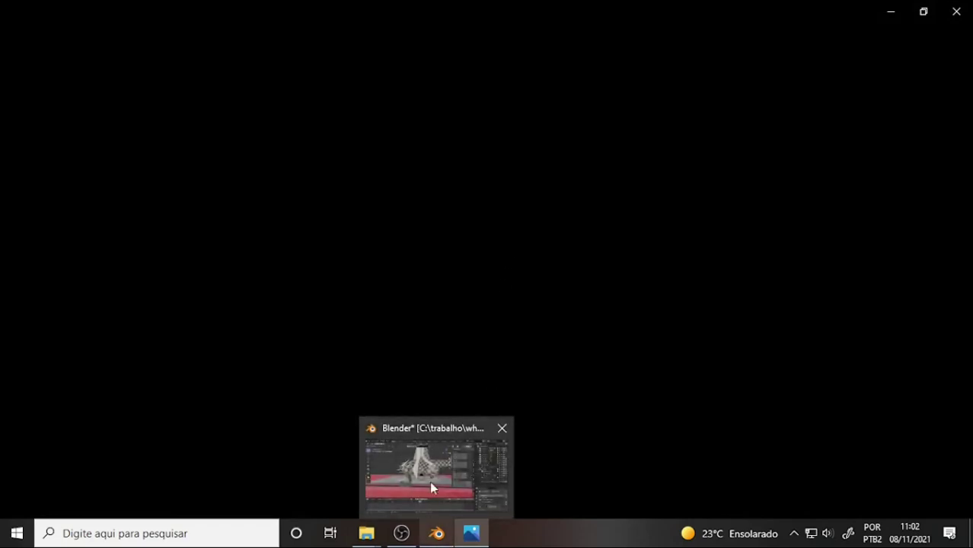
- View the Razeref 011 landing-area screenshot in Photos, restore the window, and return to Blender
click(429, 482)
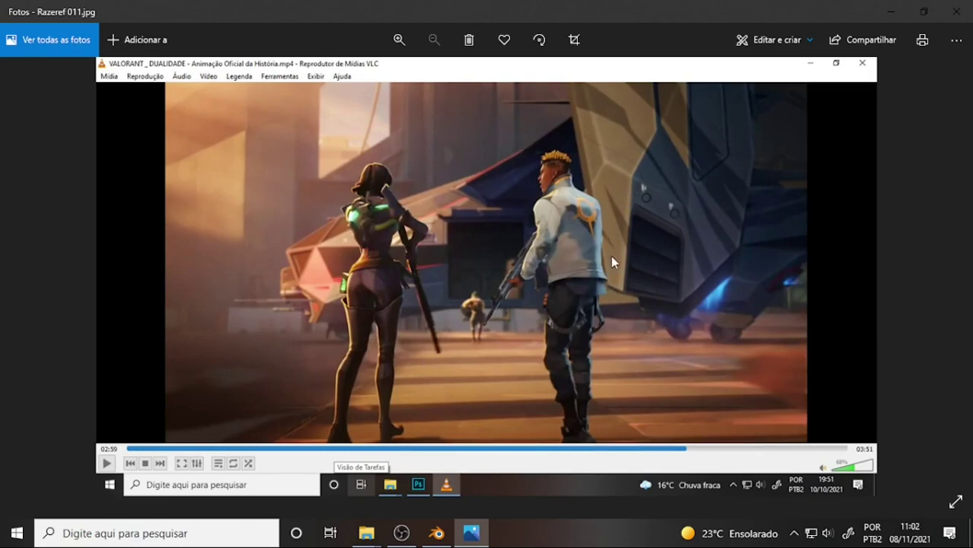
double_click(745, 10)
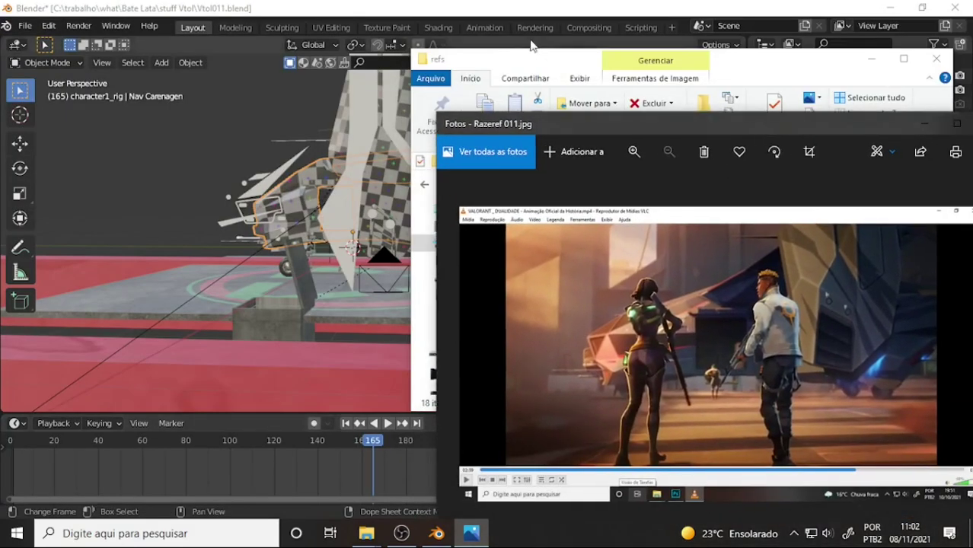
click(532, 46)
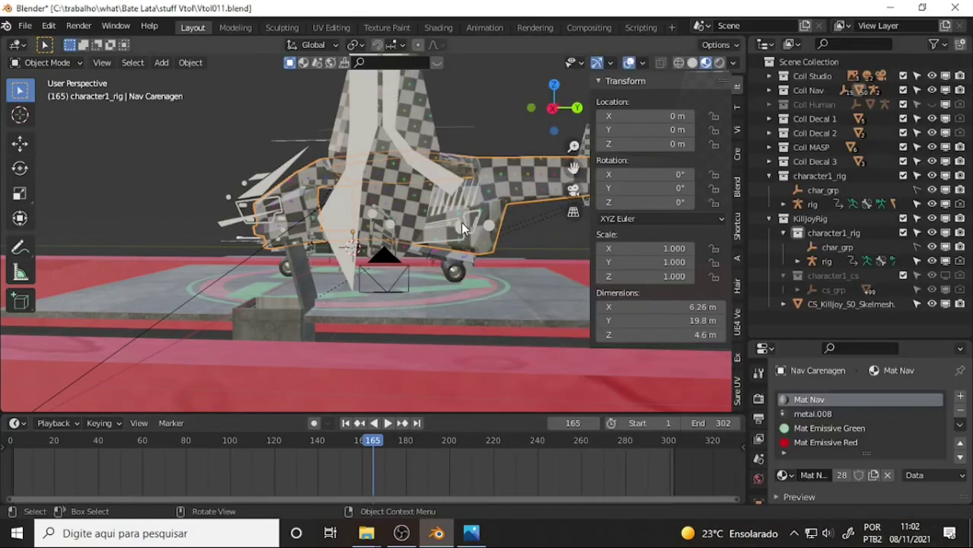
- Reframe the VTOL in the viewport and play the landing animation, stopping at frame 216
mouse_move(462, 229)
middle_down()
mouse_move(444, 217)
mouse_move(488, 211)
mouse_move(395, 217)
mouse_move(524, 246)
mouse_move(462, 248)
middle_up()
scroll(448, 214, down, 2)
scroll(452, 216, down, 2)
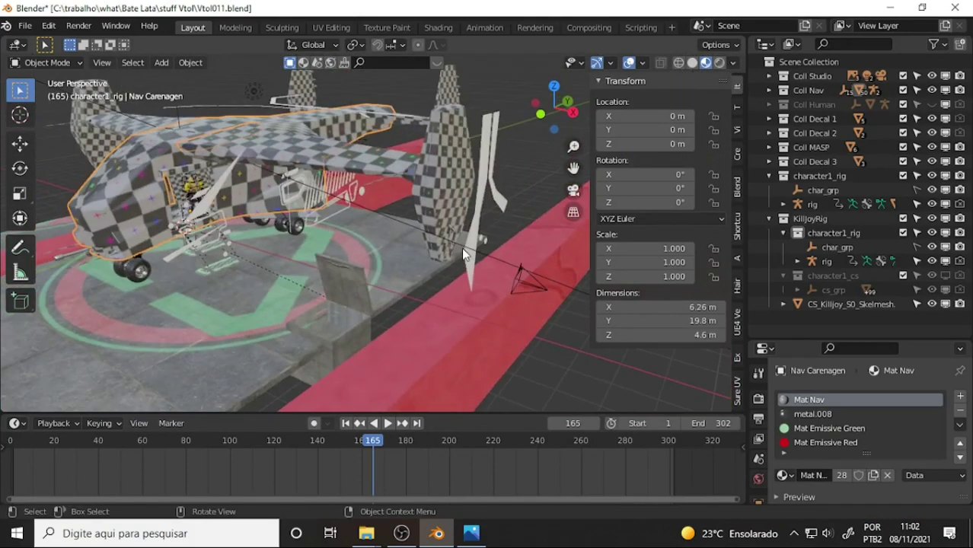
scroll(461, 248, down, 2)
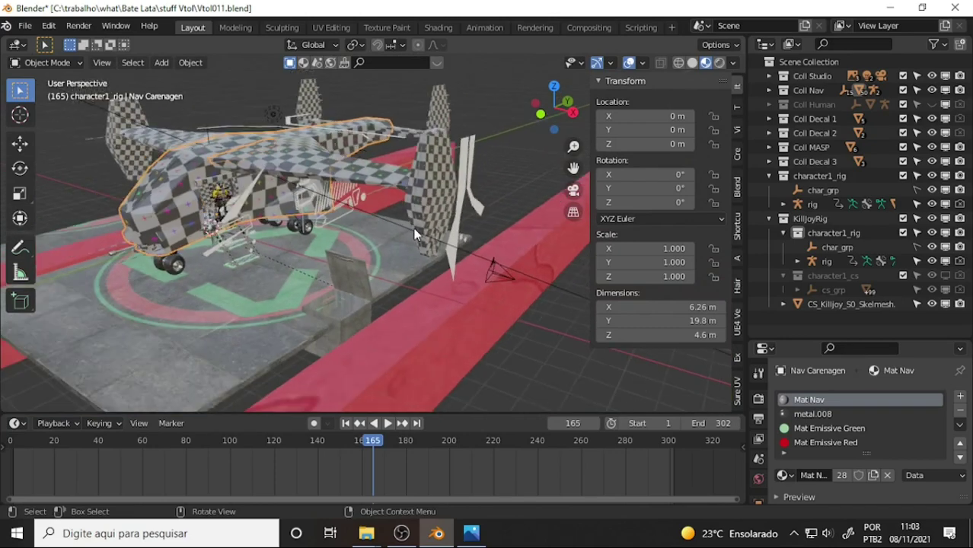
mouse_move(214, 449)
mouse_down()
mouse_move(499, 450)
mouse_move(486, 449)
mouse_up()
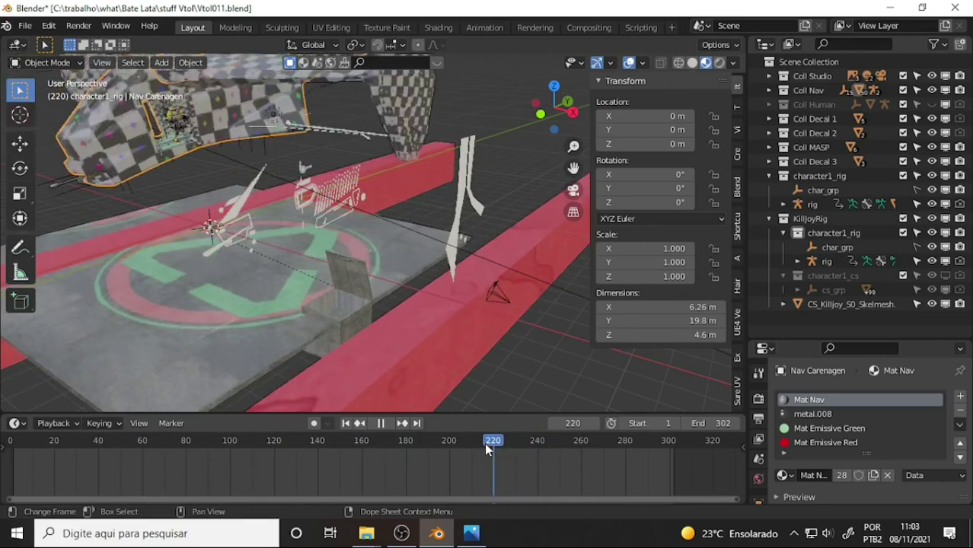
key(space)
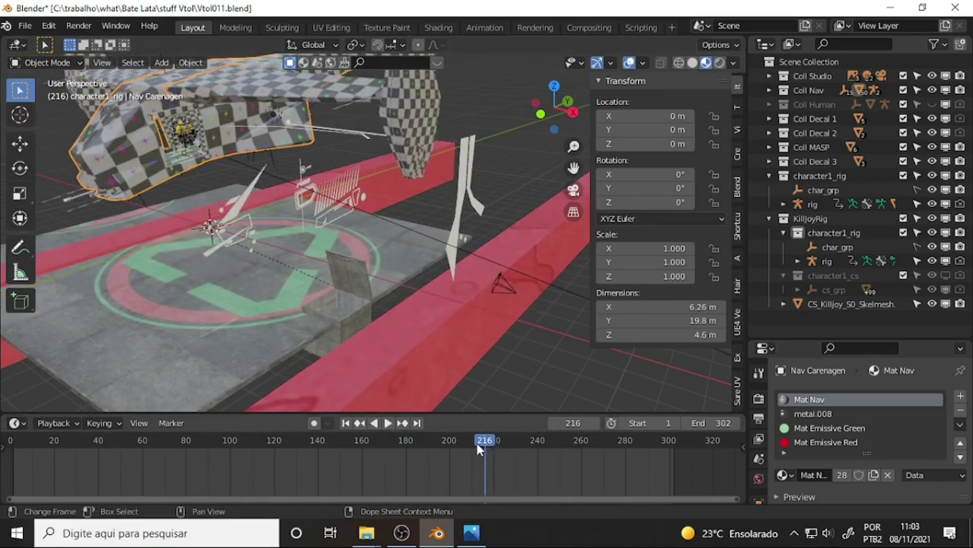
- Scrub frames 216–233 through the scene camera, leave it on frame 219, and bring OBS forward
drag(478, 449, 522, 445)
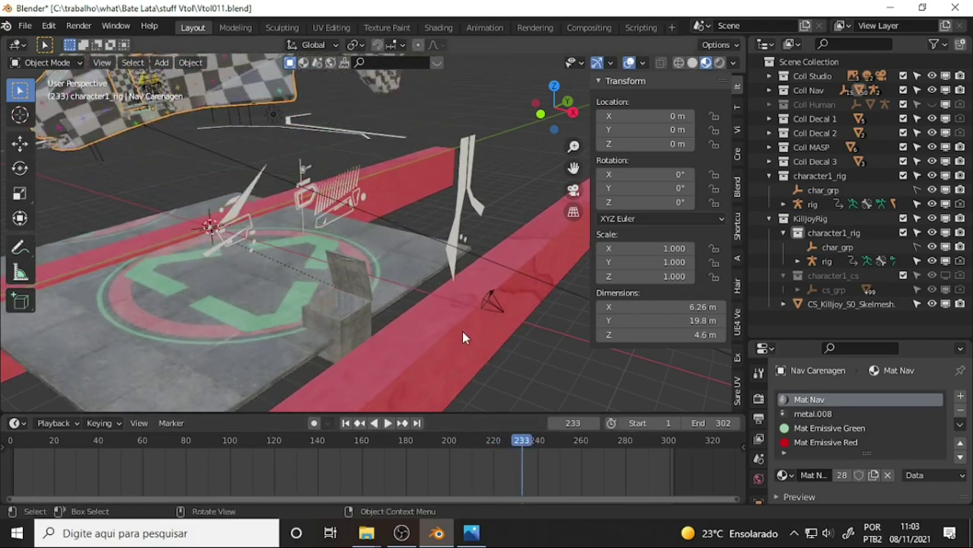
key(KP_0)
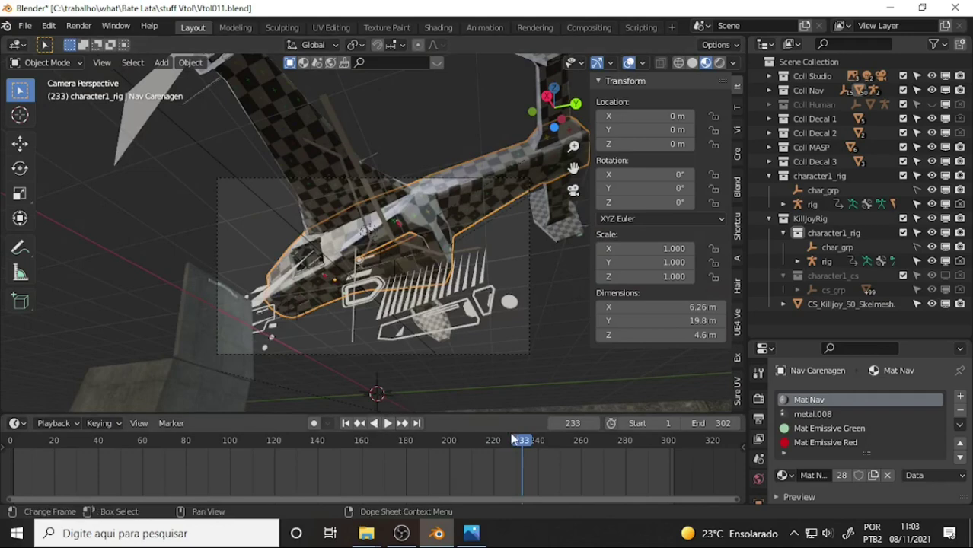
drag(522, 449, 496, 448)
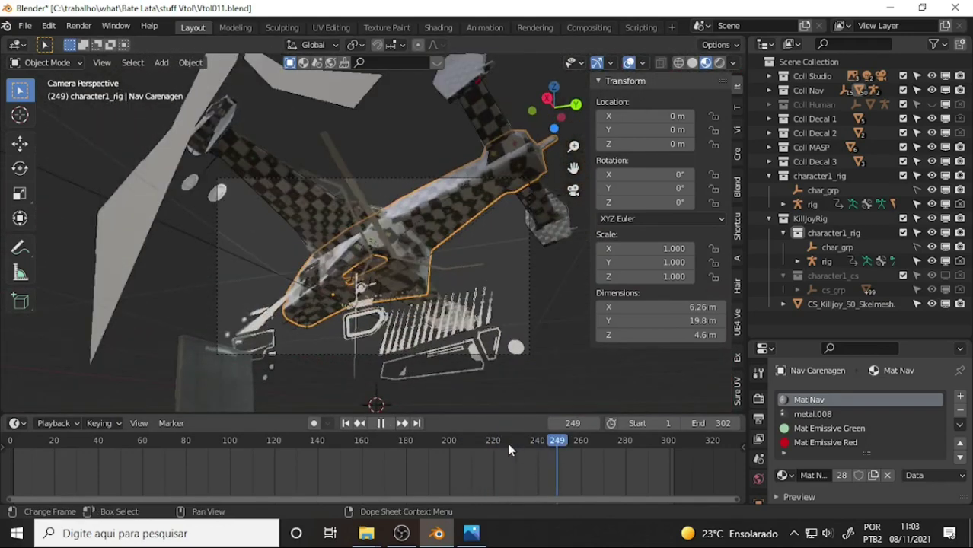
drag(507, 443, 492, 449)
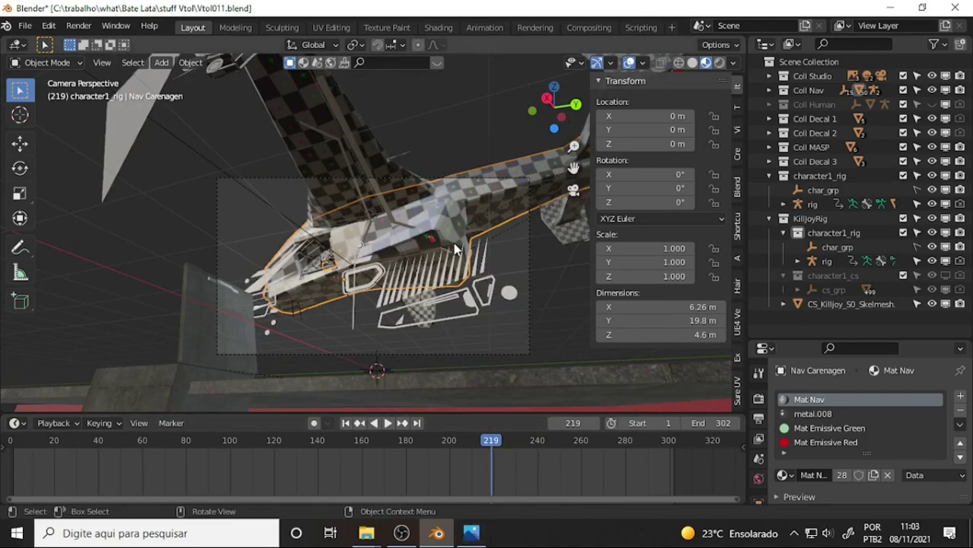
click(401, 533)
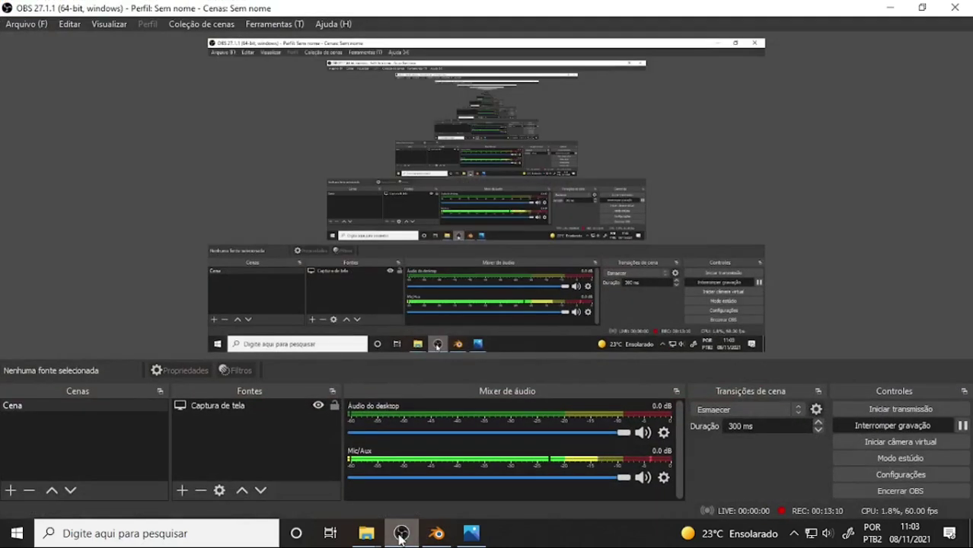